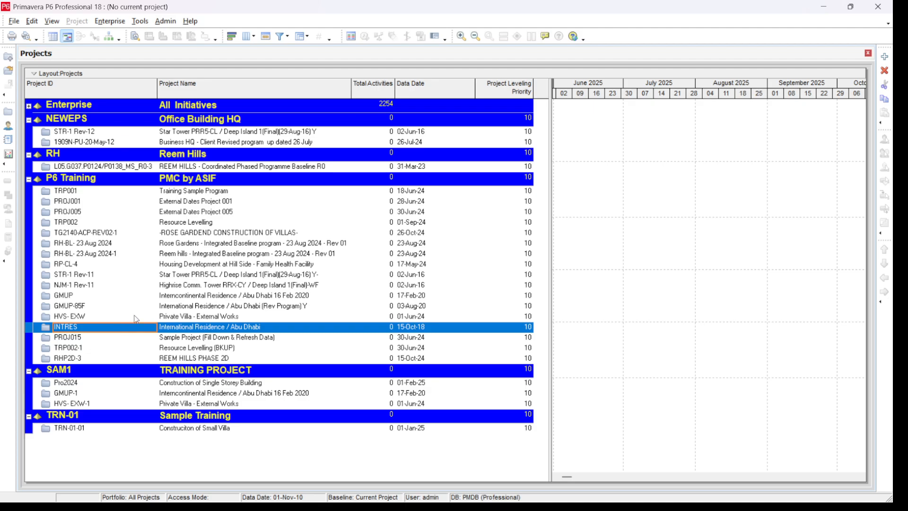
# Switch to Power BI Desktop and start a blank report
pyautogui.moveTo(177, 506)
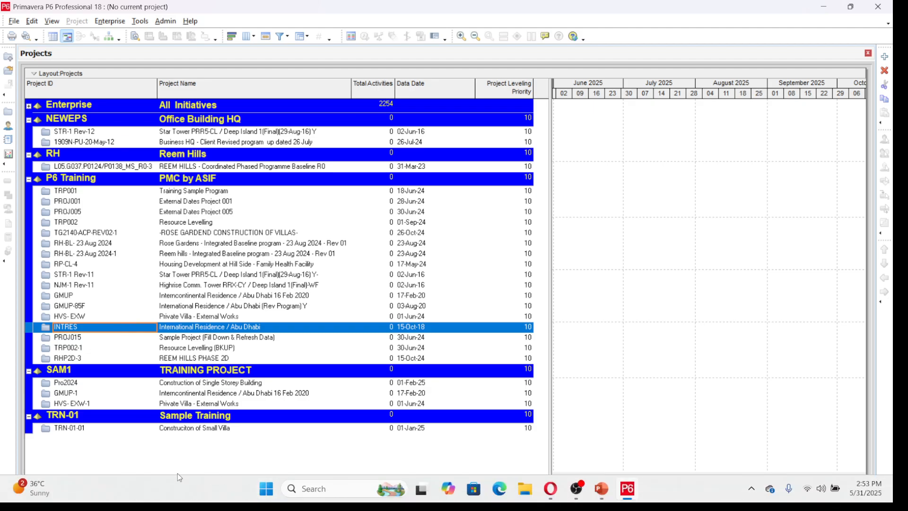
pyautogui.click(318, 489)
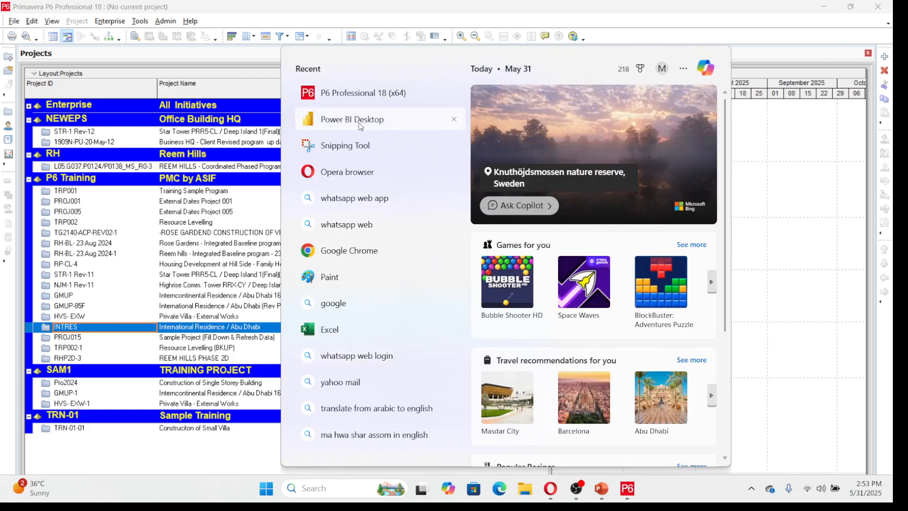
pyautogui.click(362, 127)
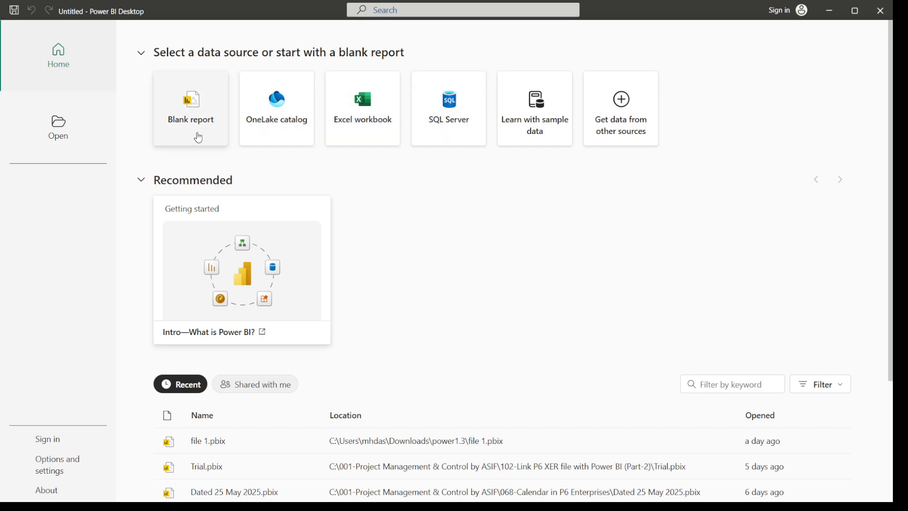
pyautogui.click(198, 137)
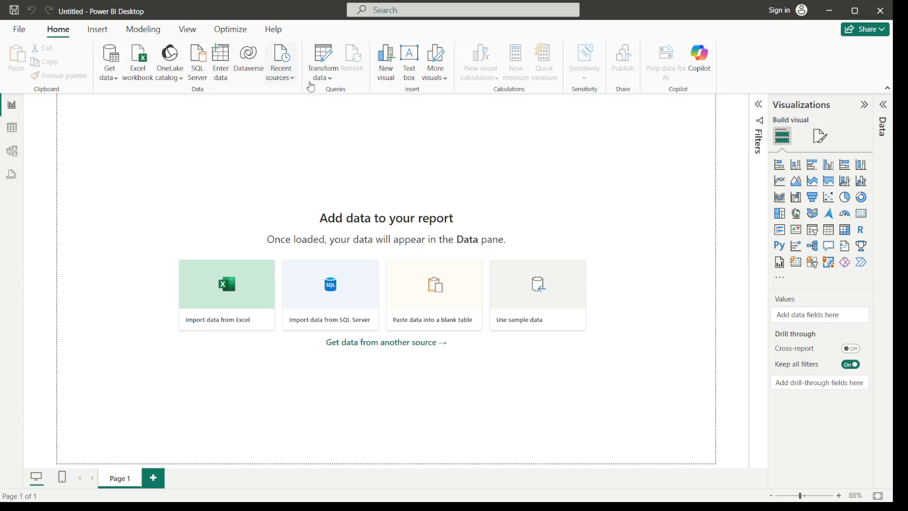
# Import INTRES-BL.xer from the 102-Link P6 XER file with Power BI (Part-2) folder as a Text/CSV source, showing all file types, and parse it as CSV
pyautogui.click(118, 84)
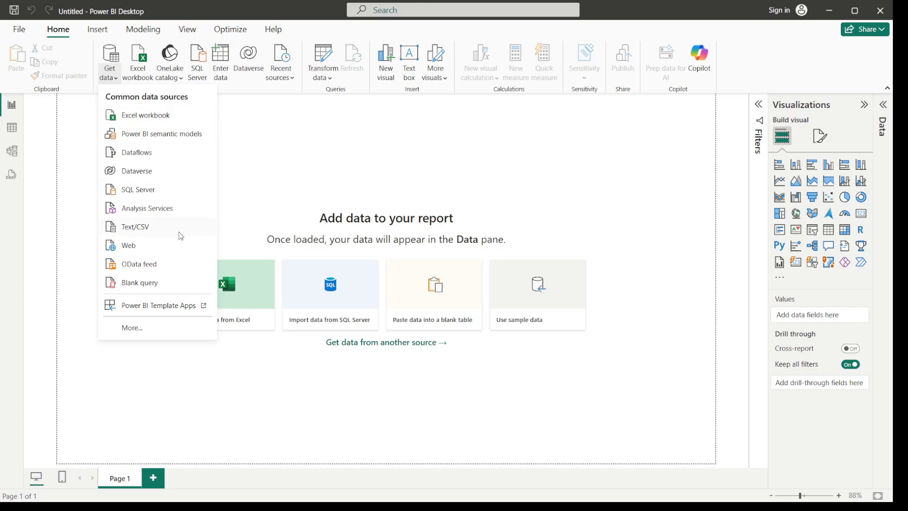
pyautogui.click(149, 228)
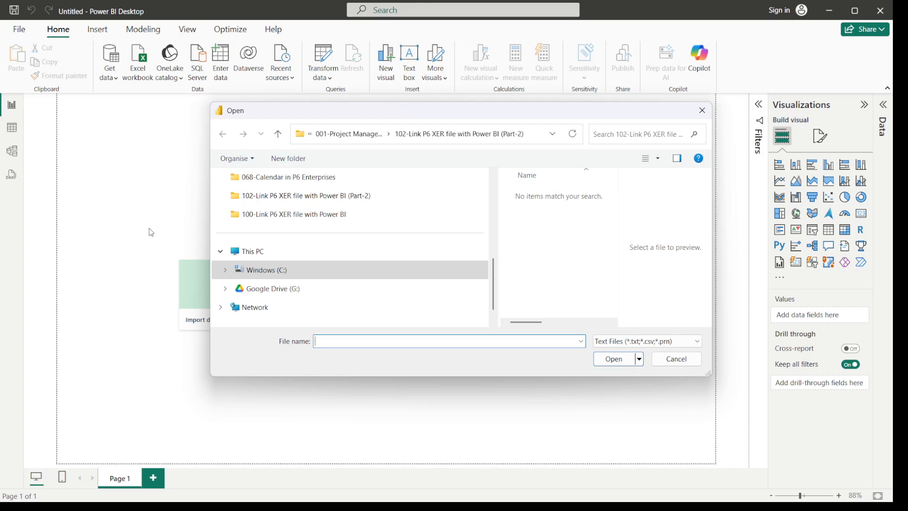
pyautogui.click(314, 202)
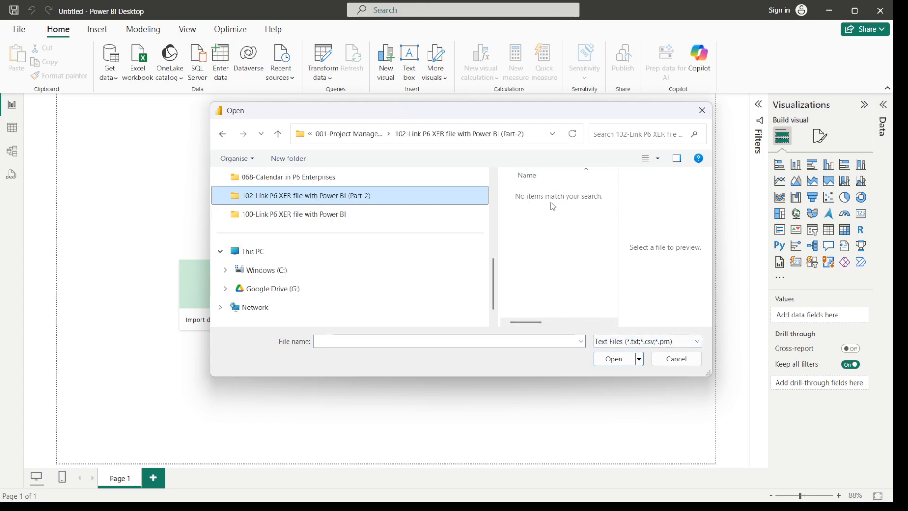
pyautogui.click(692, 342)
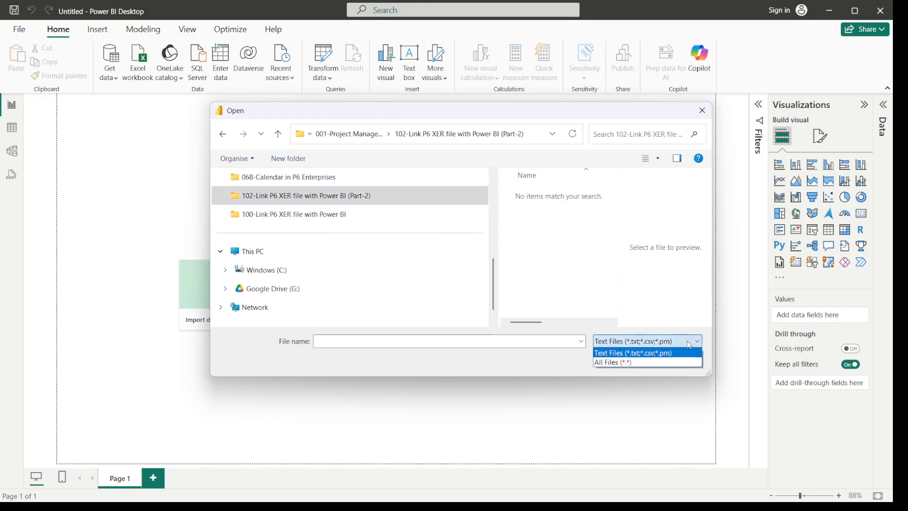
pyautogui.click(631, 363)
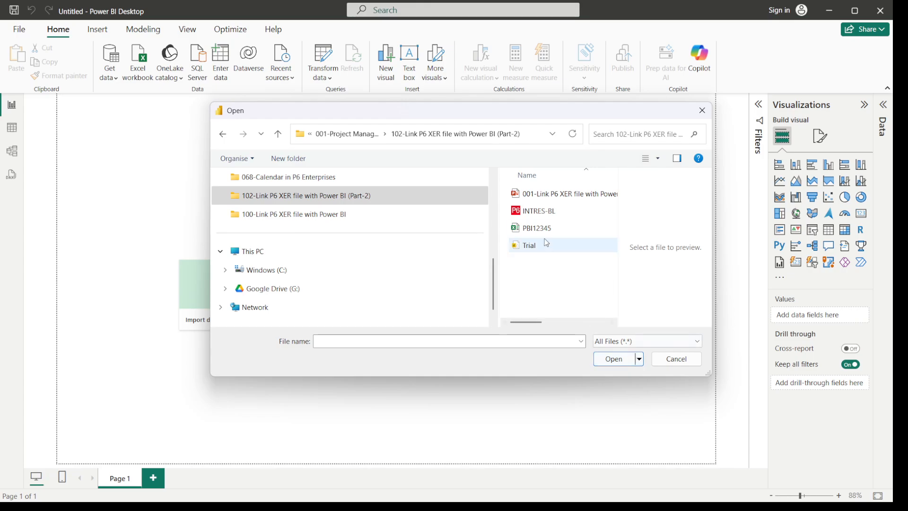
pyautogui.click(550, 216)
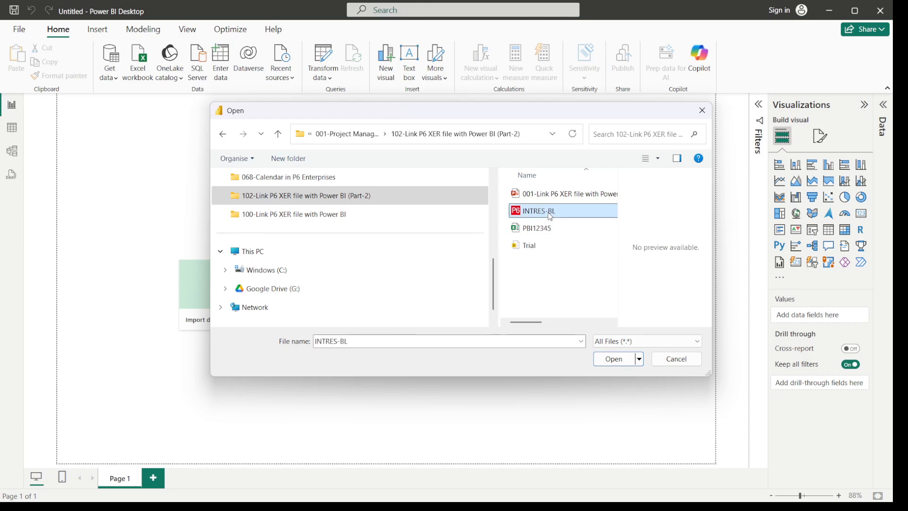
pyautogui.click(615, 359)
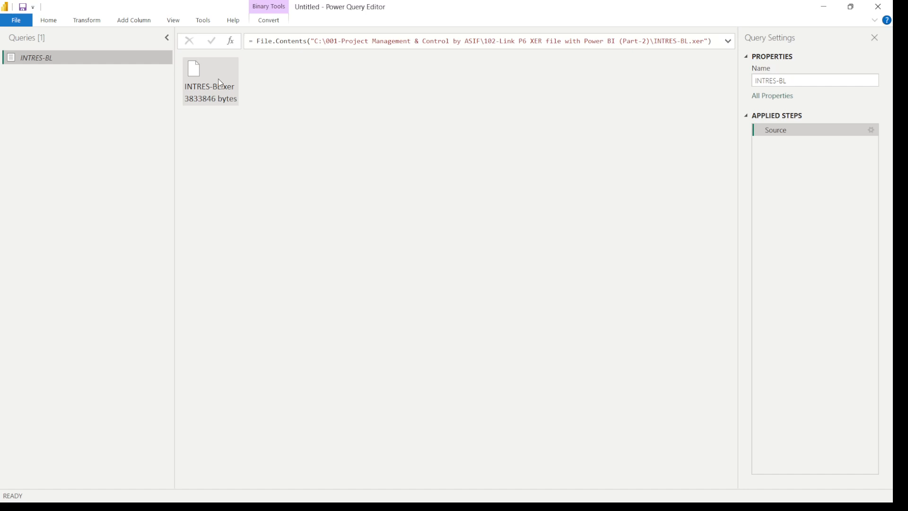
pyautogui.rightClick(217, 78)
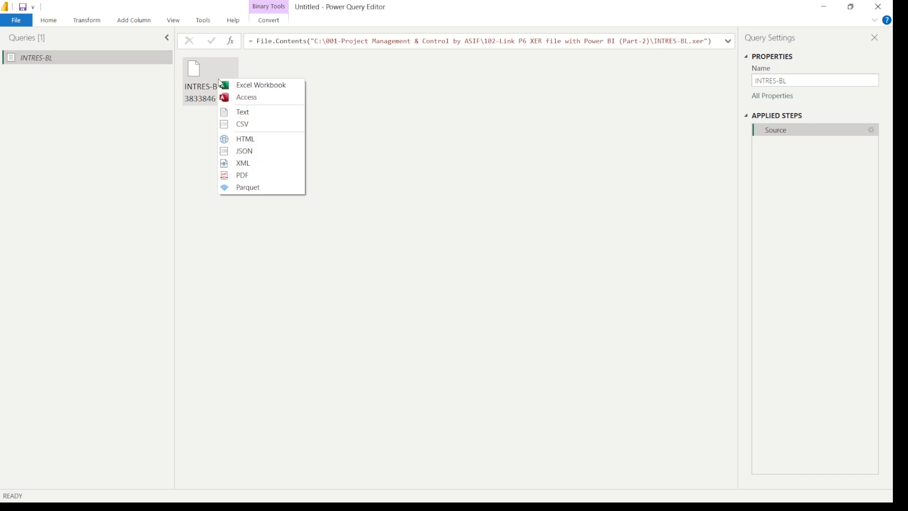
pyautogui.click(246, 129)
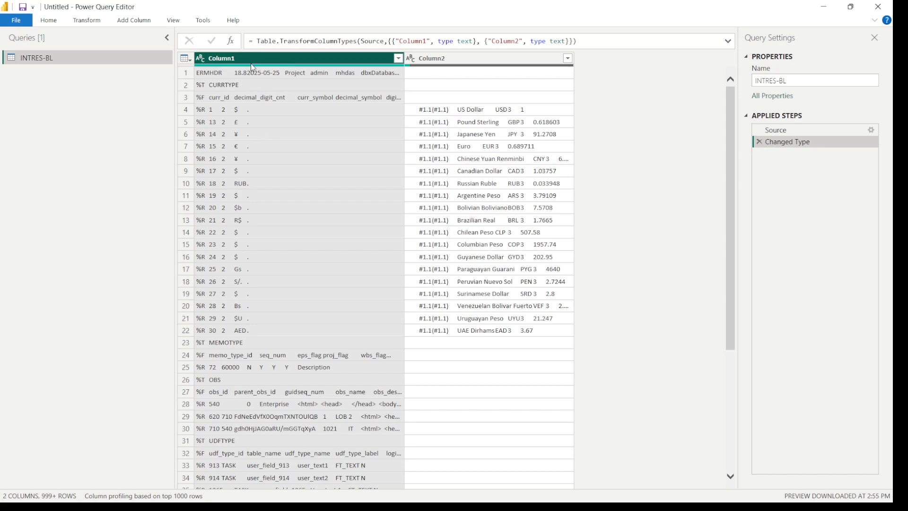
# Examine the currency entries in Column2 of the INTRES-BL query, from the US Dollar row down to UAE Dirhams
pyautogui.click(464, 113)
pyautogui.click(467, 123)
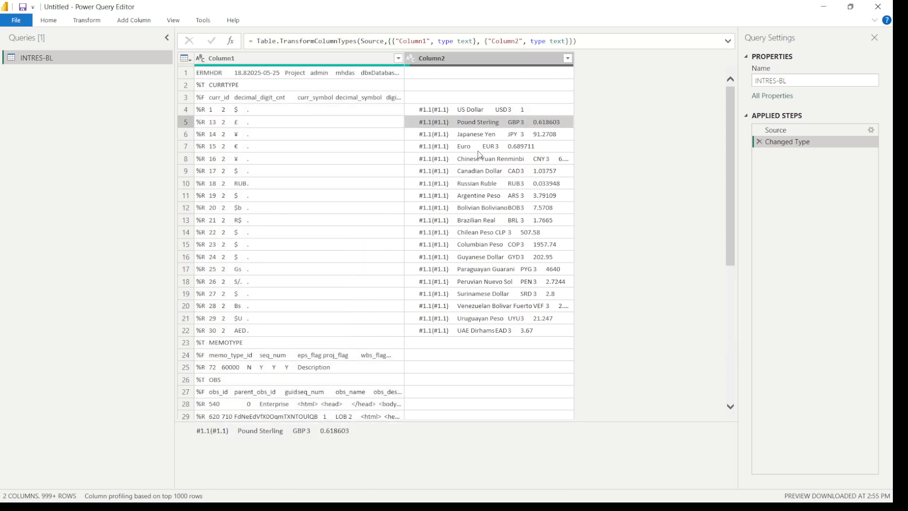
pyautogui.click(478, 149)
pyautogui.click(480, 195)
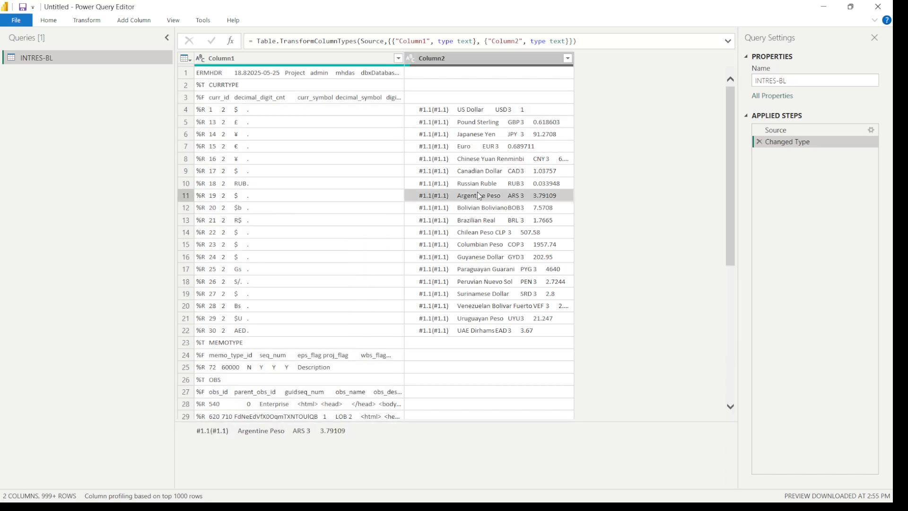
pyautogui.click(496, 114)
pyautogui.click(493, 125)
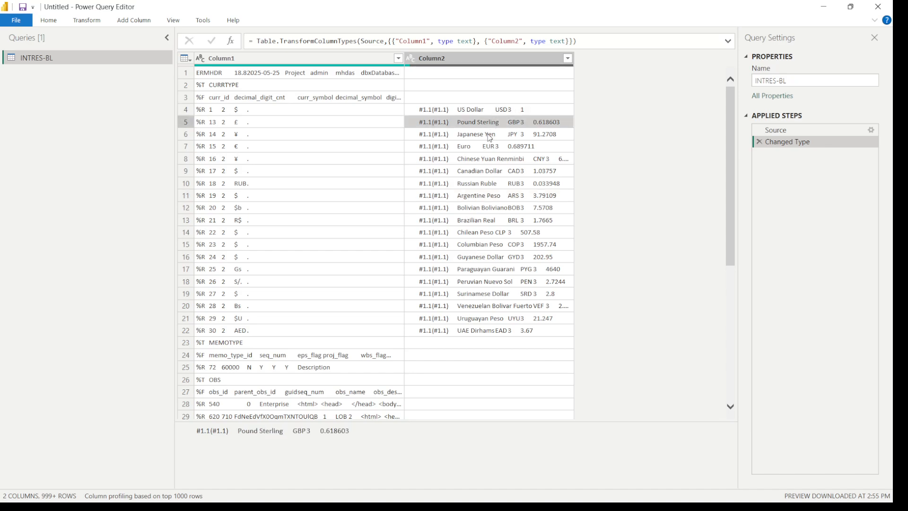
pyautogui.click(489, 135)
pyautogui.click(486, 149)
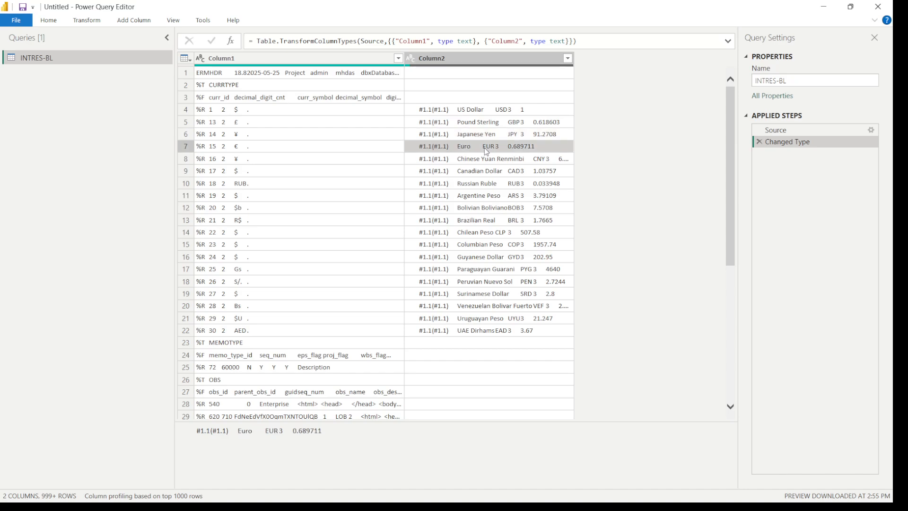
pyautogui.click(485, 332)
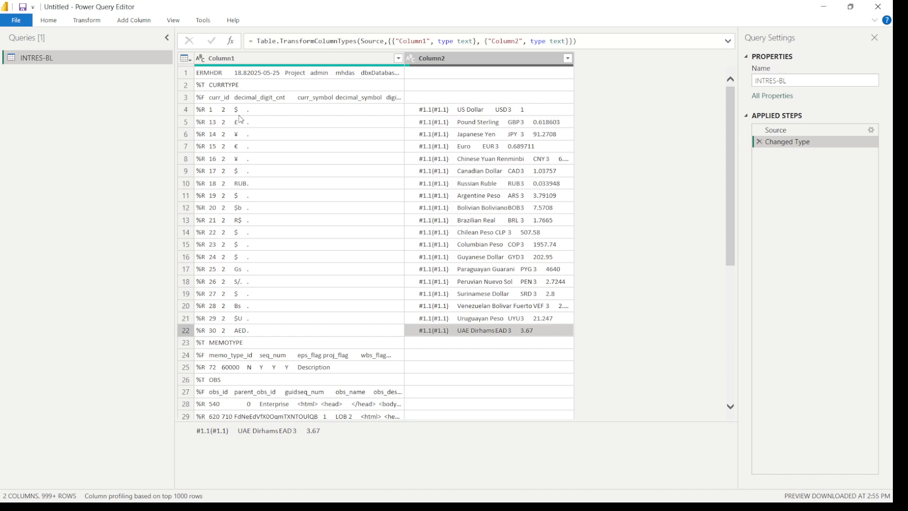
# Split Column1 by the Tab delimiter at each occurrence
pyautogui.click(284, 60)
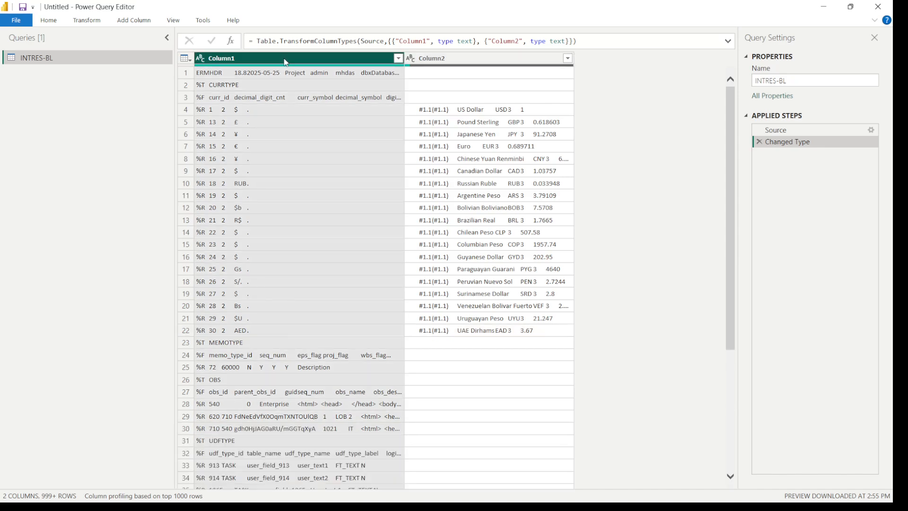
pyautogui.click(128, 24)
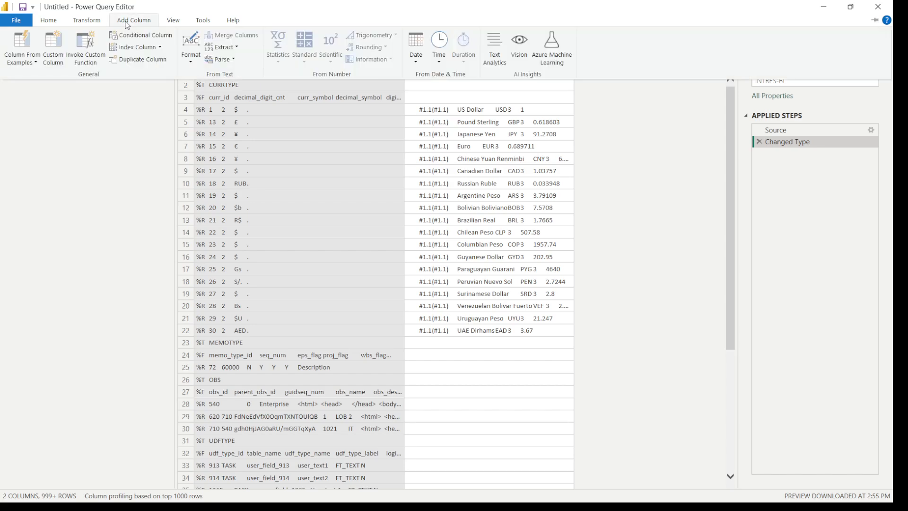
pyautogui.click(89, 23)
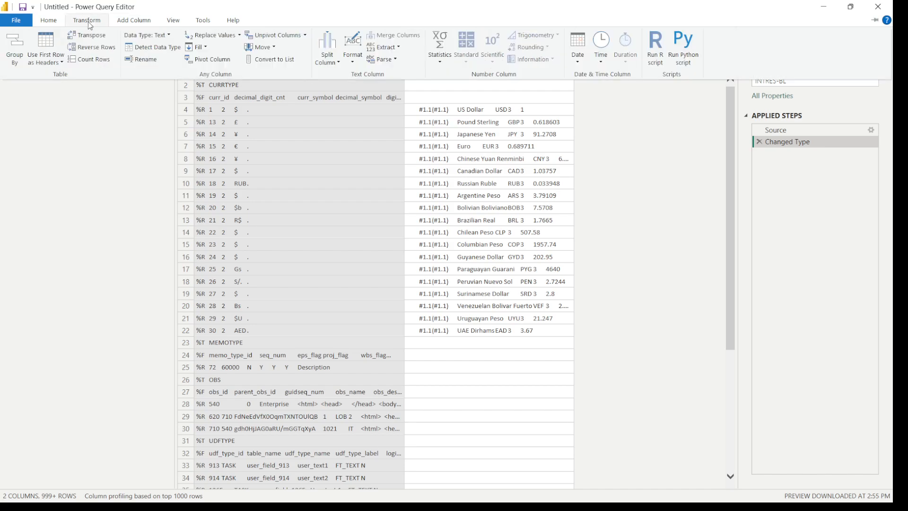
pyautogui.click(339, 63)
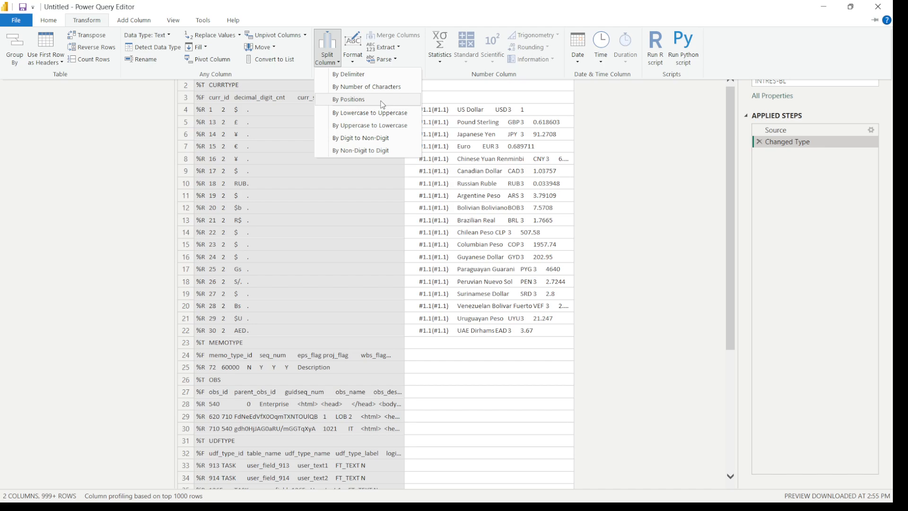
pyautogui.click(390, 77)
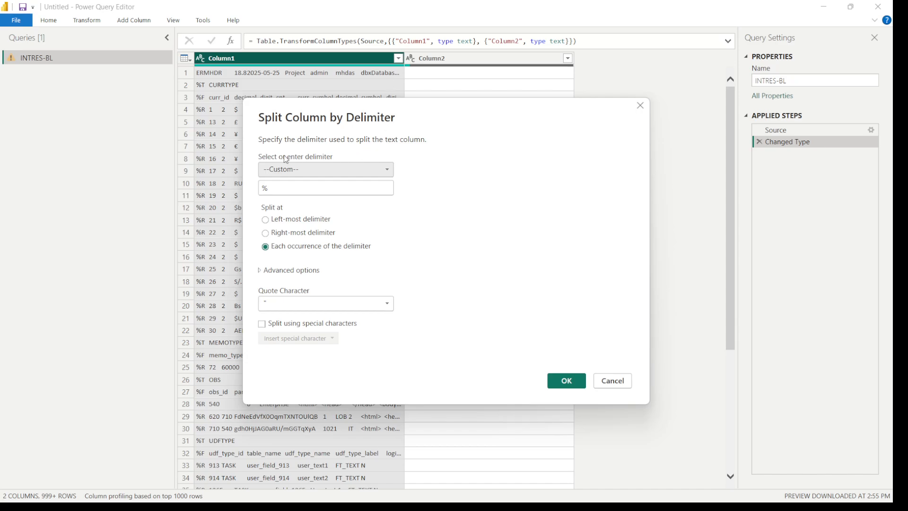
pyautogui.click(305, 172)
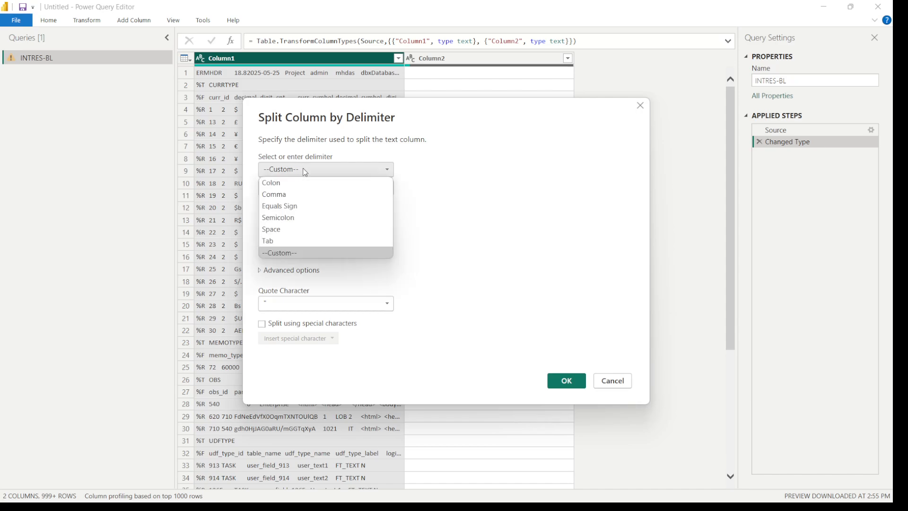
pyautogui.click(277, 241)
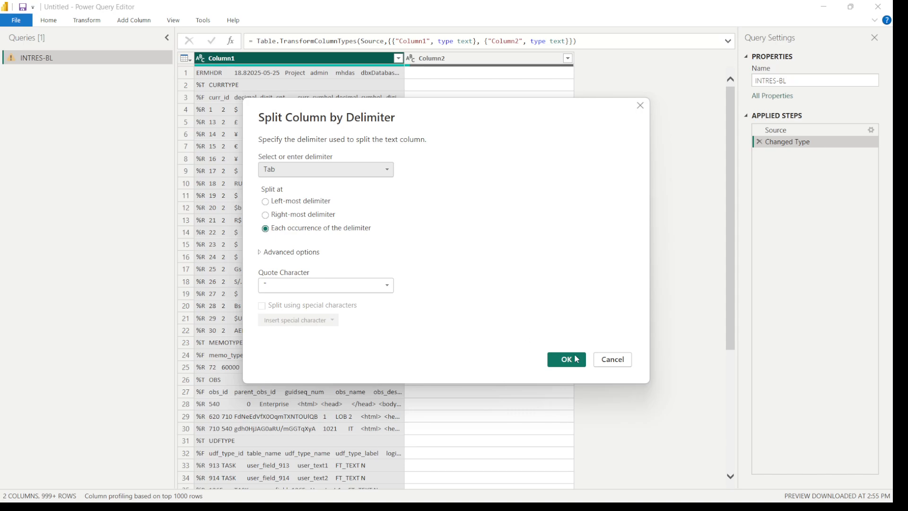
pyautogui.click(578, 368)
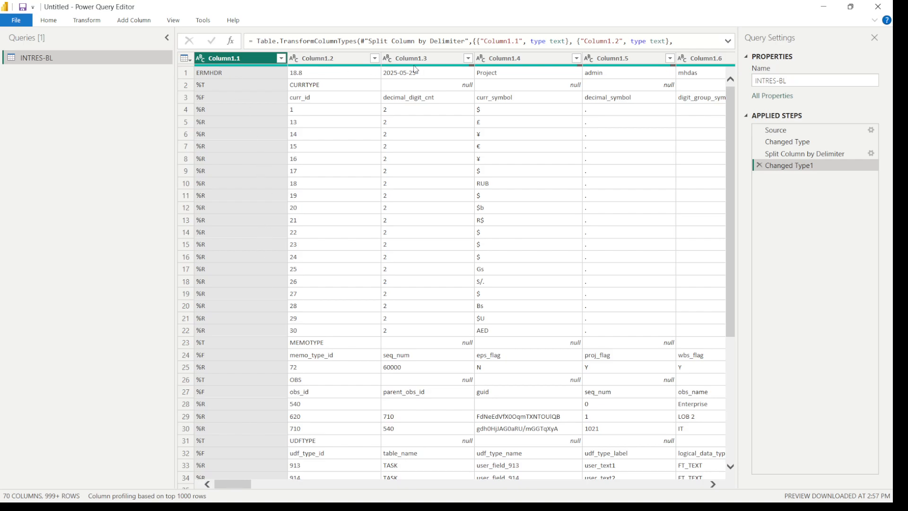
# Examine the currency entries in Column2 at the end of the split table and the %T, %F and %R row markers in Column1.1
pyautogui.moveTo(239, 483); pyautogui.dragTo(692, 483)
pyautogui.click(509, 60)
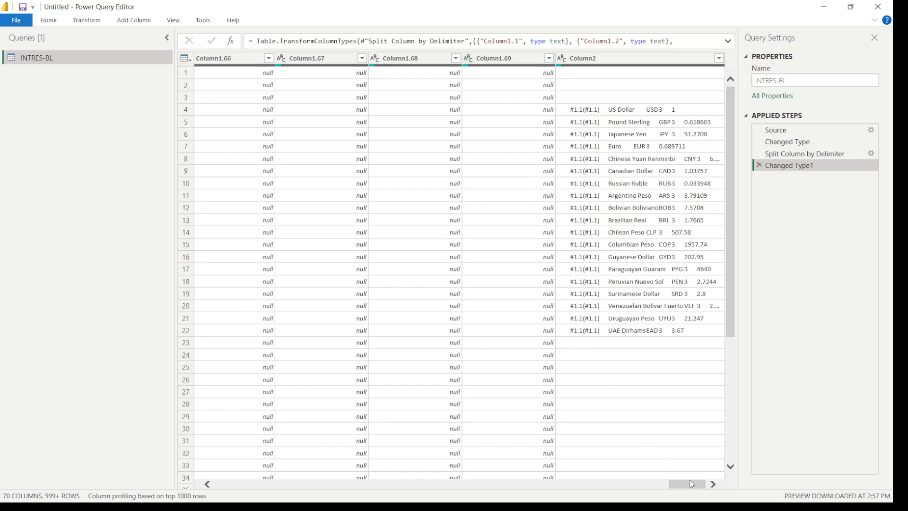
pyautogui.click(626, 60)
pyautogui.click(628, 109)
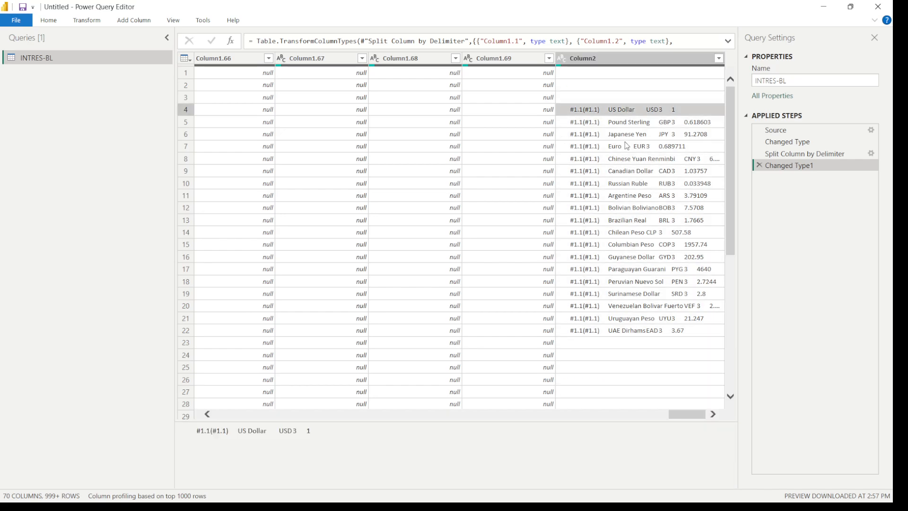
pyautogui.click(627, 146)
pyautogui.click(627, 195)
pyautogui.click(631, 270)
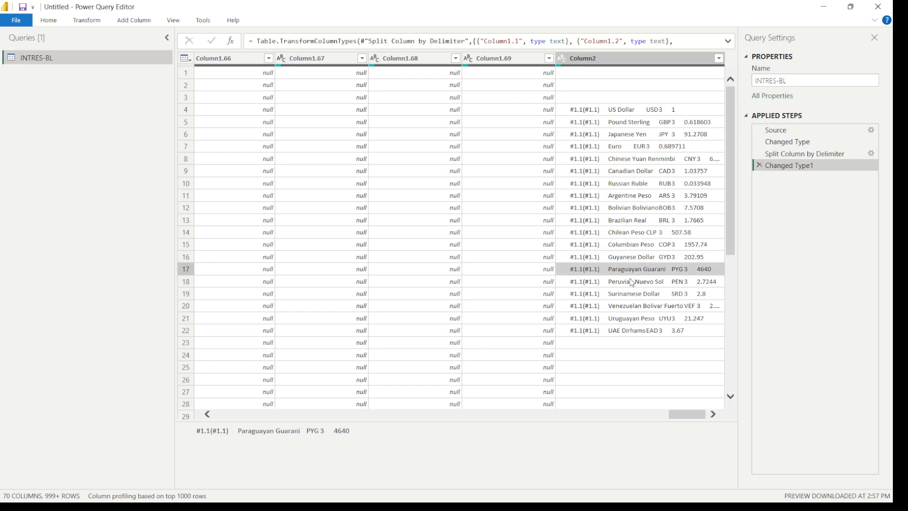
pyautogui.click(636, 113)
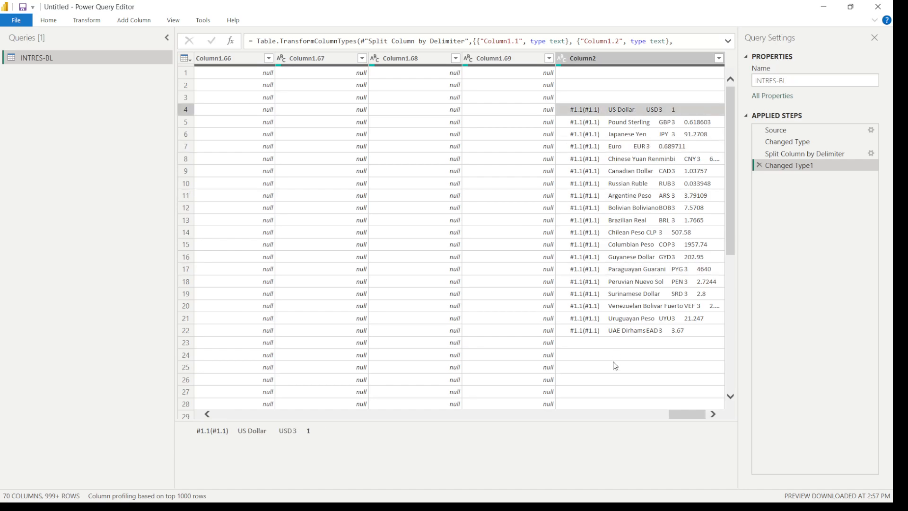
pyautogui.click(634, 332)
pyautogui.moveTo(679, 413); pyautogui.dragTo(185, 402)
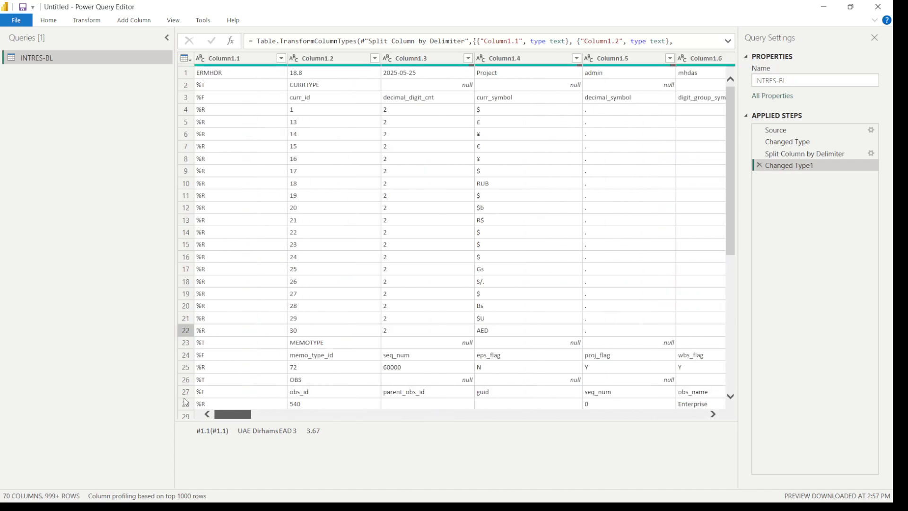
pyautogui.click(220, 89)
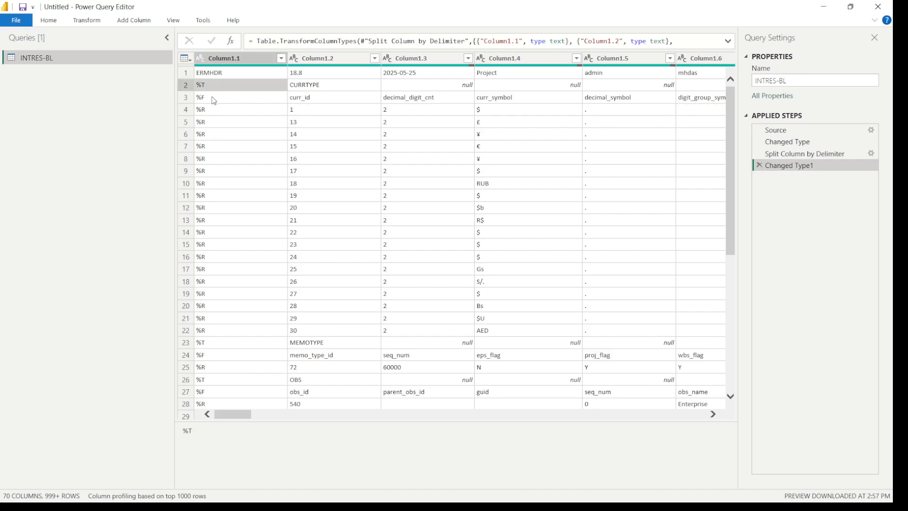
pyautogui.click(214, 100)
pyautogui.click(216, 125)
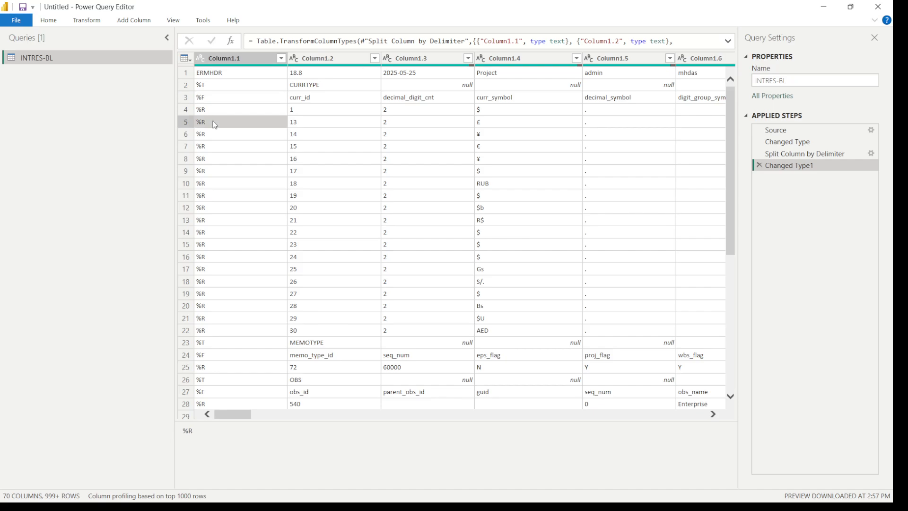
# Start a conditional column on the INTRES-BL query with the condition that Column1.1 equals %T
pyautogui.click(259, 57)
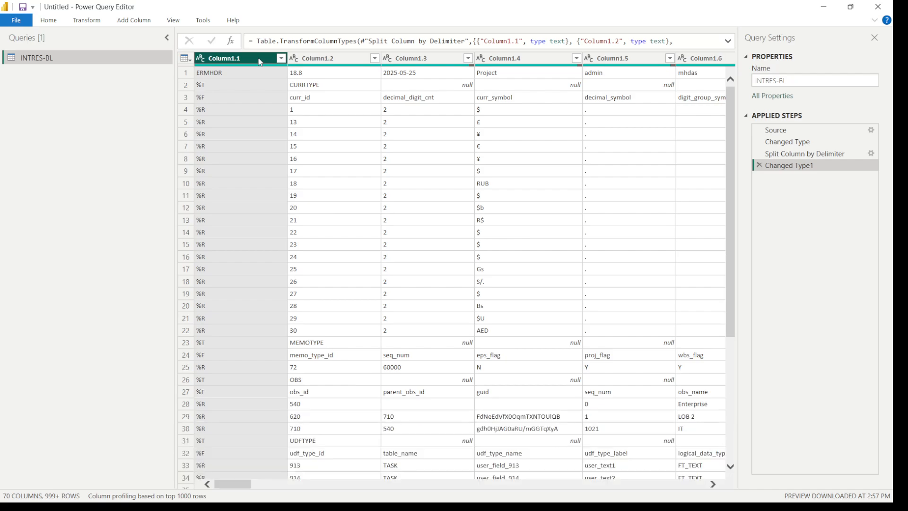
pyautogui.click(138, 23)
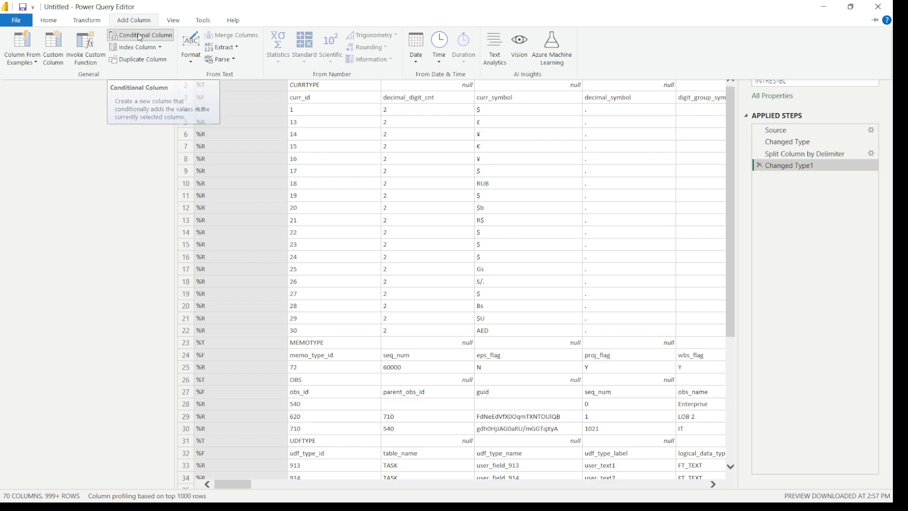
pyautogui.click(140, 37)
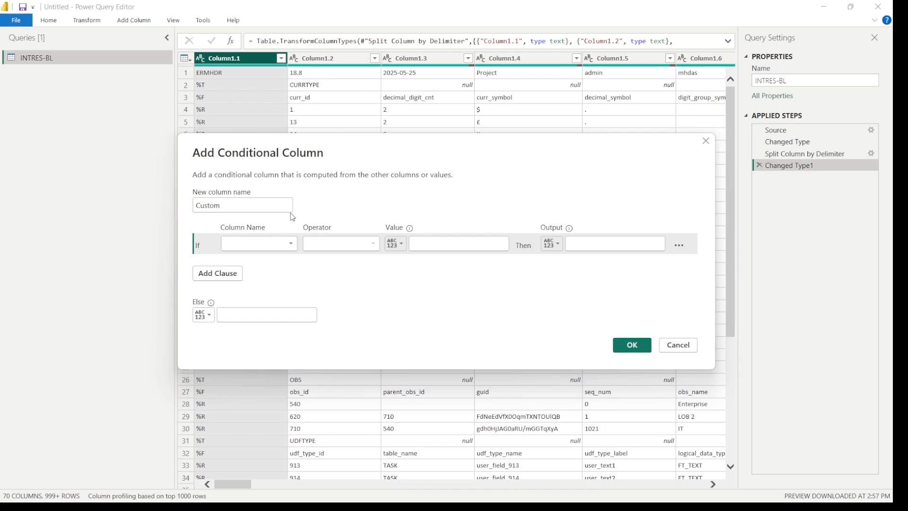
pyautogui.click(291, 244)
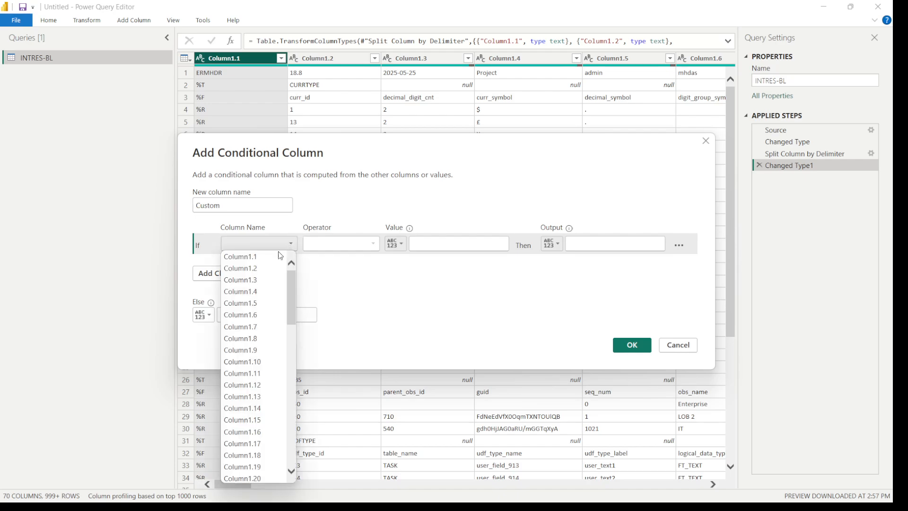
pyautogui.click(251, 258)
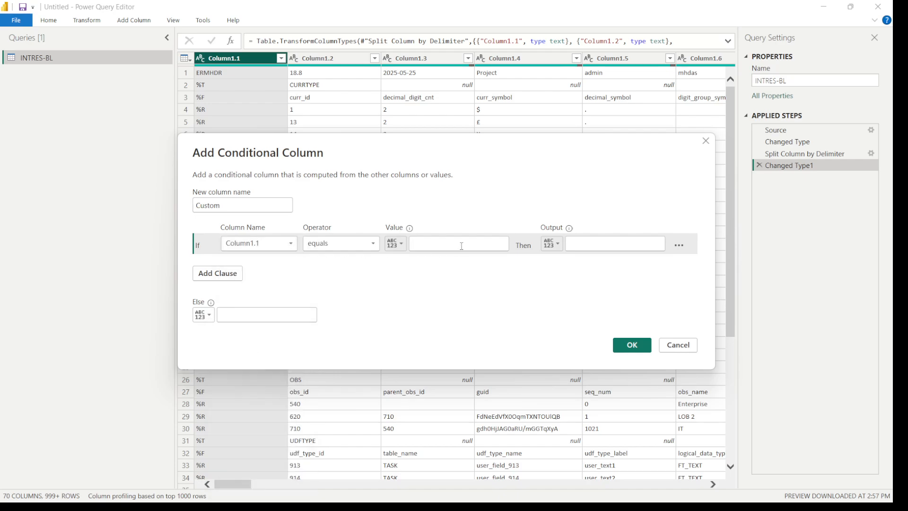
pyautogui.click(461, 245)
pyautogui.write('%T')
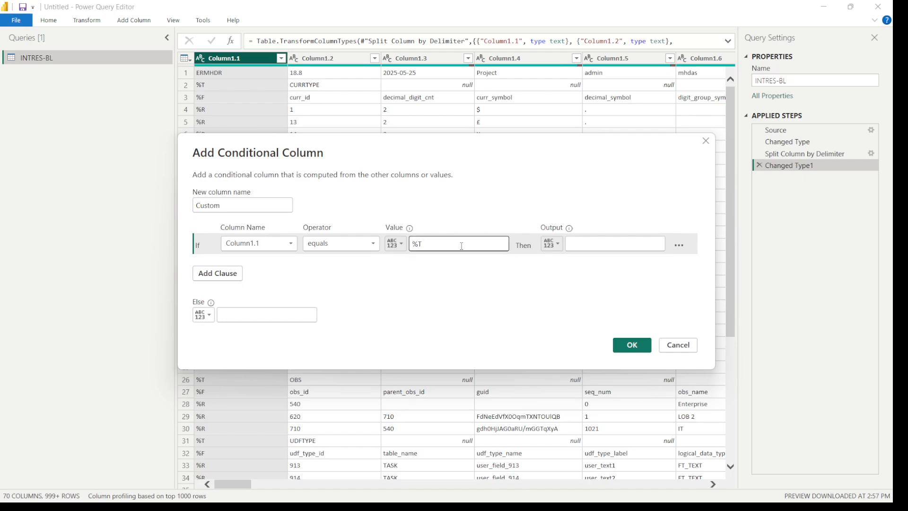
# Set the conditional column's output to the values of Column1.2 and create the column without an else value
pyautogui.click(551, 244)
pyautogui.click(564, 269)
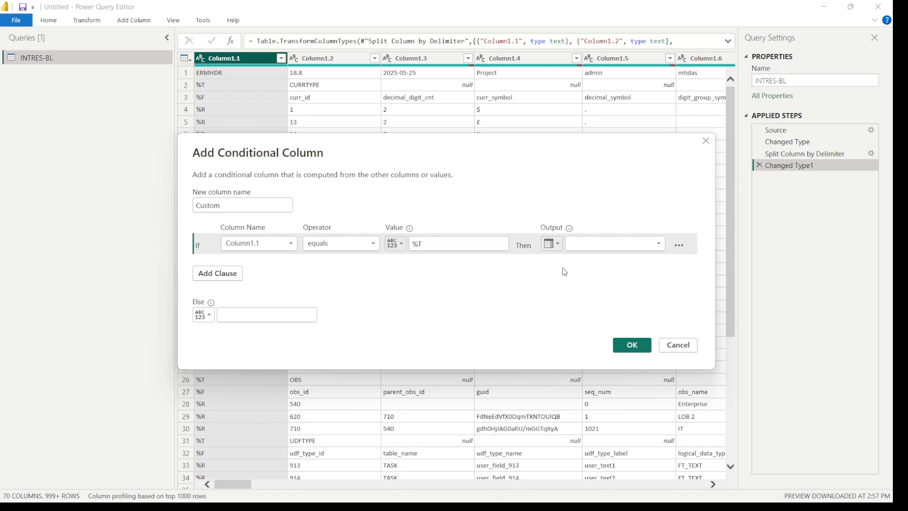
pyautogui.click(598, 249)
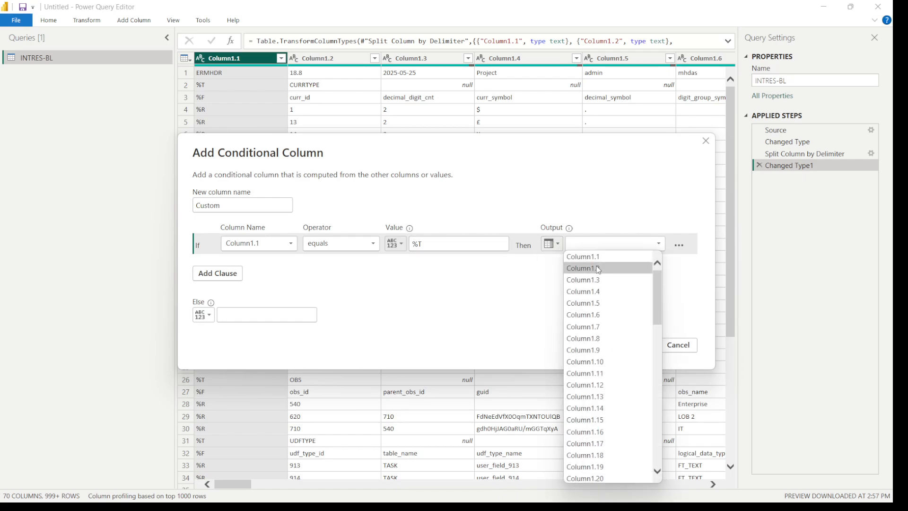
pyautogui.click(598, 268)
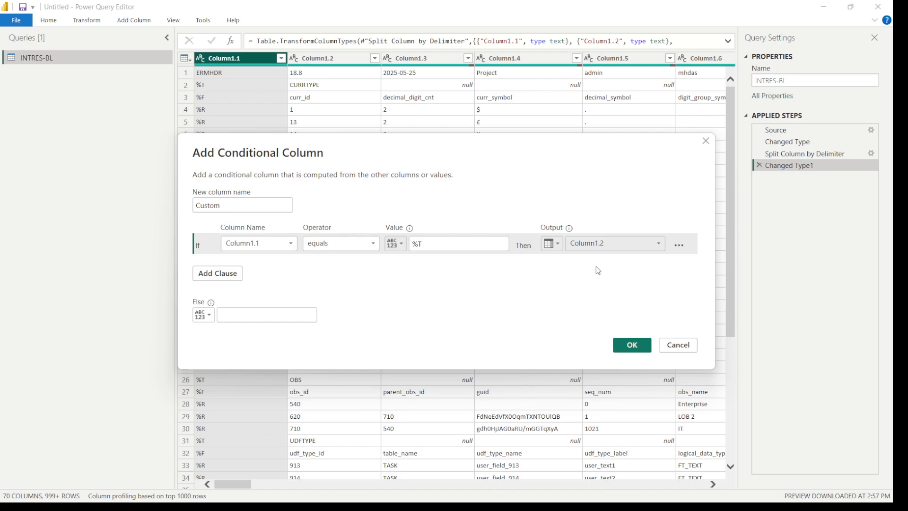
pyautogui.click(631, 344)
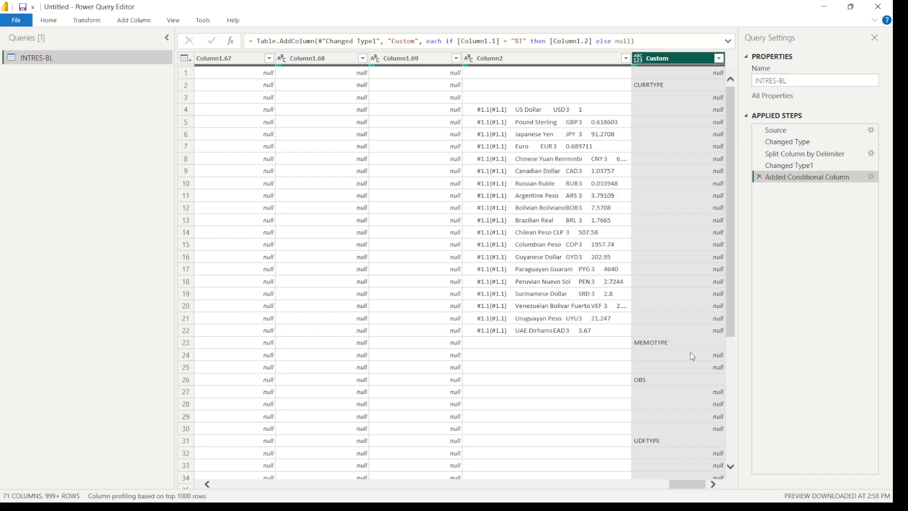
# Fill the Custom column's table names down into the empty rows beneath them
pyautogui.scroll(-5, 662, 425)
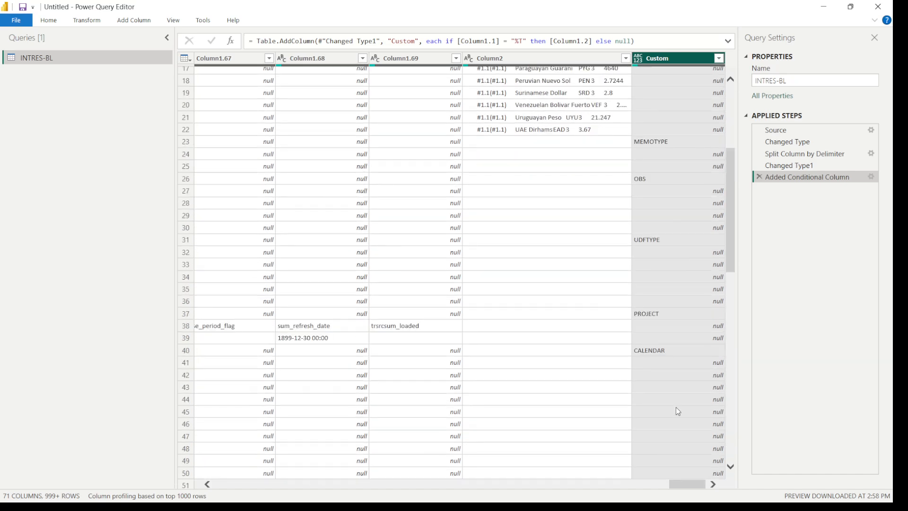
pyautogui.scroll(5, 678, 411)
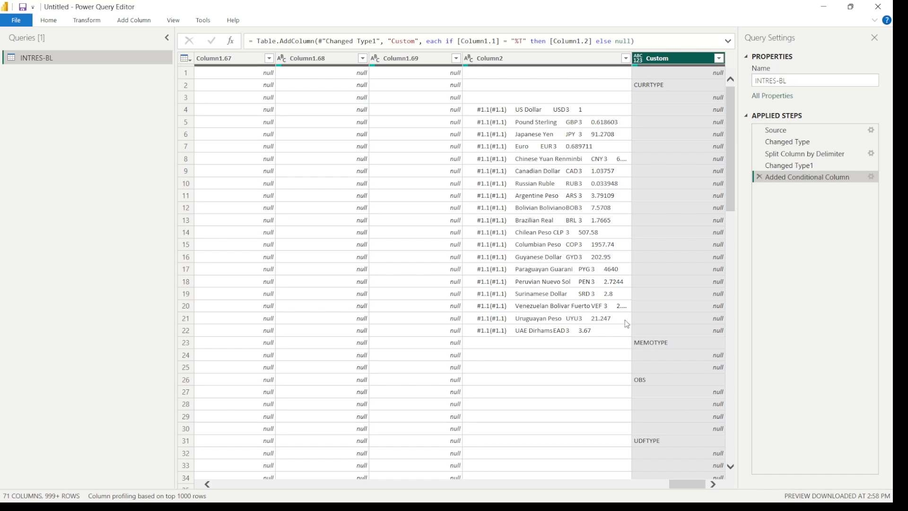
pyautogui.rightClick(682, 63)
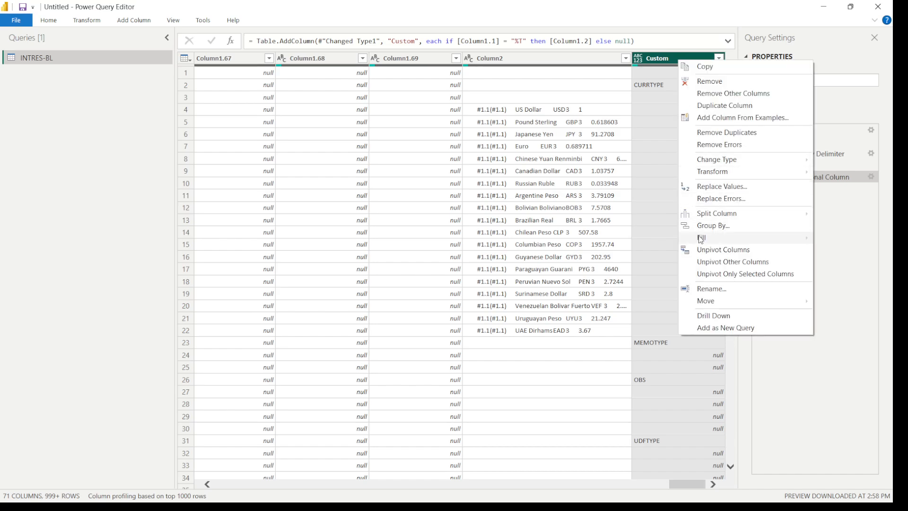
pyautogui.moveTo(702, 239)
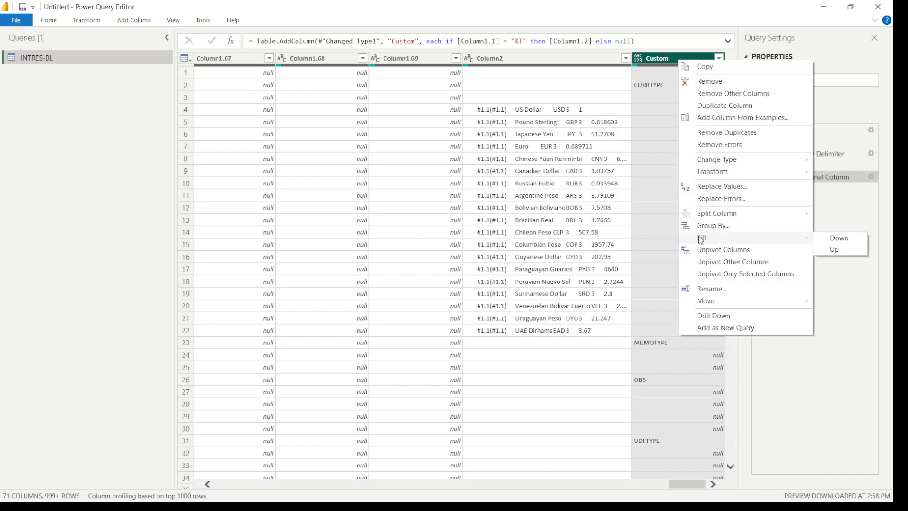
pyautogui.click(840, 238)
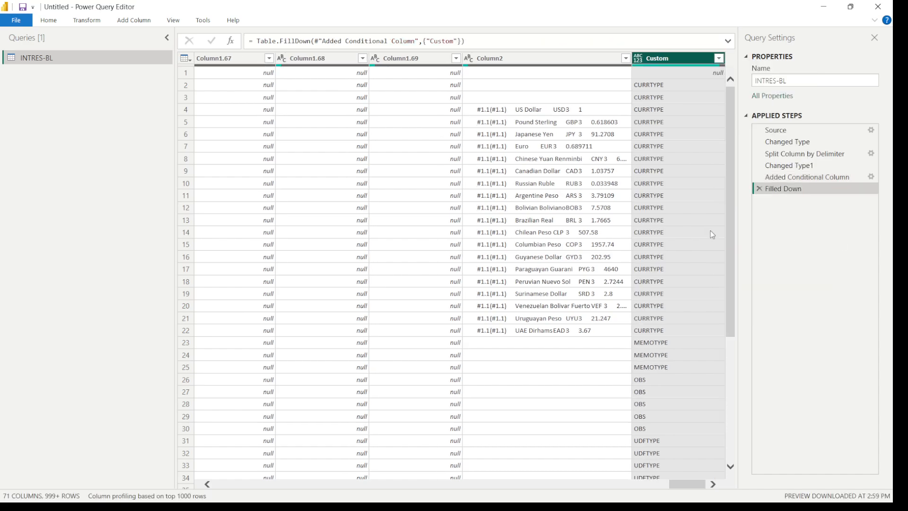
pyautogui.scroll(-3, 705, 214)
pyautogui.scroll(2, 705, 213)
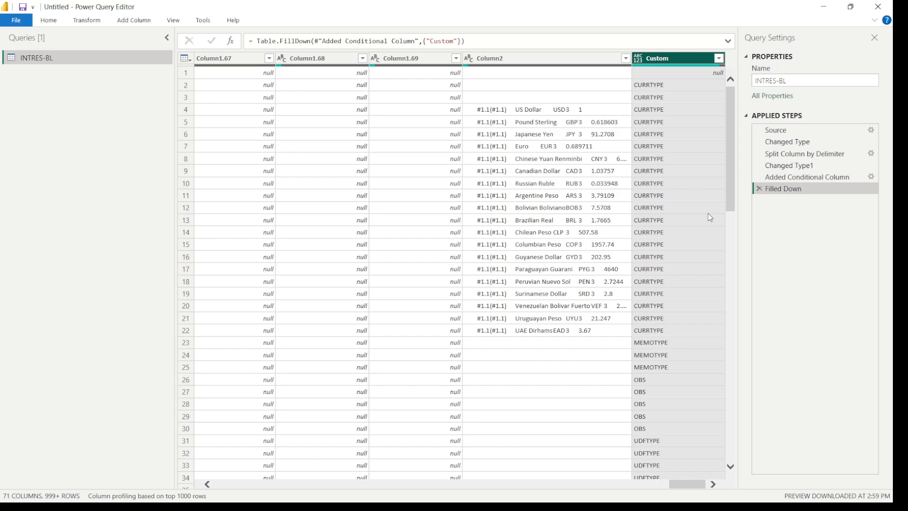
# Rename the Custom column as Table_Name
pyautogui.click(558, 115)
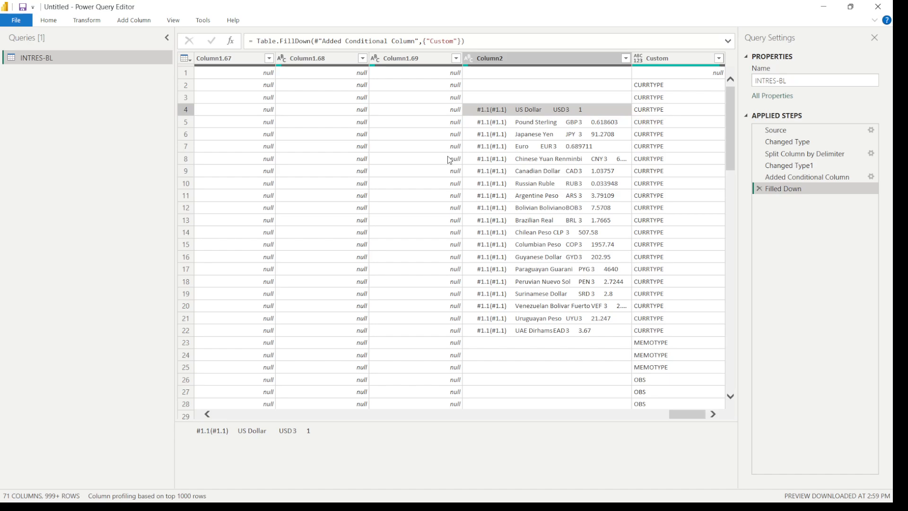
pyautogui.click(415, 65)
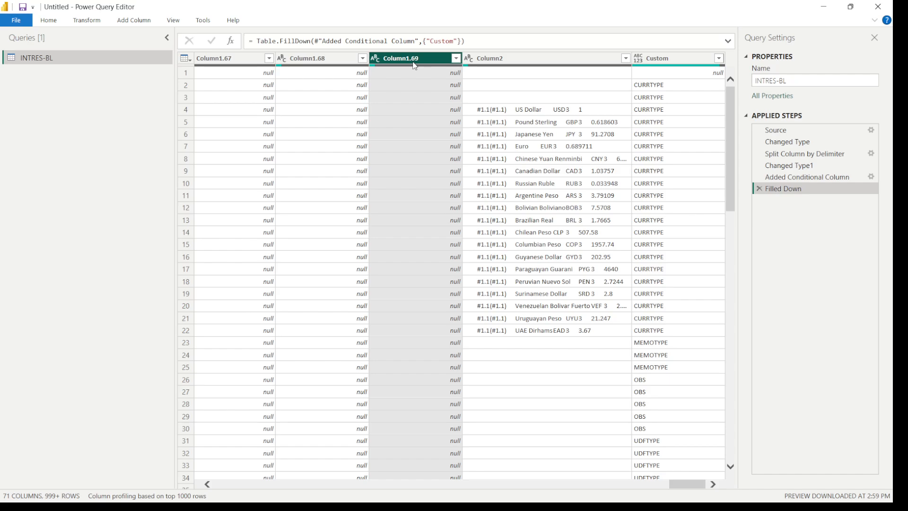
pyautogui.doubleClick(679, 60)
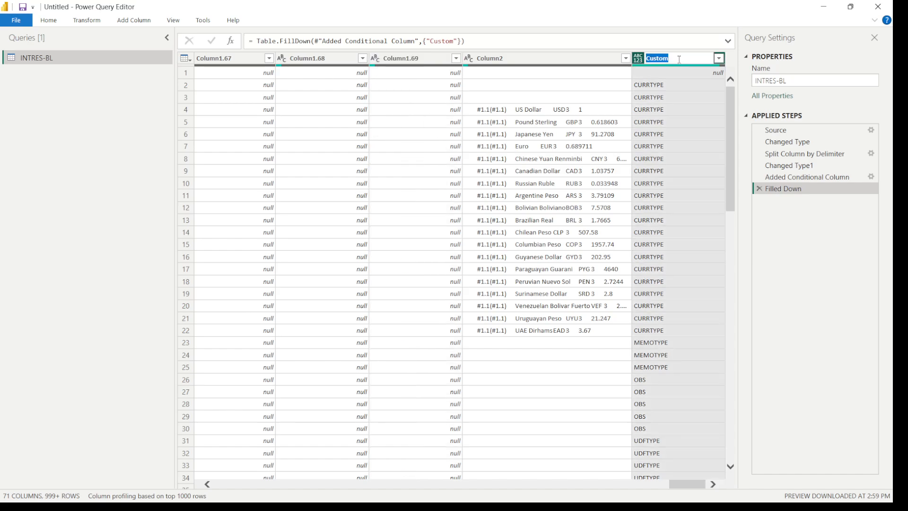
pyautogui.write('tABLE')
pyautogui.press('BackSpace')
pyautogui.press('BackSpace')
pyautogui.press('BackSpace')
pyautogui.press('BackSpace')
pyautogui.press('BackSpace')
pyautogui.write('Table_Name')
pyautogui.press('Return')
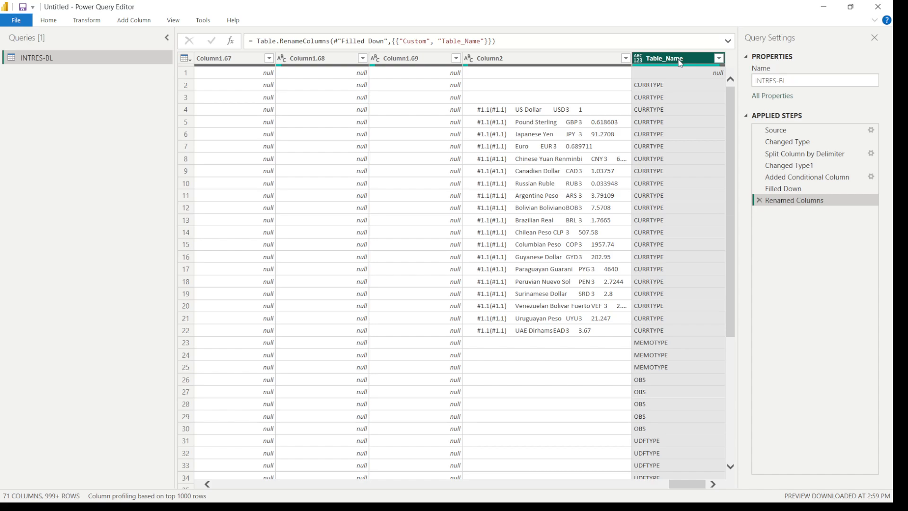
# Move the Table_Name column to the beginning of the table and place it between Column1.1 and Column1.2
pyautogui.moveTo(680, 63)
pyautogui.mouseDown()
pyautogui.moveTo(463, 59)
pyautogui.moveTo(693, 68)
pyautogui.moveTo(682, 68)
pyautogui.mouseUp()
pyautogui.rightClick(683, 58)
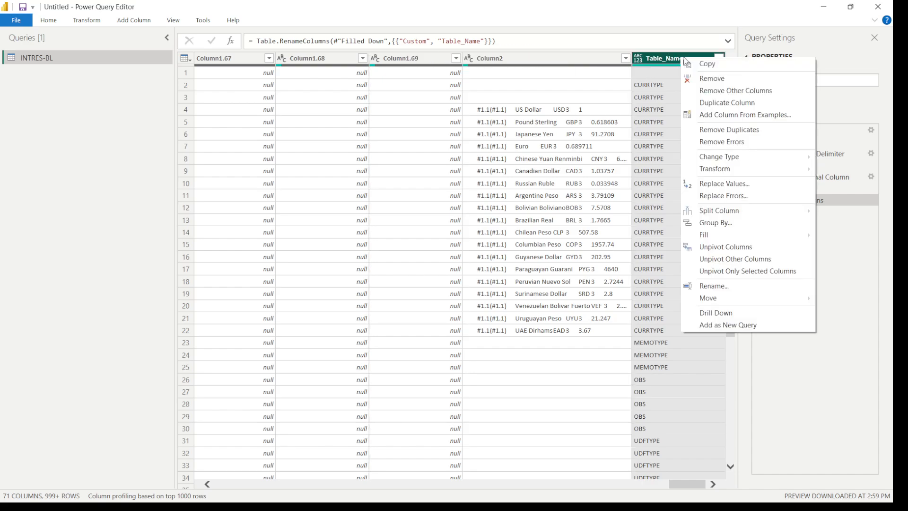
pyautogui.moveTo(720, 299)
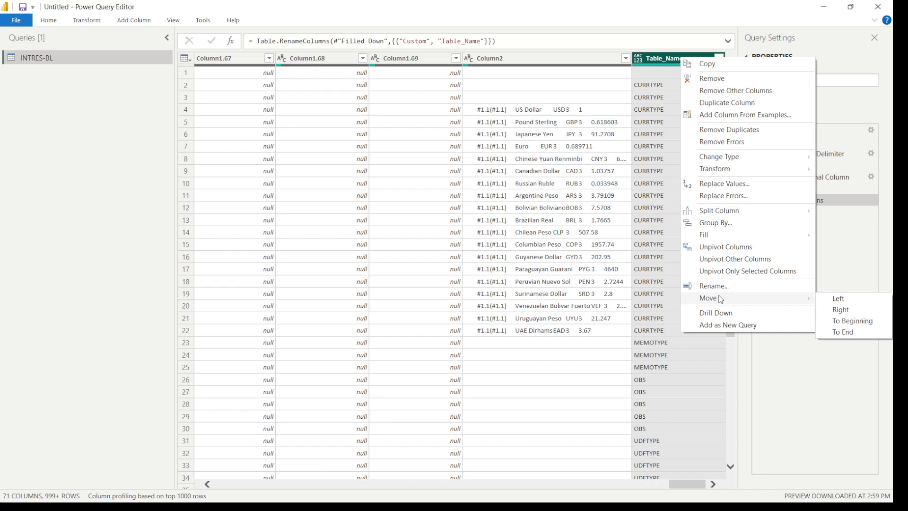
pyautogui.click(852, 321)
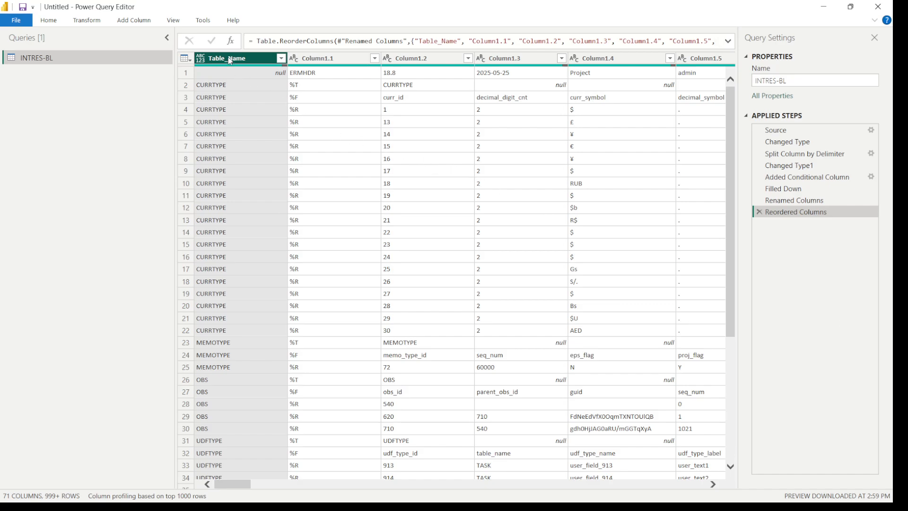
pyautogui.moveTo(230, 60); pyautogui.dragTo(390, 67)
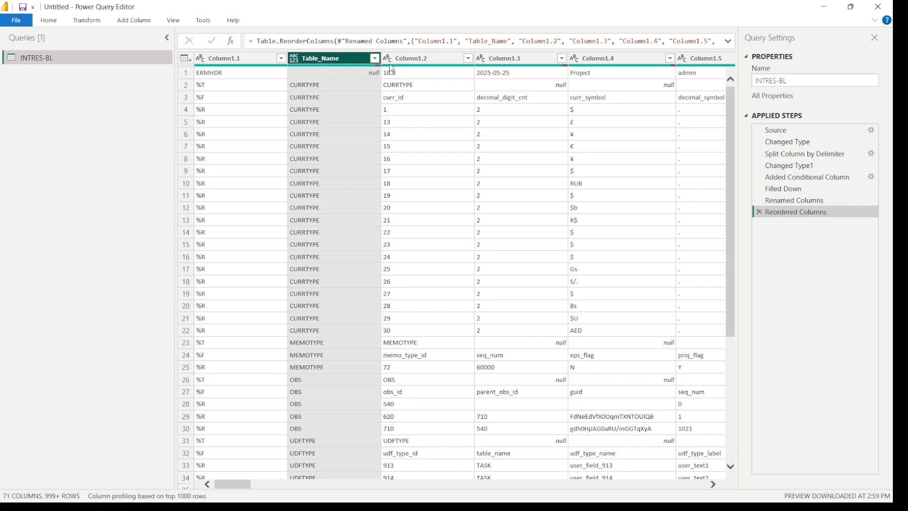
# Create a reference query from INTRES-BL, name it Project_Name, and compare it with the original query
pyautogui.rightClick(69, 61)
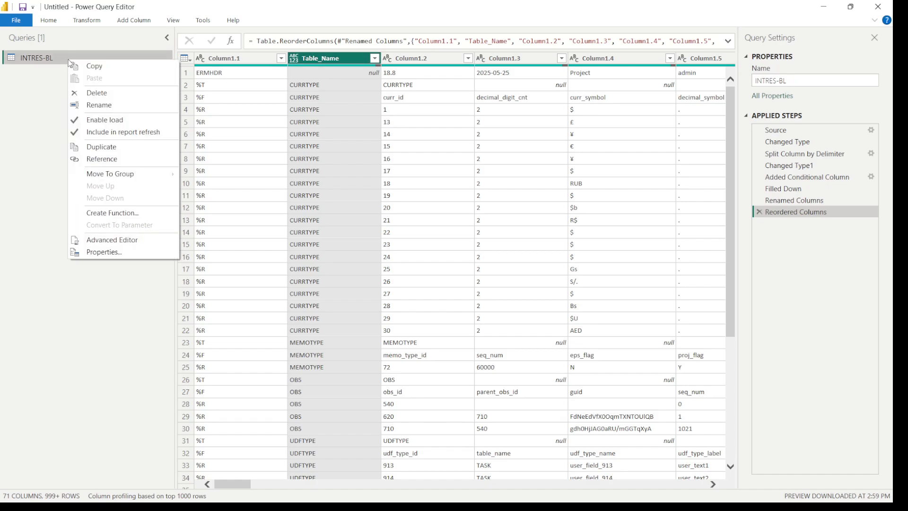
pyautogui.click(102, 162)
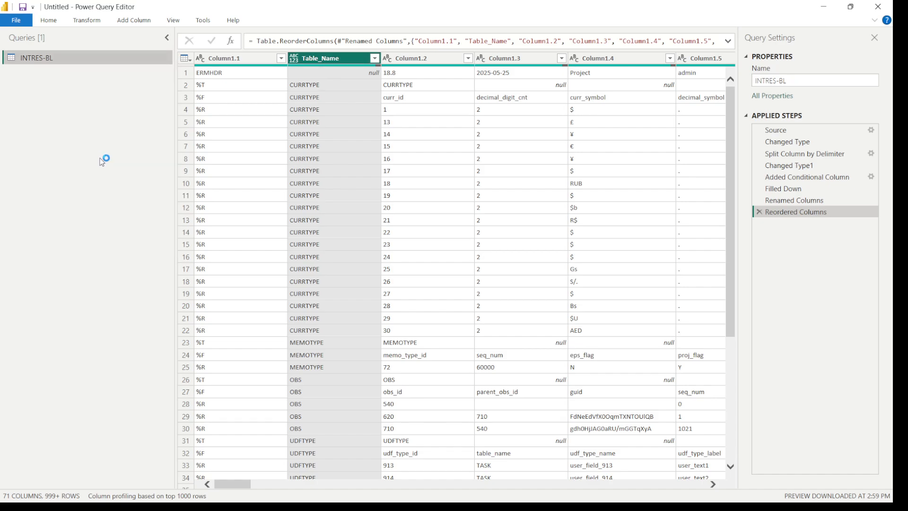
pyautogui.doubleClick(81, 76)
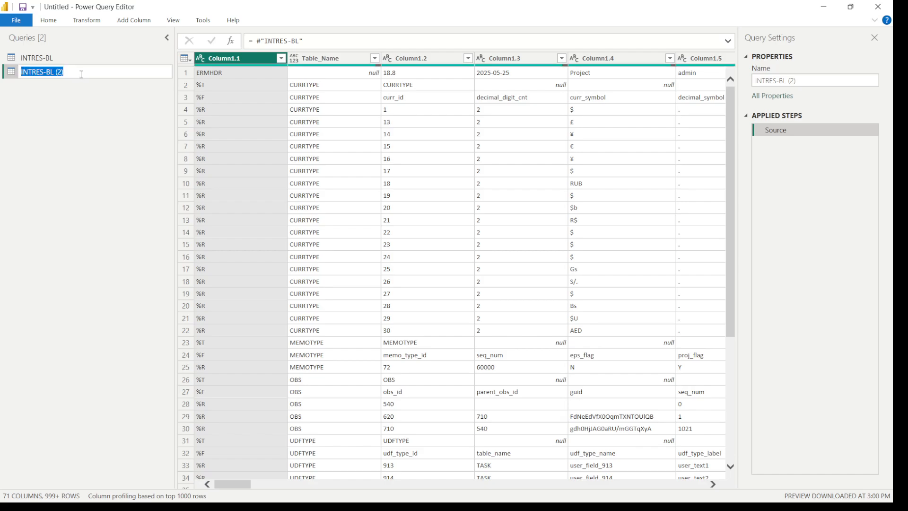
pyautogui.write('Project_')
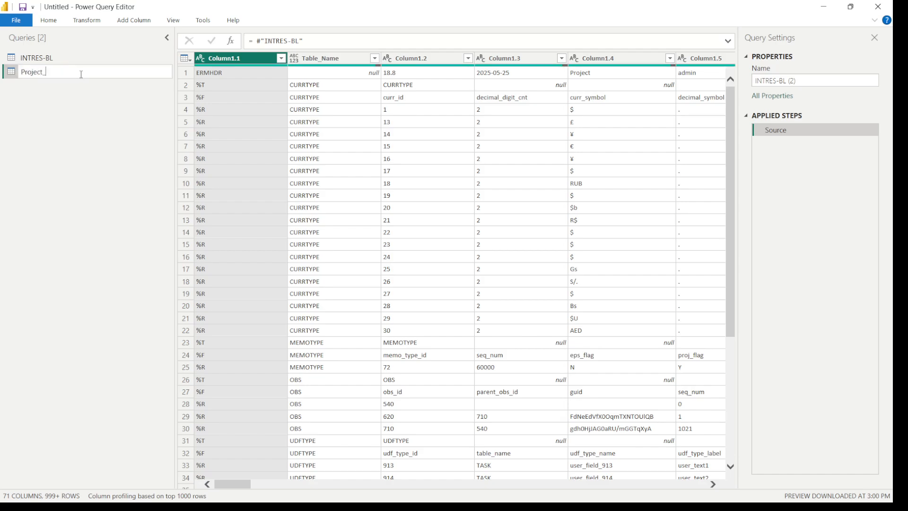
pyautogui.write('Name')
pyautogui.press('Return')
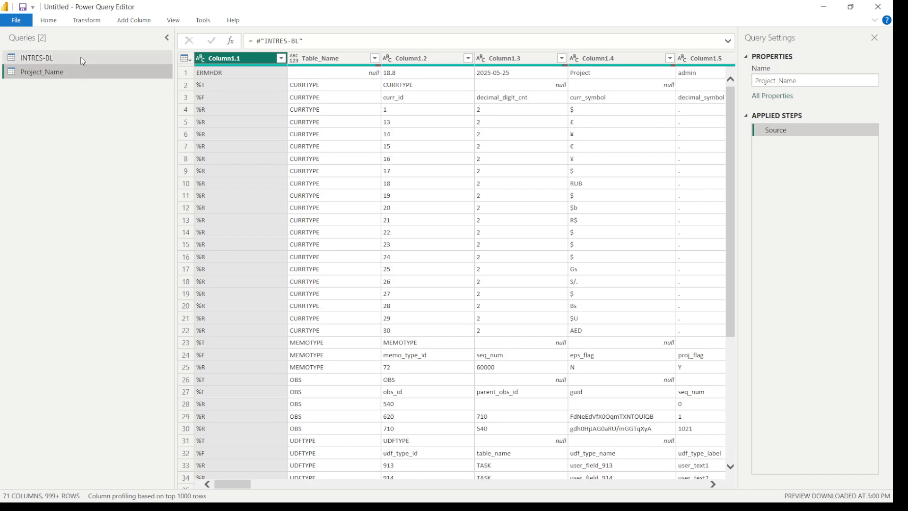
pyautogui.click(80, 56)
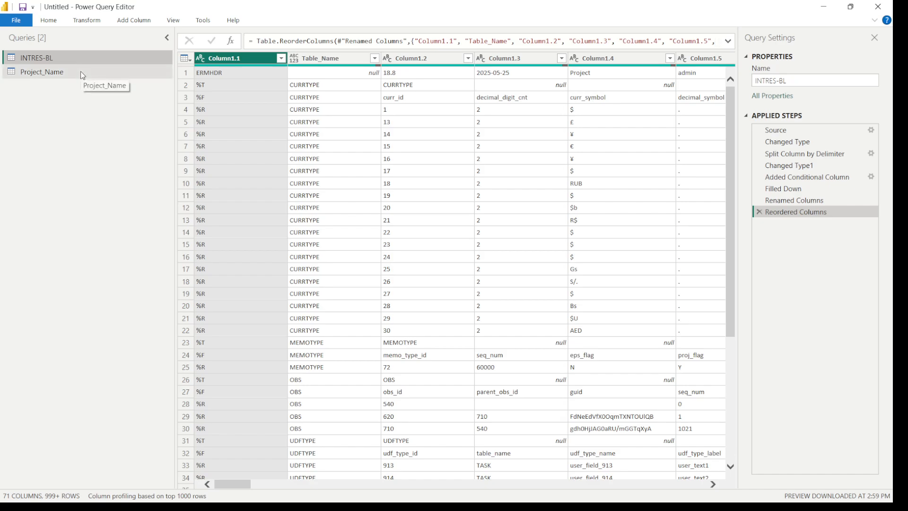
pyautogui.click(81, 72)
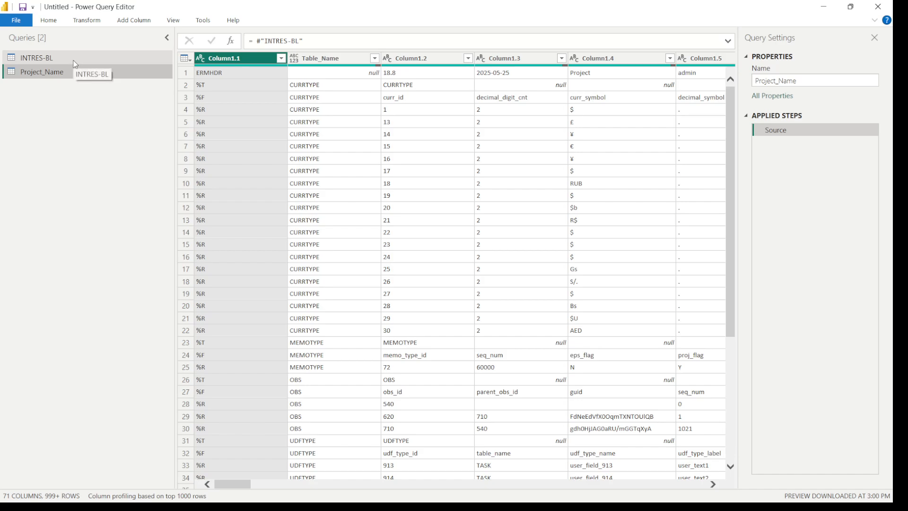
pyautogui.click(74, 64)
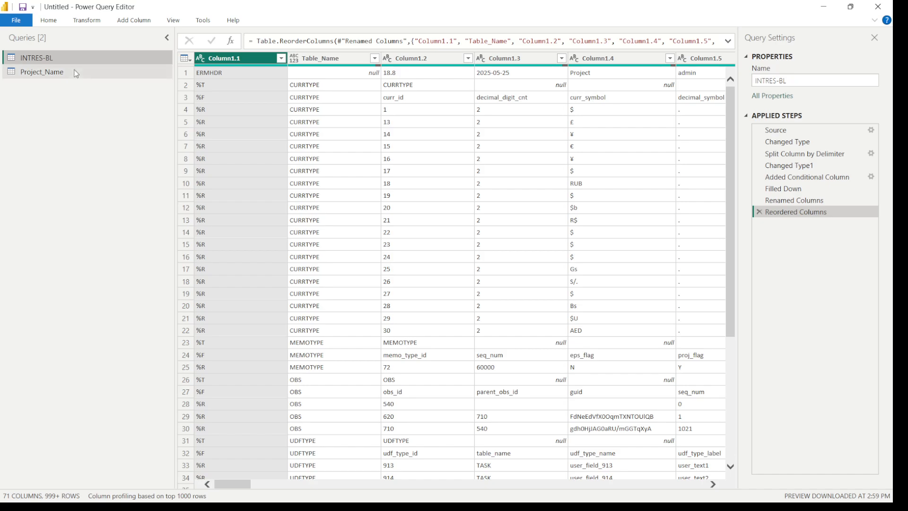
pyautogui.click(75, 75)
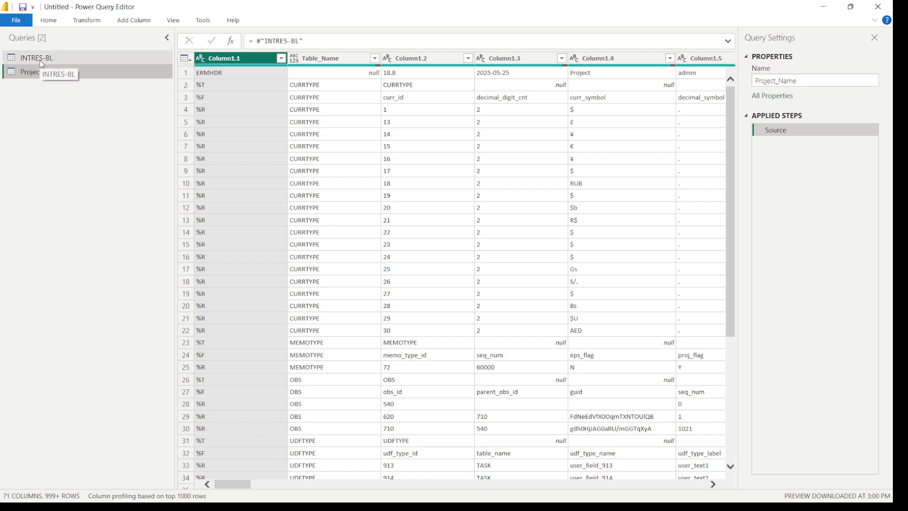
# Filter the Project_Name query's Table_Name column to PROJECT only, using the fully loaded value list
pyautogui.click(374, 58)
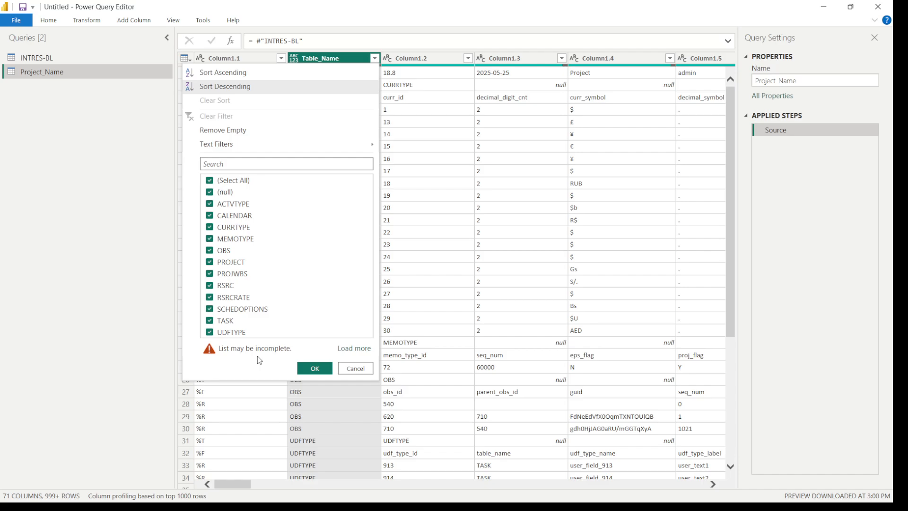
pyautogui.click(356, 350)
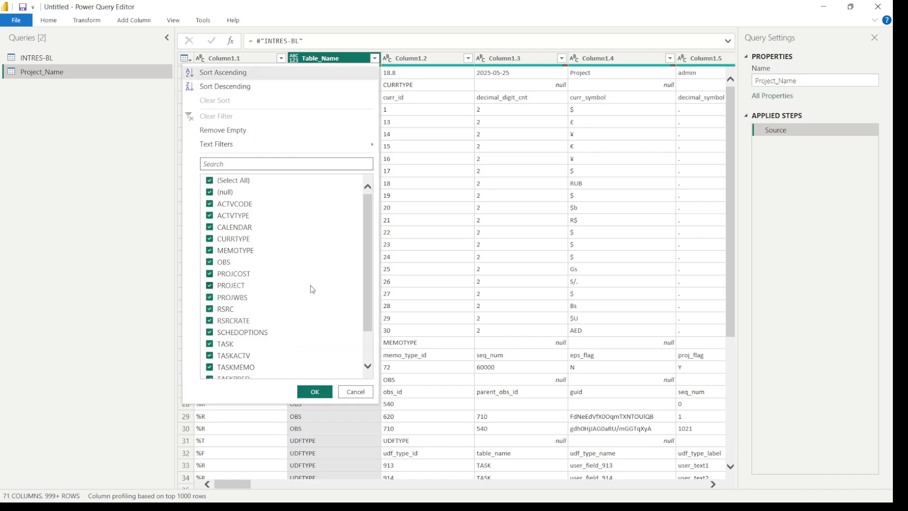
pyautogui.scroll(-1, 311, 286)
pyautogui.scroll(1, 314, 284)
pyautogui.scroll(-1, 314, 288)
pyautogui.scroll(1, 314, 297)
pyautogui.scroll(-1, 314, 297)
pyautogui.scroll(1, 316, 298)
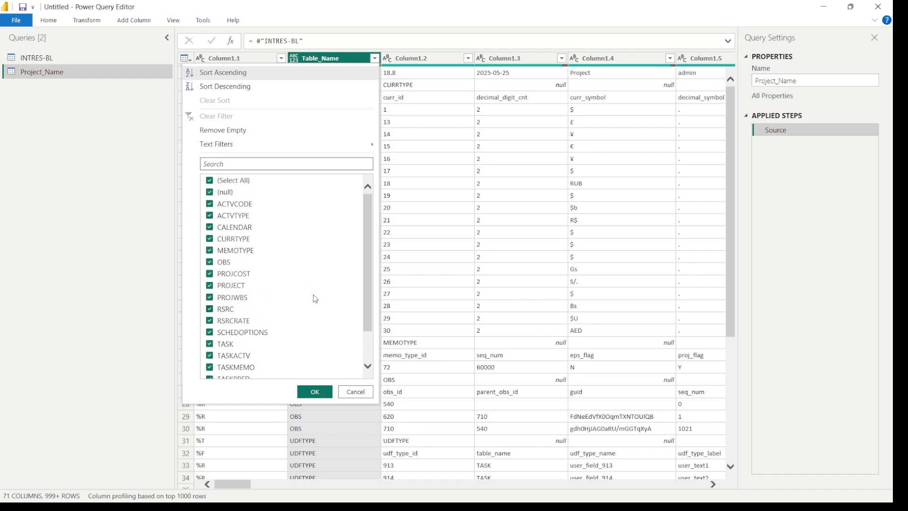
pyautogui.click(210, 181)
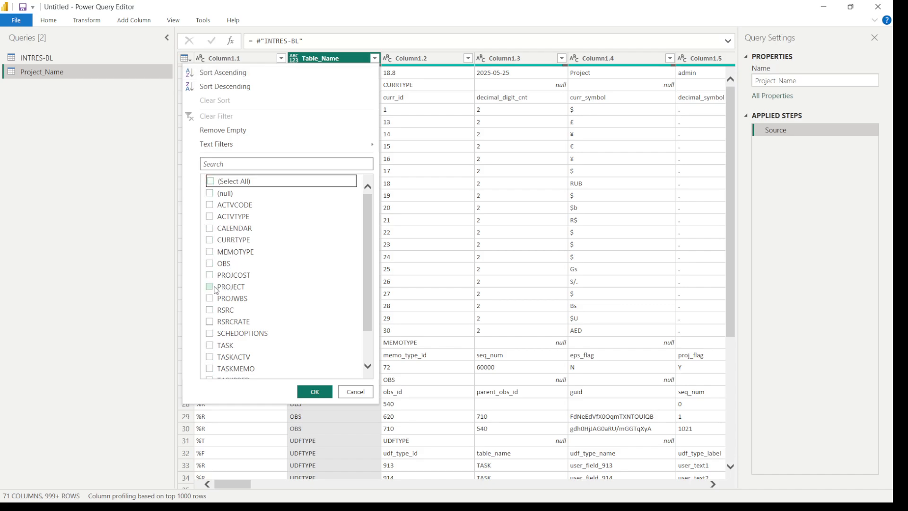
pyautogui.click(229, 288)
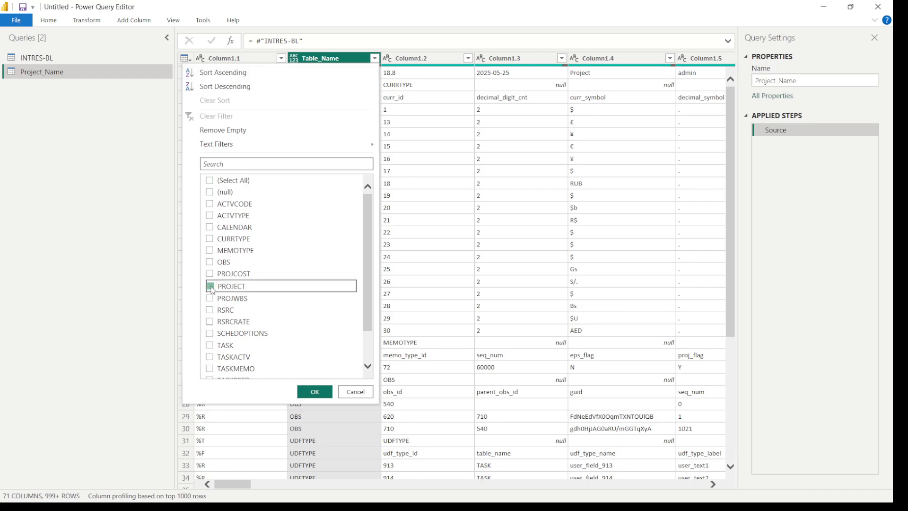
pyautogui.click(272, 165)
pyautogui.write('projec')
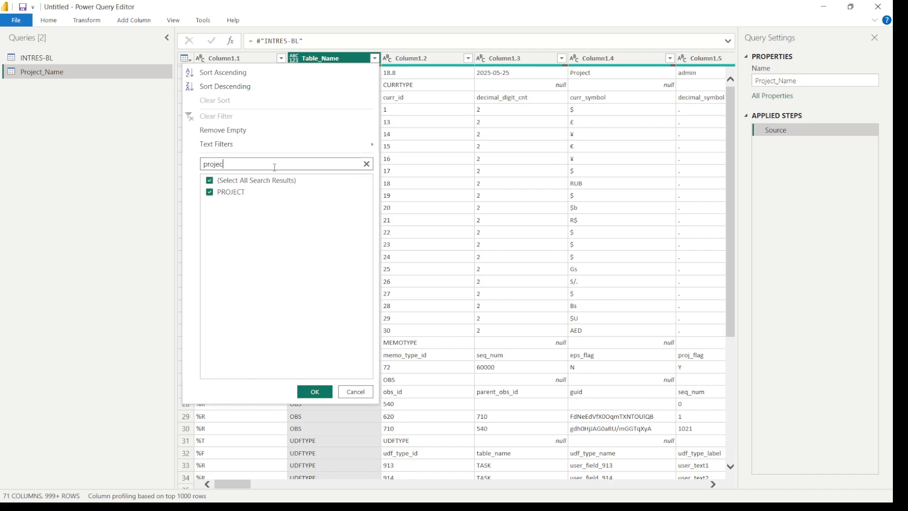
pyautogui.click(315, 393)
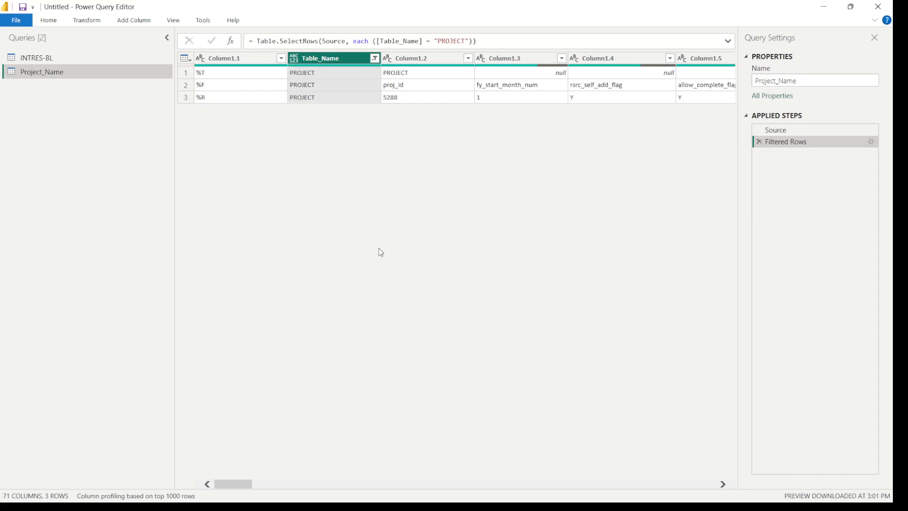
# Examine the PROJECT table's fields and values from proj_id through to proj_short_name
pyautogui.click(408, 101)
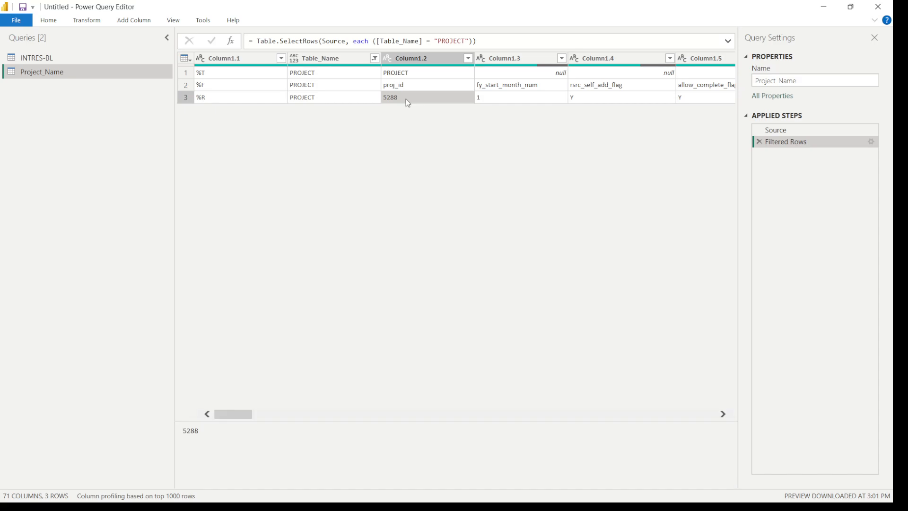
pyautogui.click(724, 415)
pyautogui.click(725, 414)
pyautogui.click(724, 415)
pyautogui.click(724, 415)
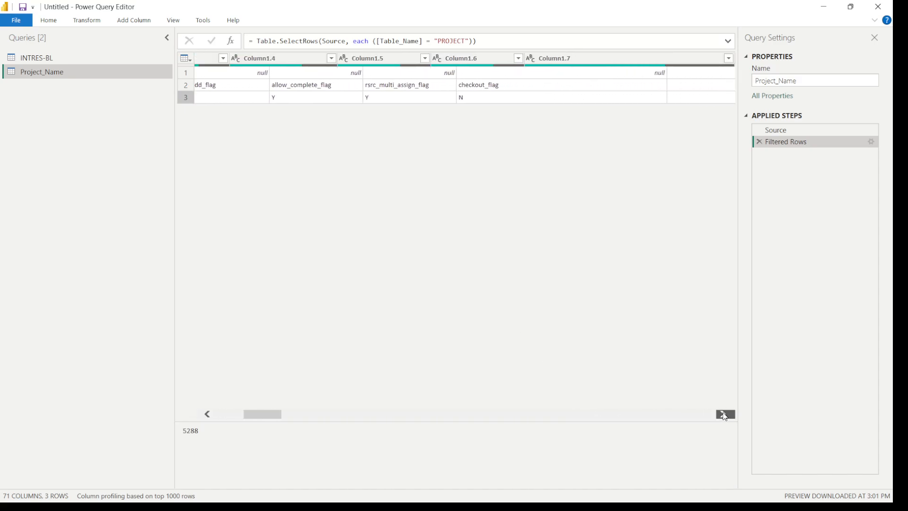
pyautogui.click(725, 415)
pyautogui.click(724, 415)
pyautogui.click(724, 415)
pyautogui.click(725, 414)
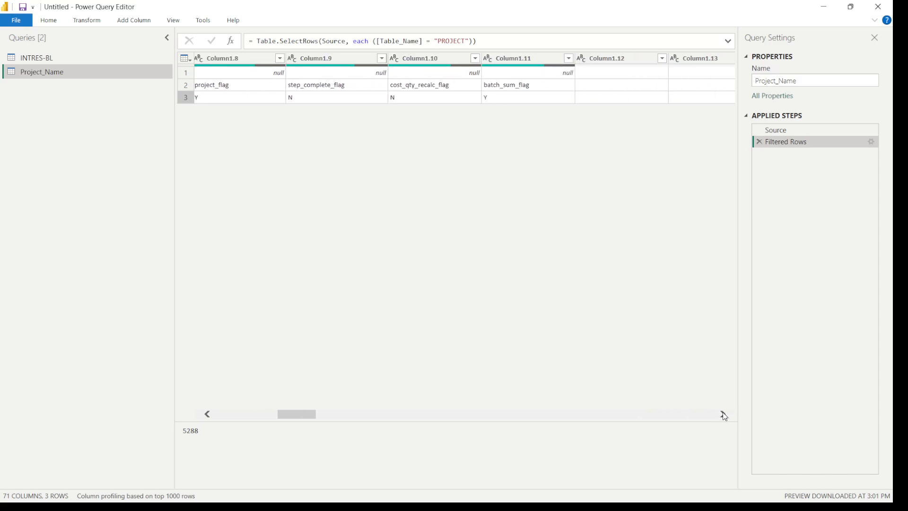
pyautogui.click(725, 415)
pyautogui.click(725, 414)
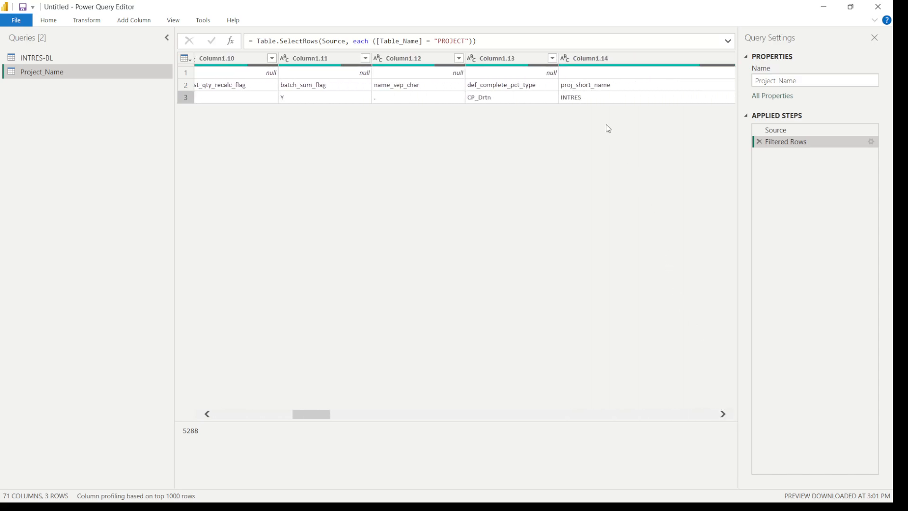
pyautogui.click(587, 99)
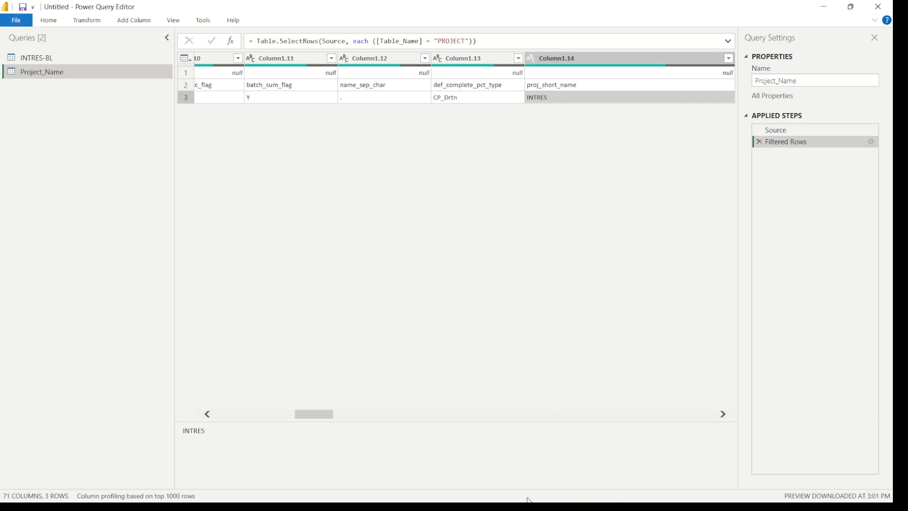
# Switch to Primavera P6, check the Project ID of the INTRES project, and return to Power Query Editor
pyautogui.click(822, 6)
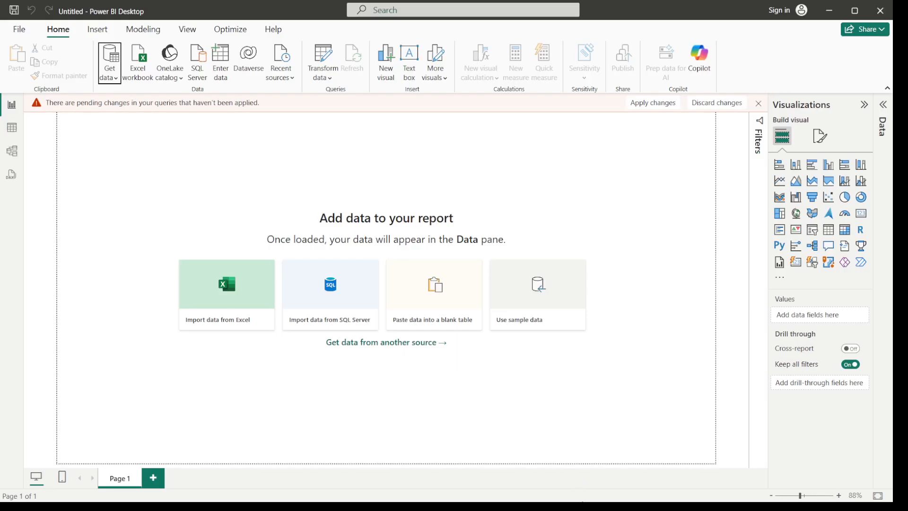
pyautogui.click(829, 10)
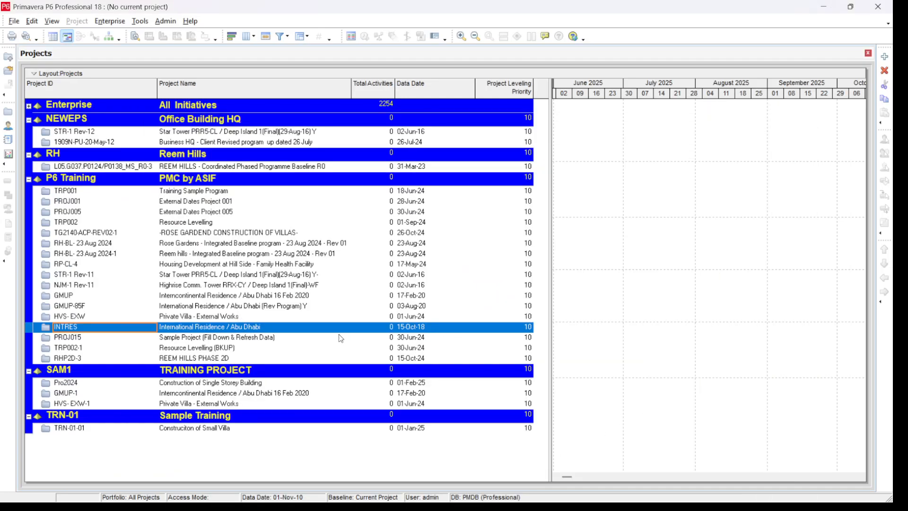
pyautogui.click(95, 330)
pyautogui.click(823, 6)
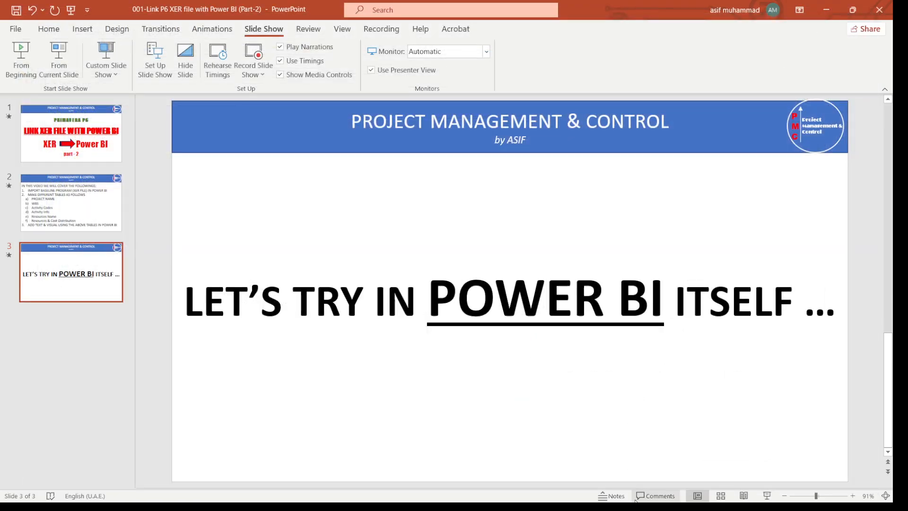
pyautogui.click(831, 13)
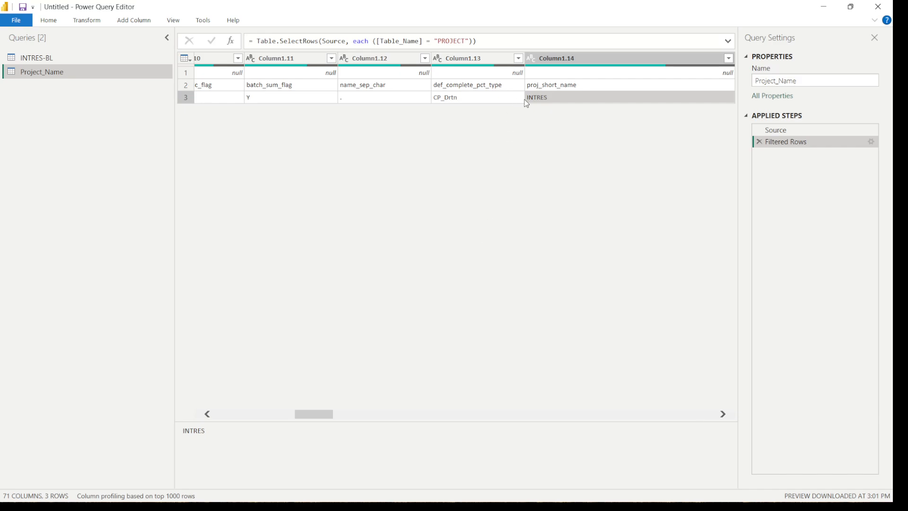
# Remove the empty columns Column1.15, Column1.16, Column1.17 and Column1.18 from the Project_Name query
pyautogui.click(726, 416)
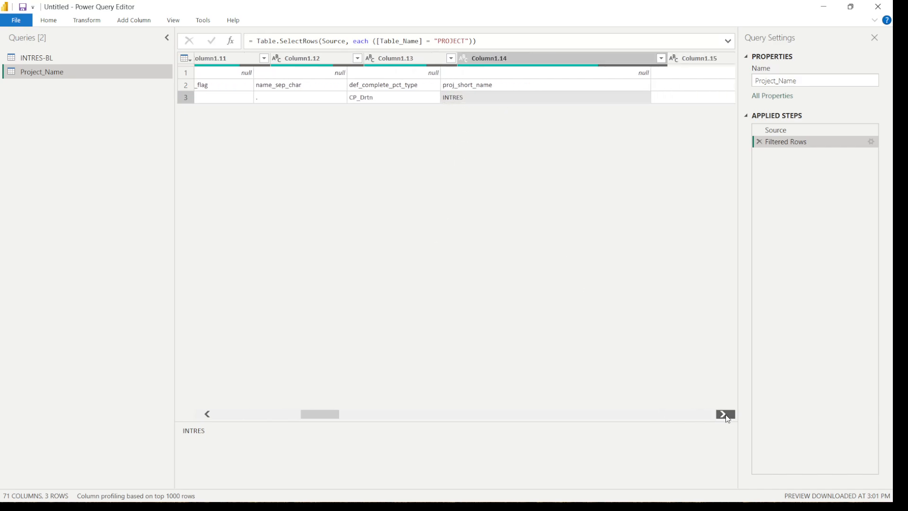
pyautogui.click(725, 415)
pyautogui.click(725, 415)
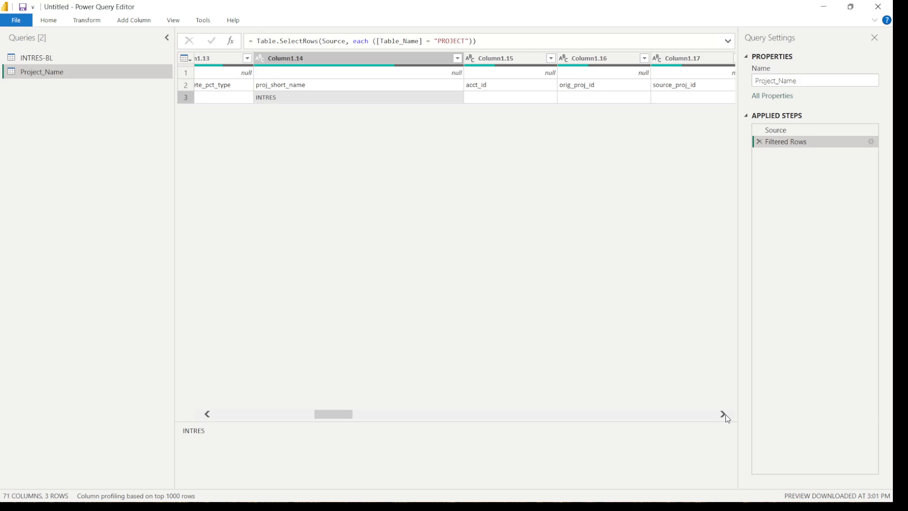
pyautogui.click(506, 57)
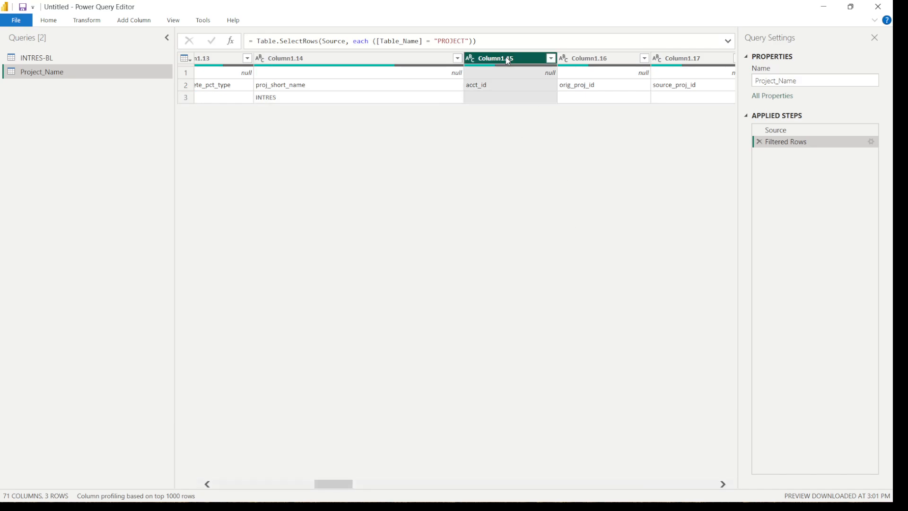
pyautogui.rightClick(506, 58)
pyautogui.click(547, 85)
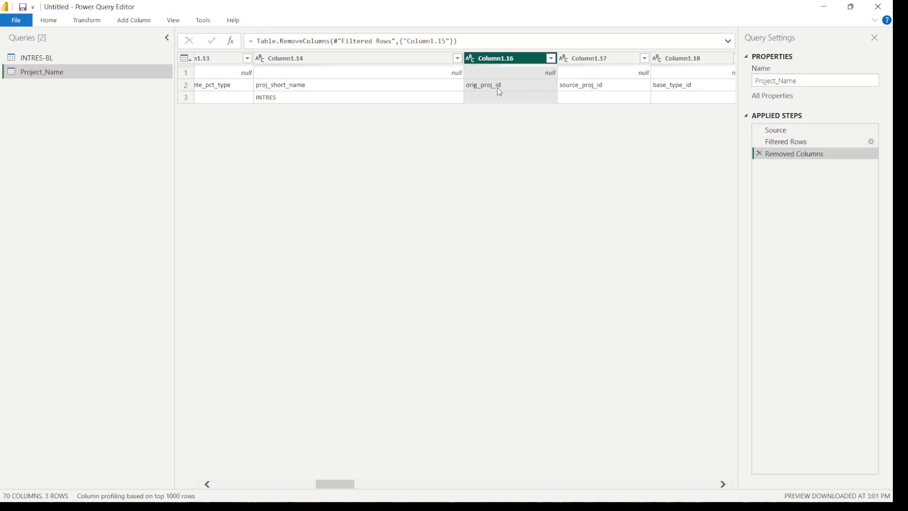
pyautogui.rightClick(505, 58)
pyautogui.click(526, 78)
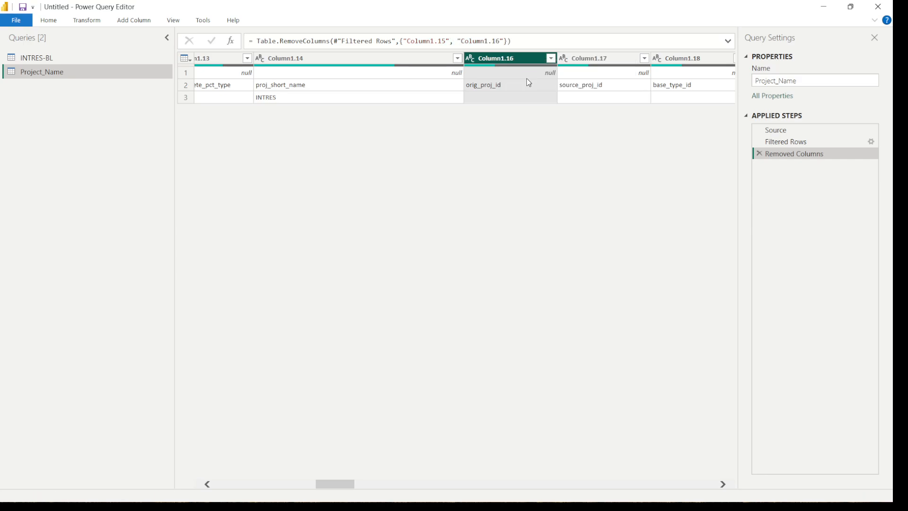
pyautogui.rightClick(514, 59)
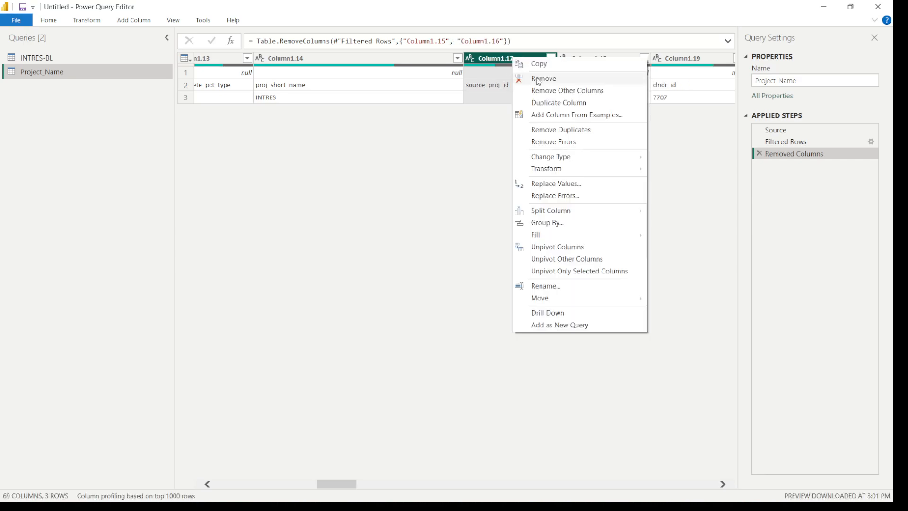
pyautogui.click(539, 81)
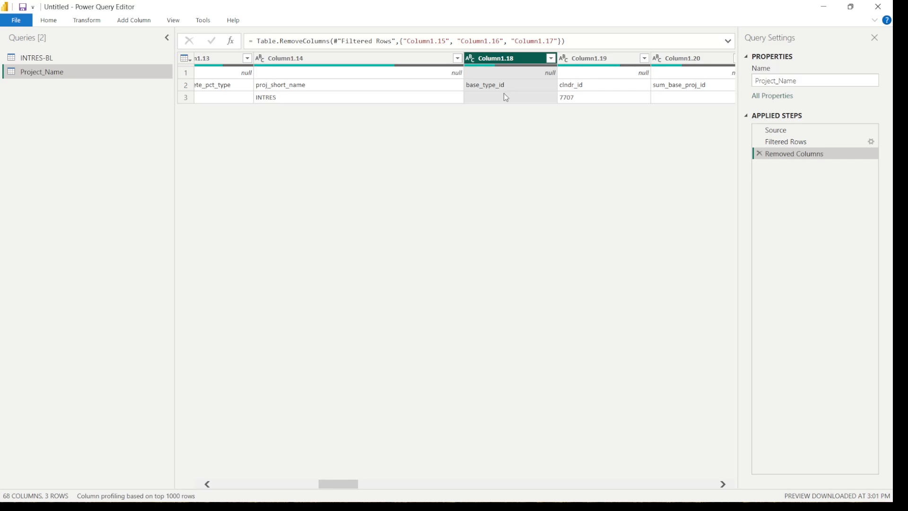
pyautogui.rightClick(508, 63)
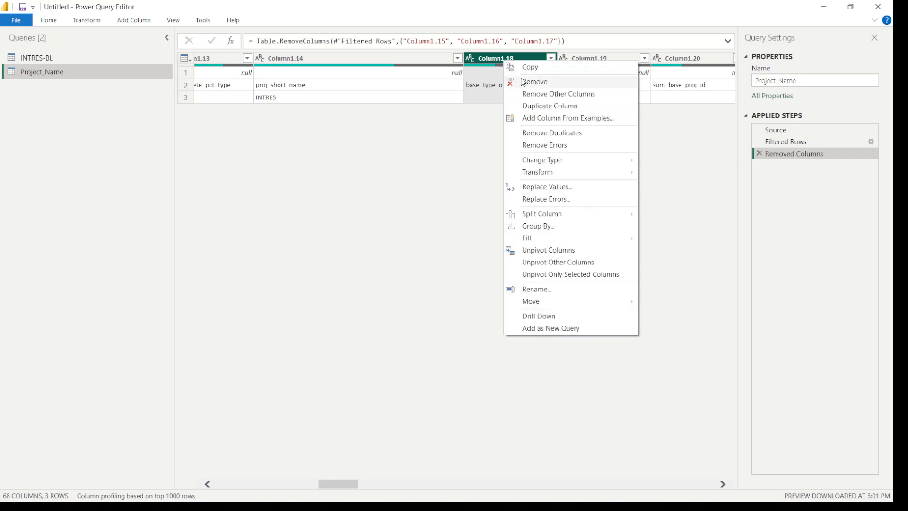
pyautogui.click(526, 79)
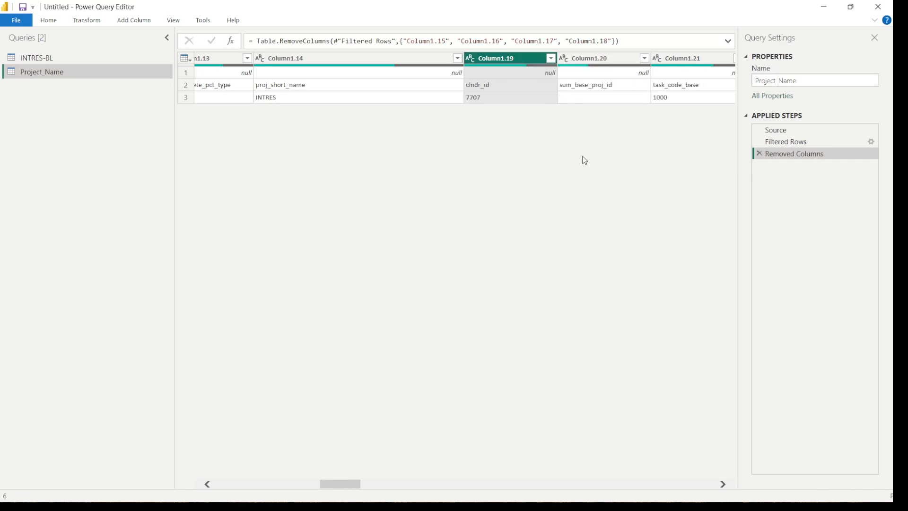
# Review the remaining project fields from clndr_id onward, including task code step, strategic priority and the planned dates
pyautogui.click(724, 483)
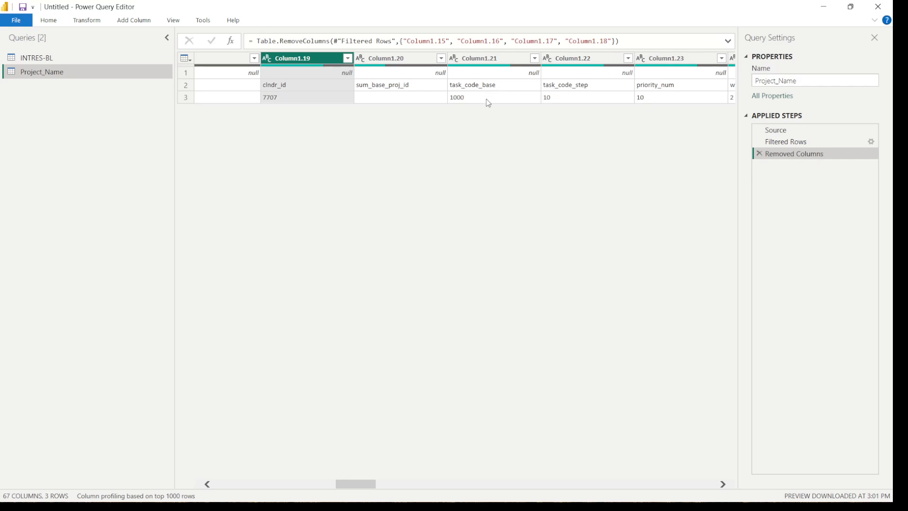
pyautogui.click(582, 100)
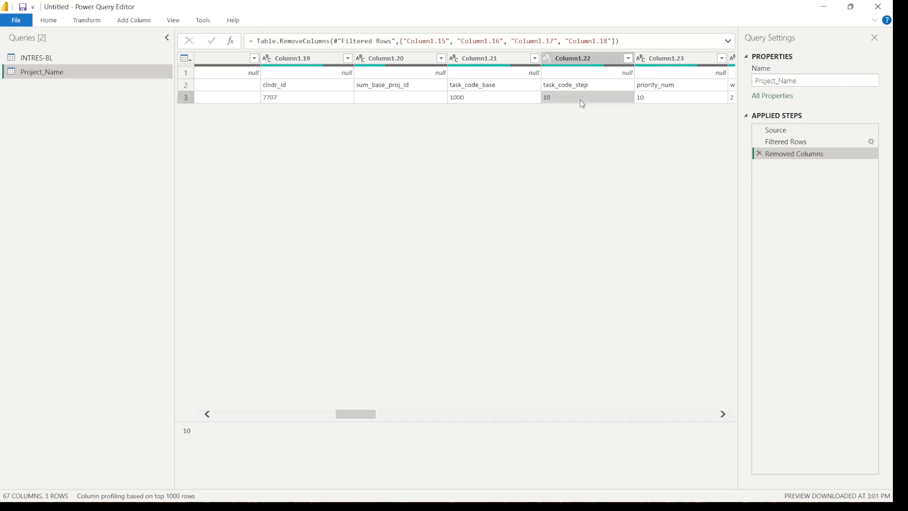
pyautogui.click(723, 414)
pyautogui.click(723, 414)
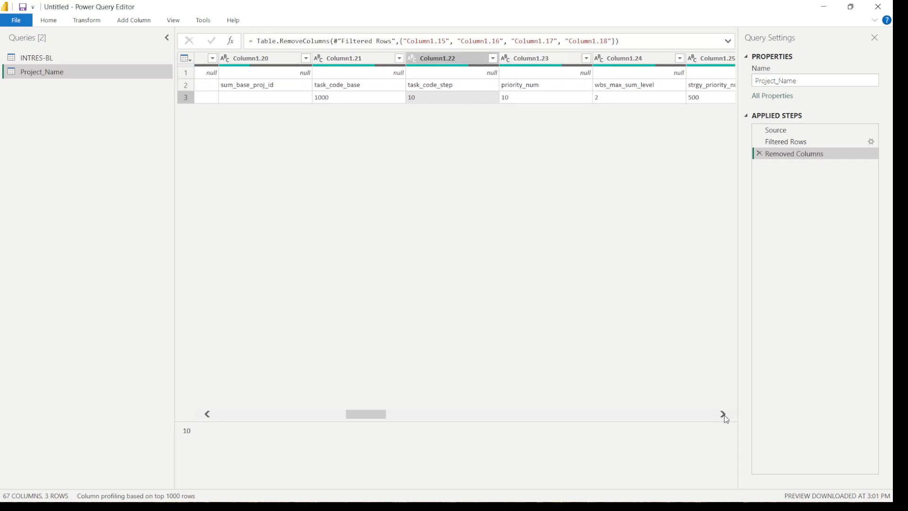
pyautogui.click(723, 415)
pyautogui.click(723, 414)
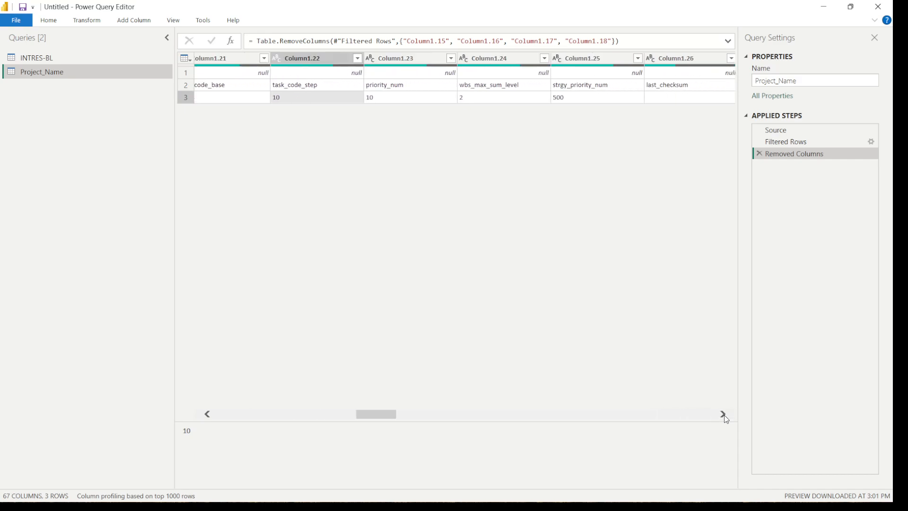
pyautogui.click(570, 102)
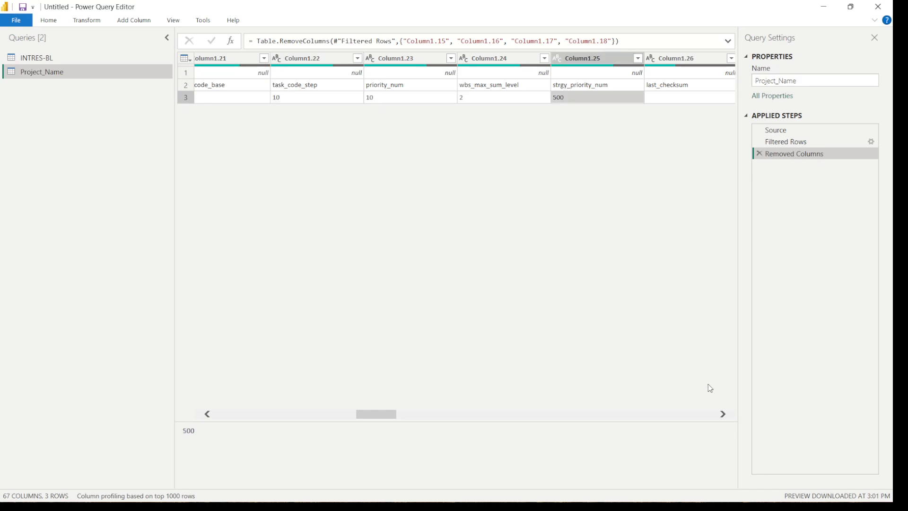
pyautogui.click(723, 414)
pyautogui.click(723, 415)
pyautogui.click(723, 415)
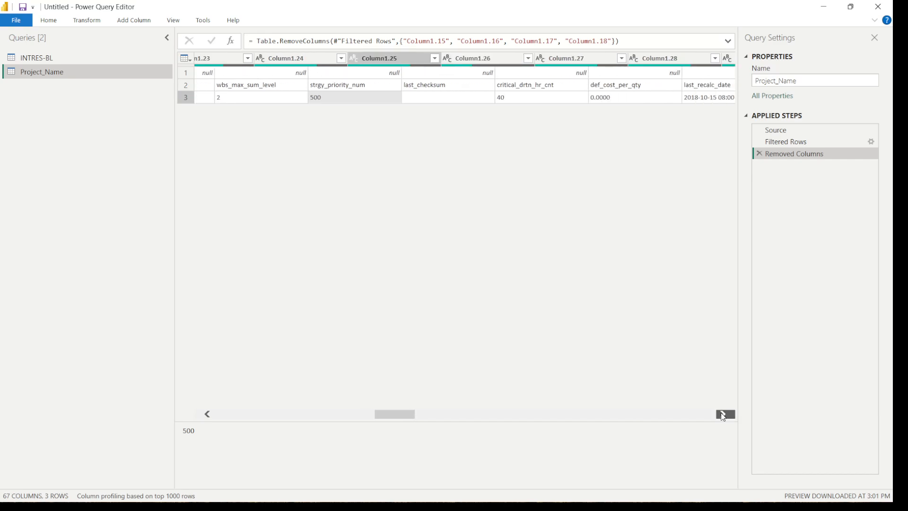
pyautogui.click(724, 414)
pyautogui.click(723, 414)
pyautogui.click(723, 414)
pyautogui.click(723, 414)
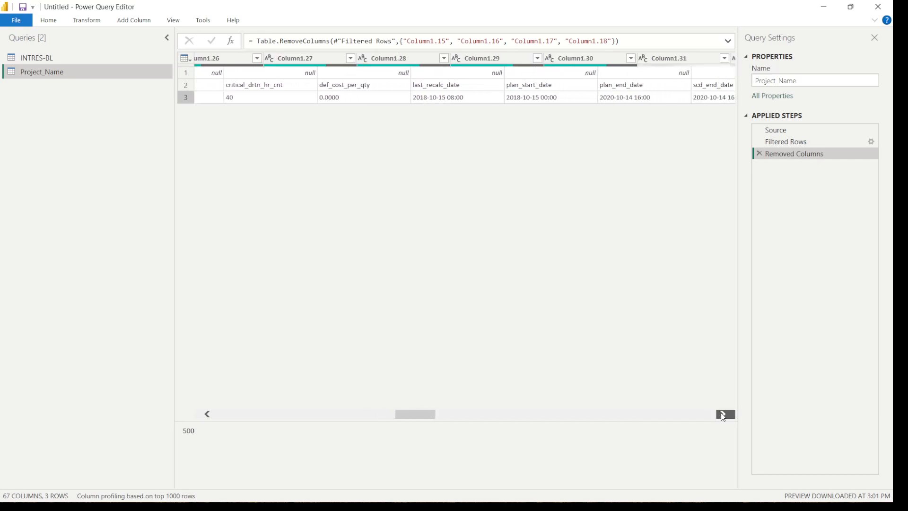
pyautogui.click(723, 414)
# Filter Column1.1 to exclude the %T row, keeping %F and %R
pyautogui.moveTo(434, 414); pyautogui.dragTo(238, 416)
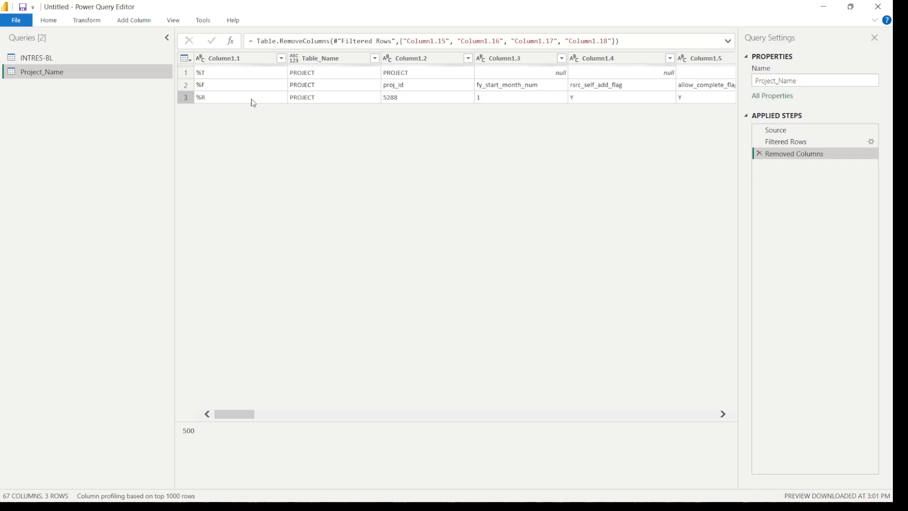
pyautogui.click(278, 59)
pyautogui.click(283, 59)
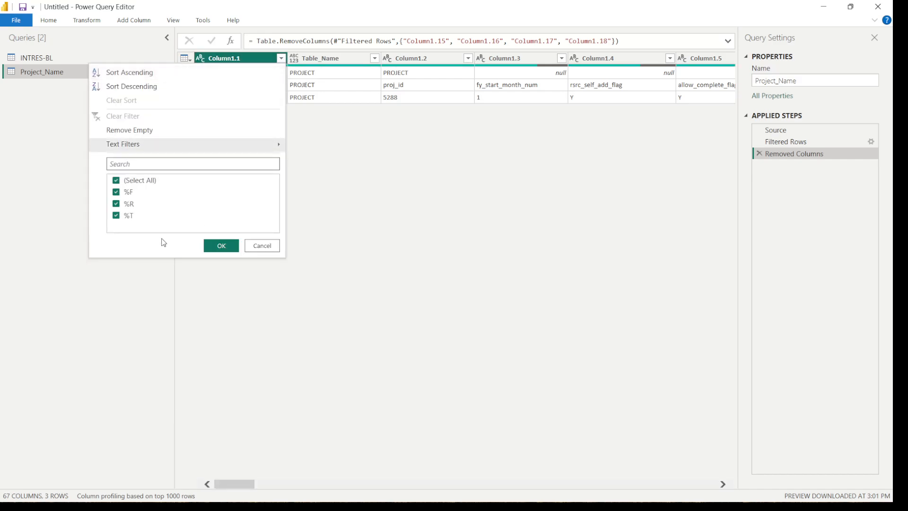
pyautogui.click(116, 216)
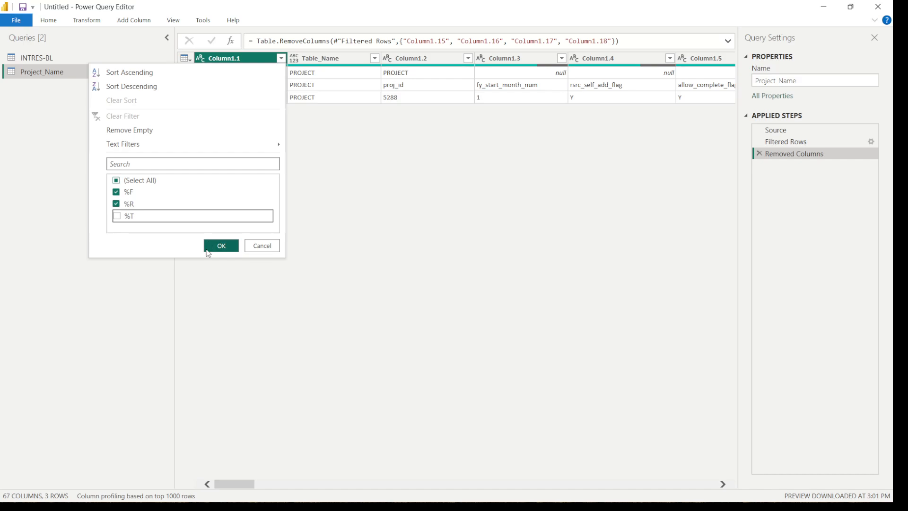
pyautogui.click(217, 246)
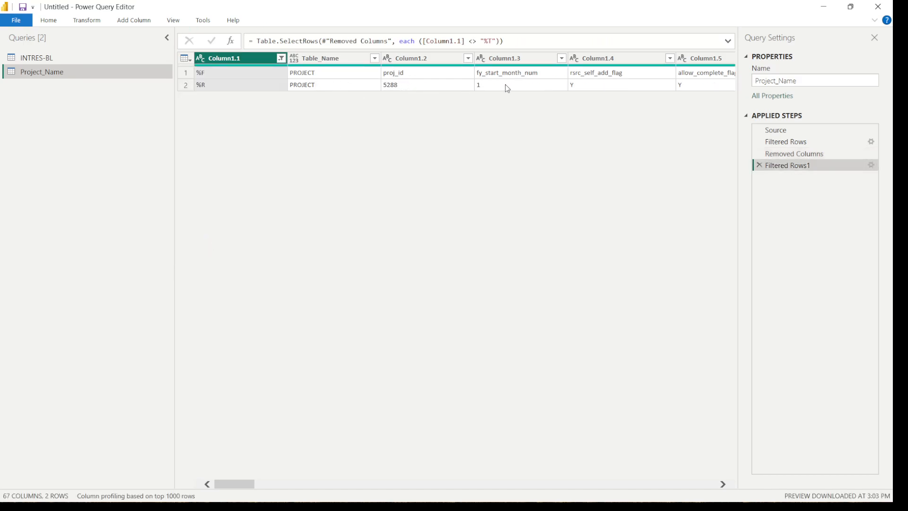
# Promote the first row of the Project_Name query to column headers
pyautogui.click(104, 21)
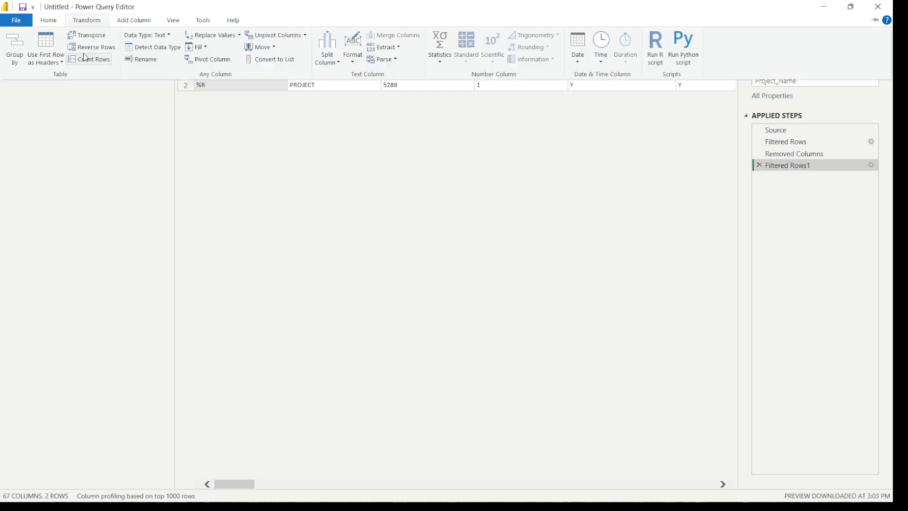
pyautogui.click(62, 63)
pyautogui.click(64, 73)
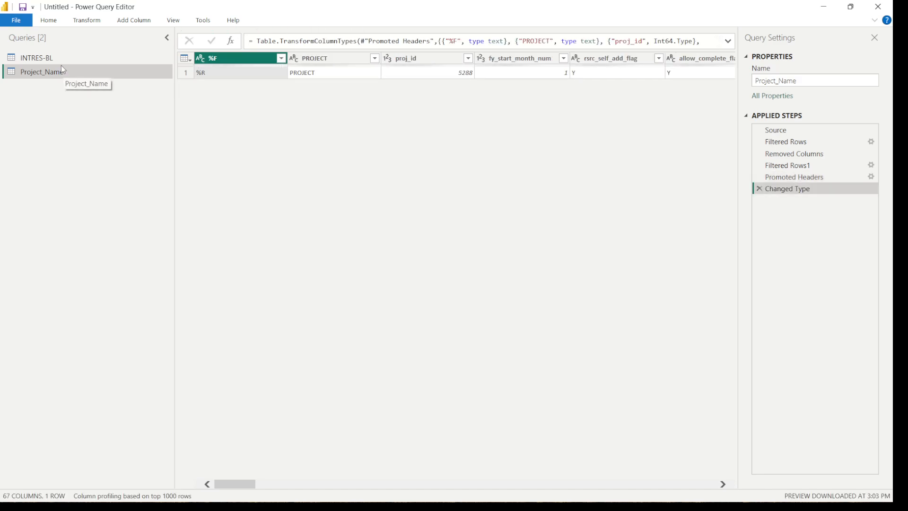
# Create a reference query from INTRES-BL and name it Project_WBS
pyautogui.click(52, 59)
pyautogui.rightClick(52, 59)
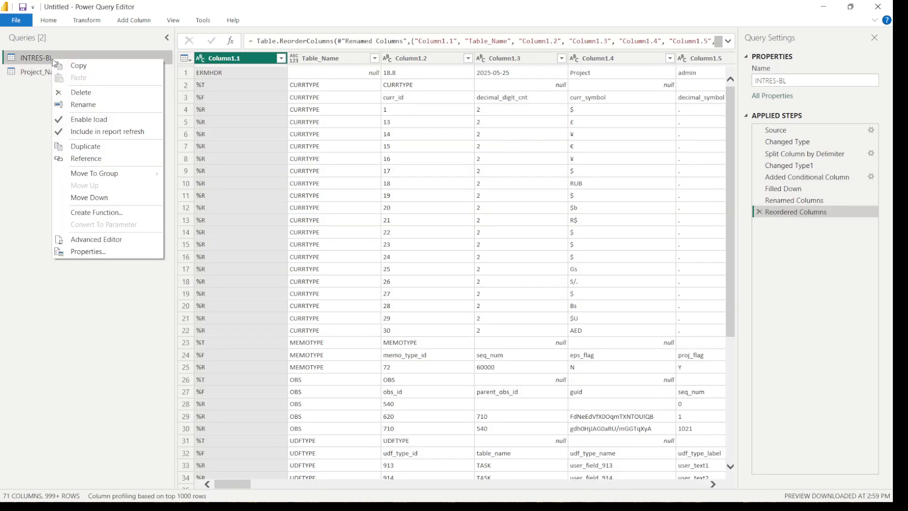
pyautogui.click(108, 162)
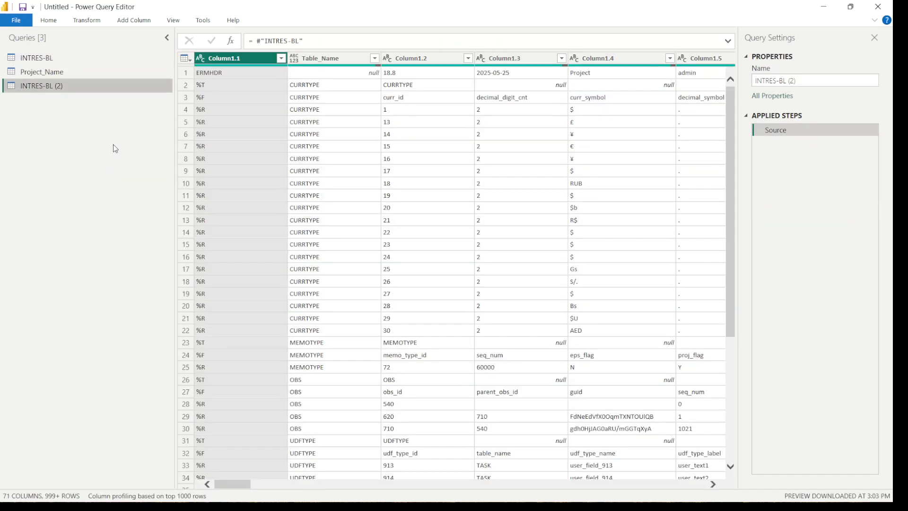
pyautogui.doubleClick(95, 86)
pyautogui.write('Project')
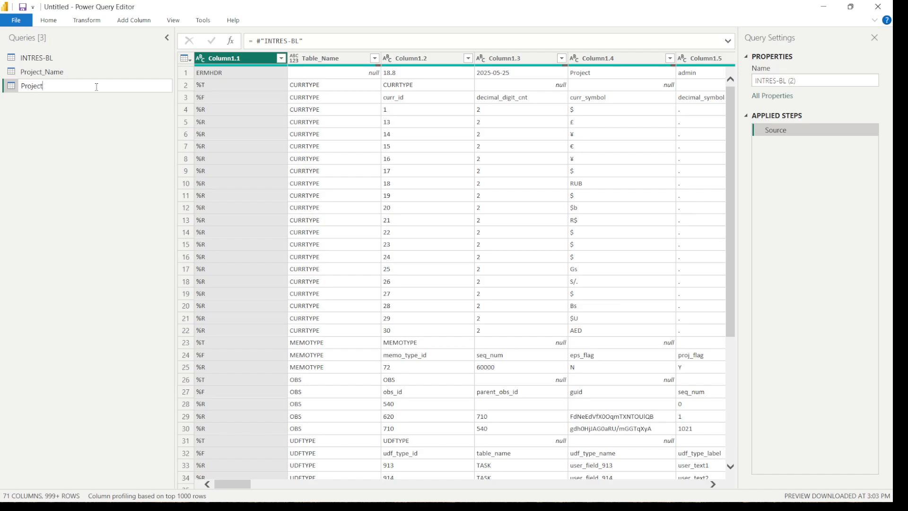
pyautogui.write('_WBS')
pyautogui.press('Return')
# Filter Table_Name in the Project_WBS query to keep only the PROJWBS rows
pyautogui.click(375, 58)
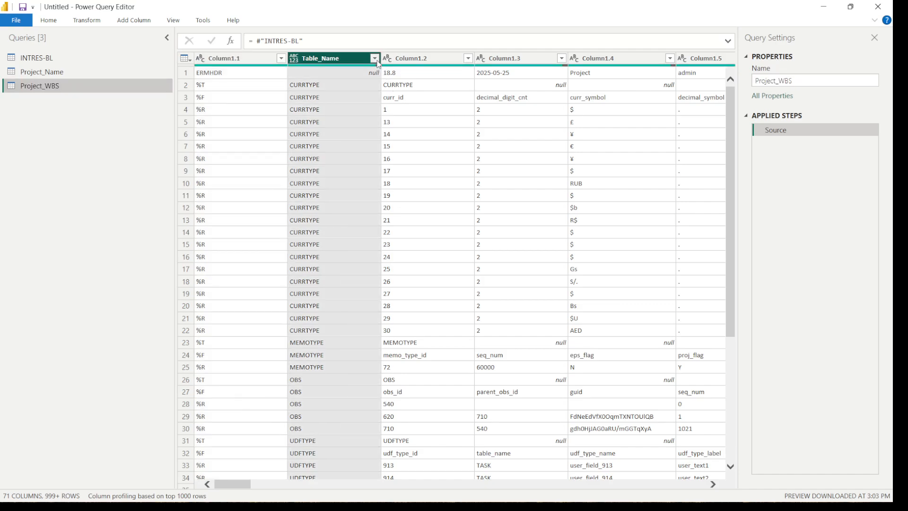
pyautogui.click(351, 349)
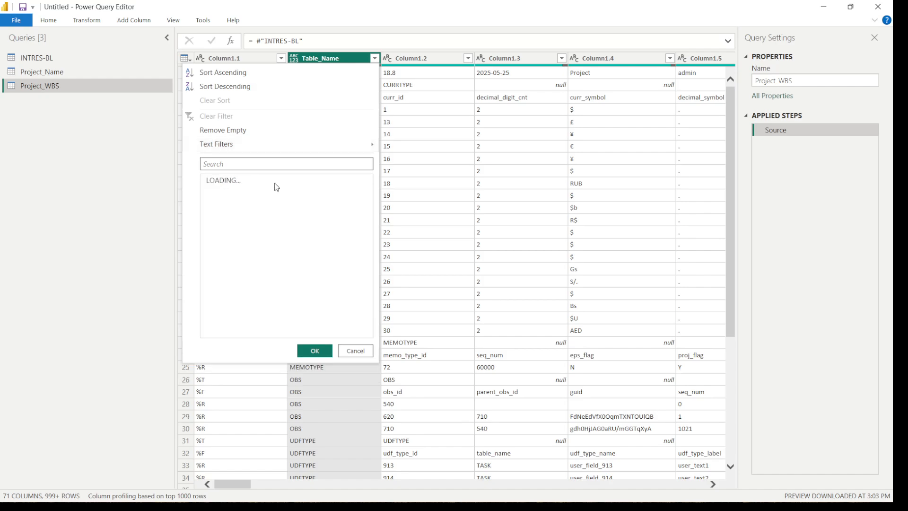
pyautogui.click(283, 164)
pyautogui.write('WBS')
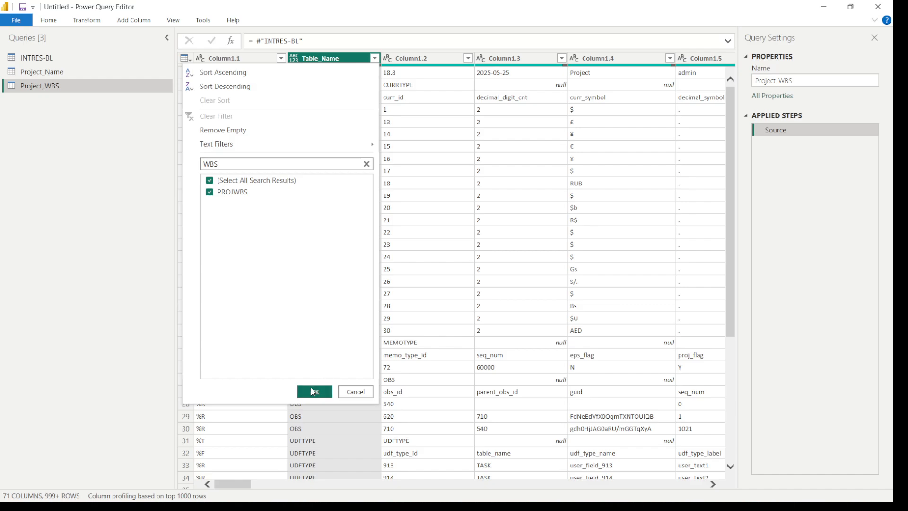
pyautogui.click(314, 392)
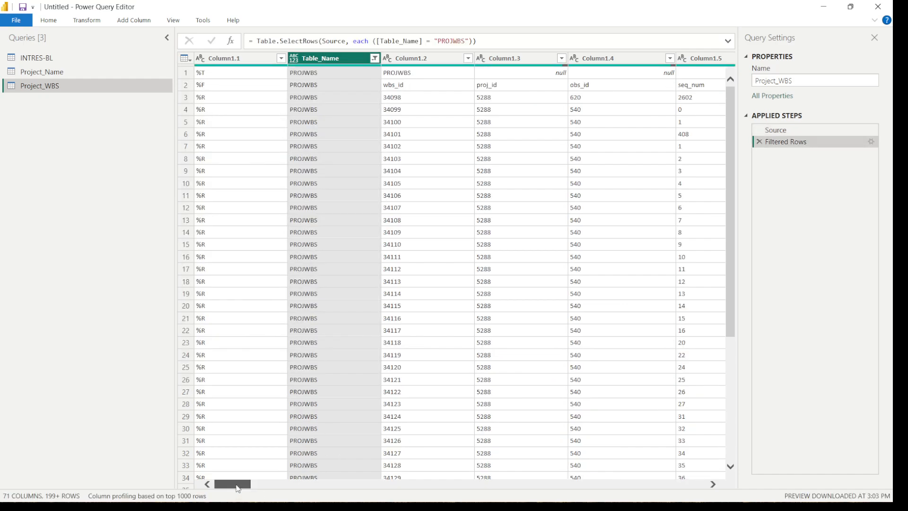
# Promote the first row of the Project_WBS query to column headers and look across its columns
pyautogui.moveTo(237, 488); pyautogui.dragTo(182, 478)
pyautogui.click(98, 21)
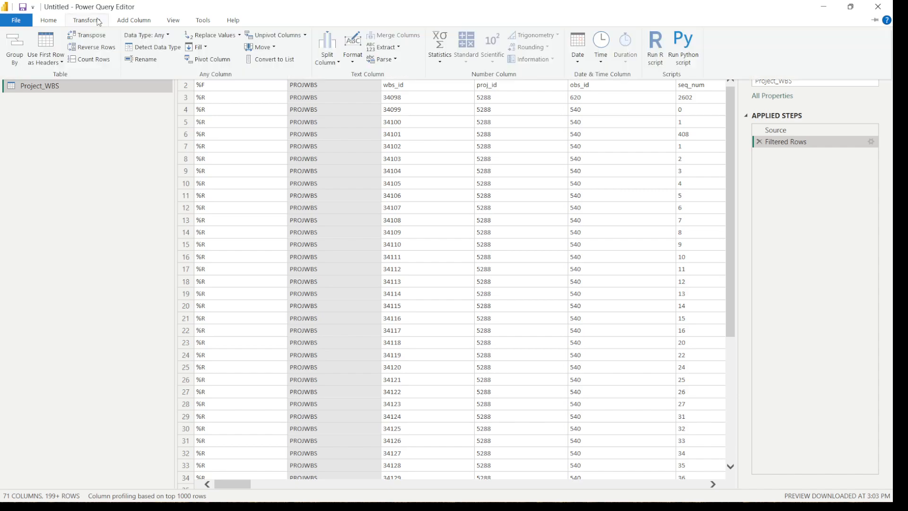
pyautogui.click(62, 64)
pyautogui.click(64, 74)
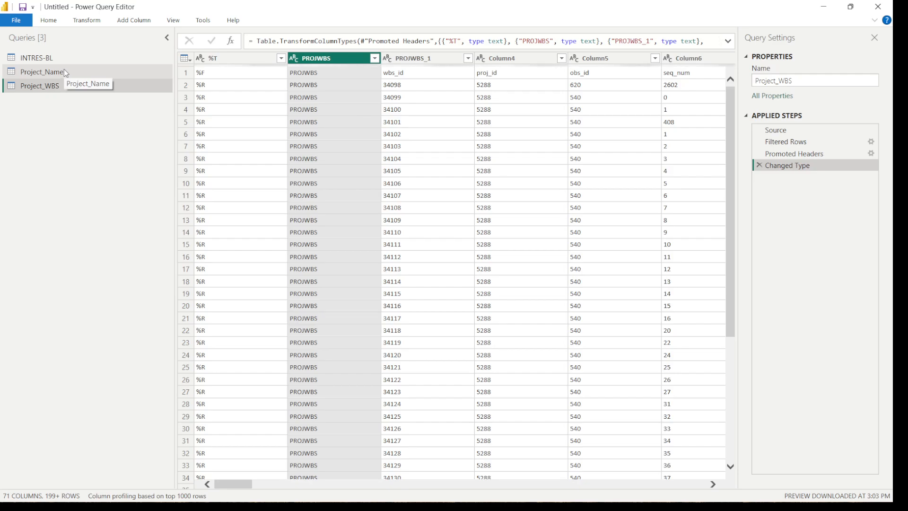
pyautogui.moveTo(245, 483); pyautogui.dragTo(203, 475)
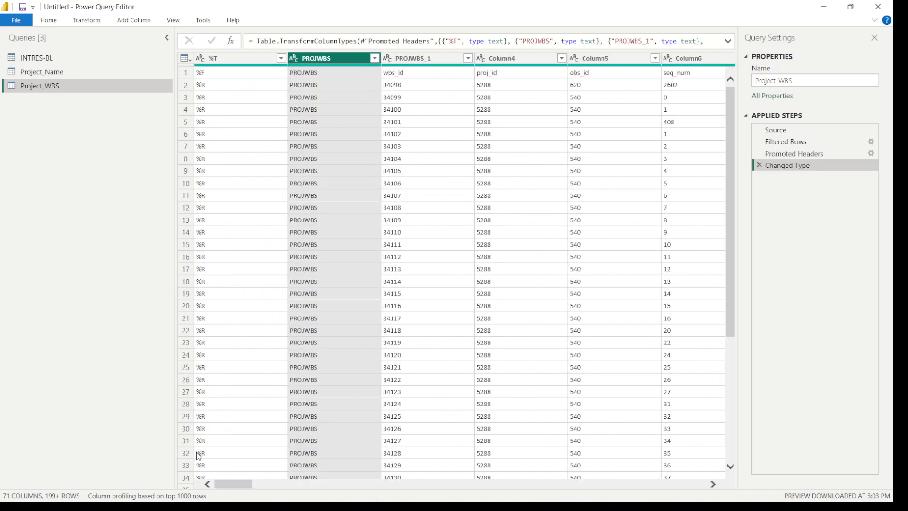
# Create a reference query from INTRES-BL and name it Activity_Code
pyautogui.click(37, 58)
pyautogui.rightClick(38, 59)
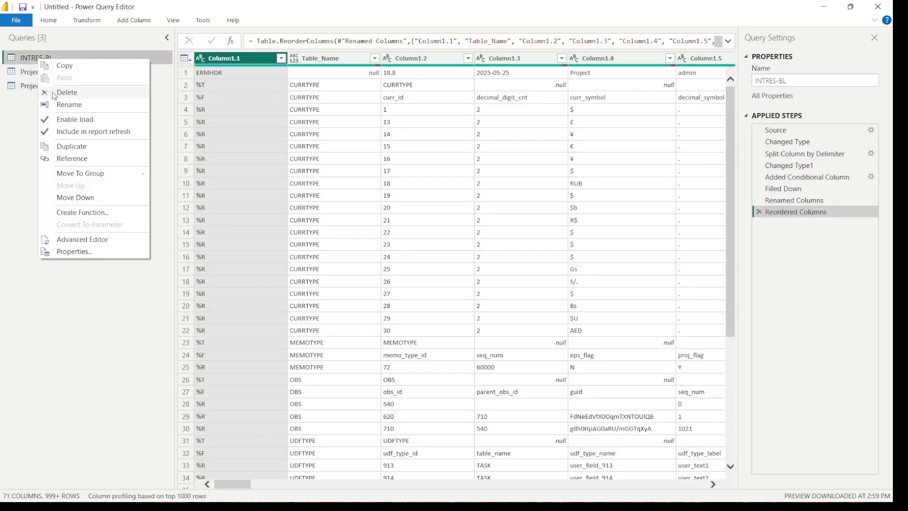
pyautogui.click(78, 158)
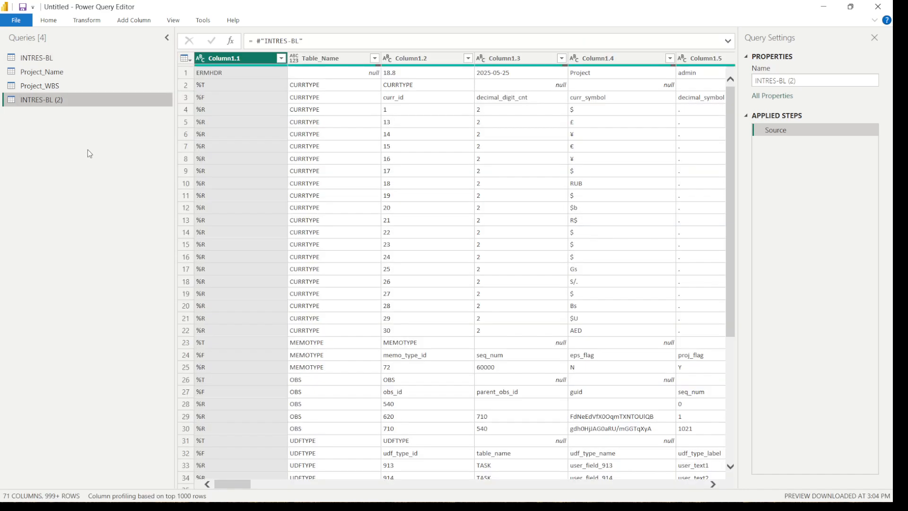
pyautogui.doubleClick(90, 100)
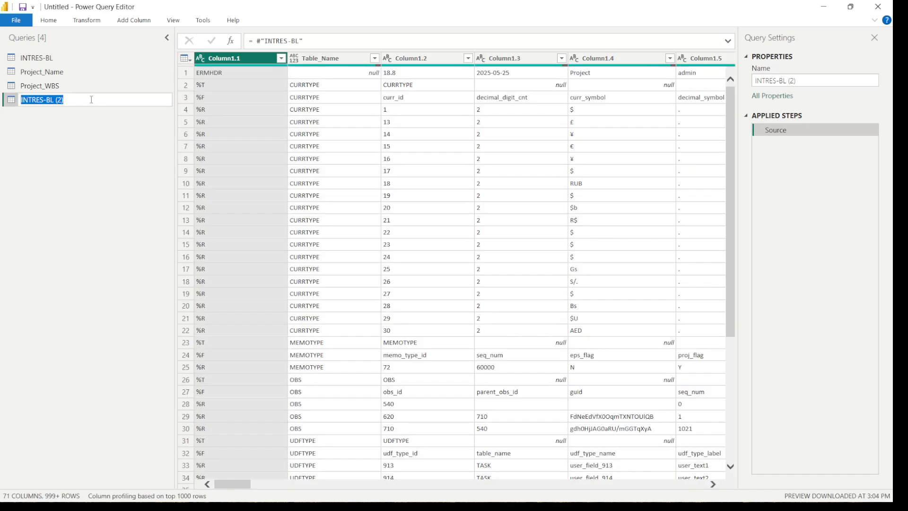
pyautogui.write('Activity_Code')
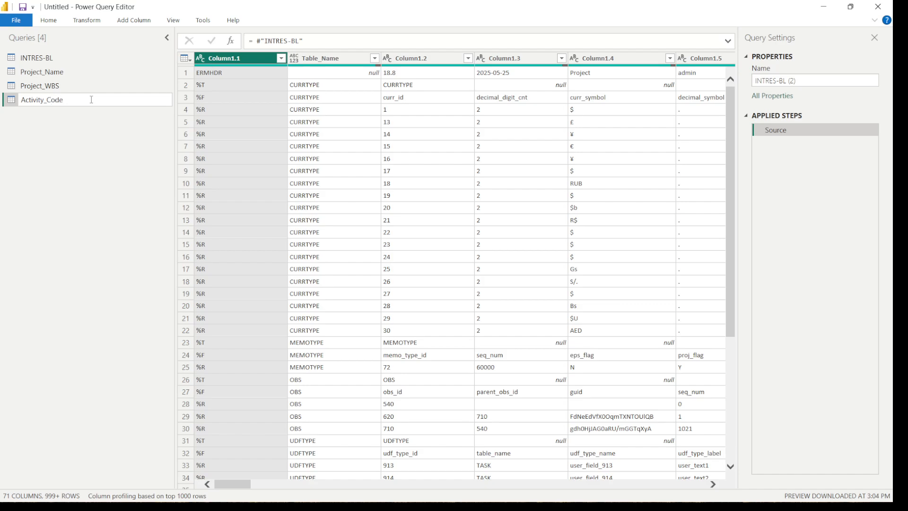
pyautogui.press('Return')
# Search the Table_Name filter values of Activity_Code for act and code, then clear the search
pyautogui.click(374, 57)
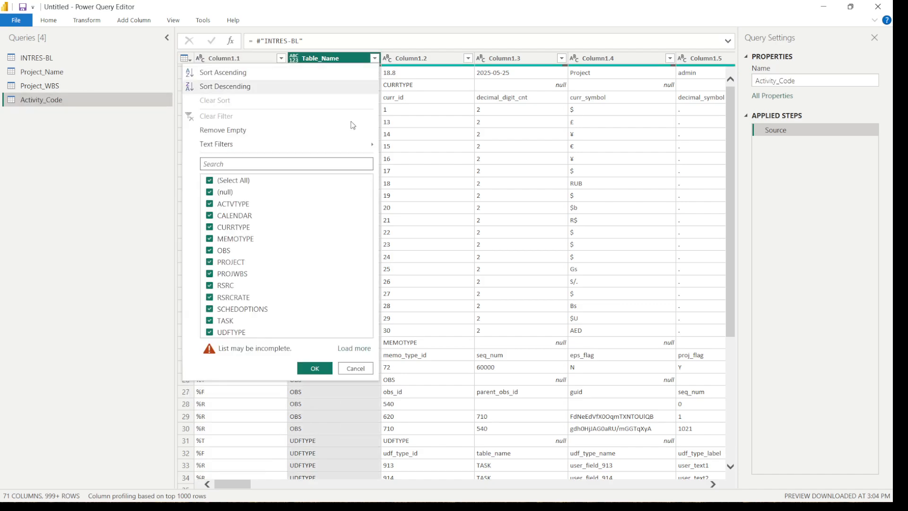
pyautogui.click(304, 166)
pyautogui.write('act')
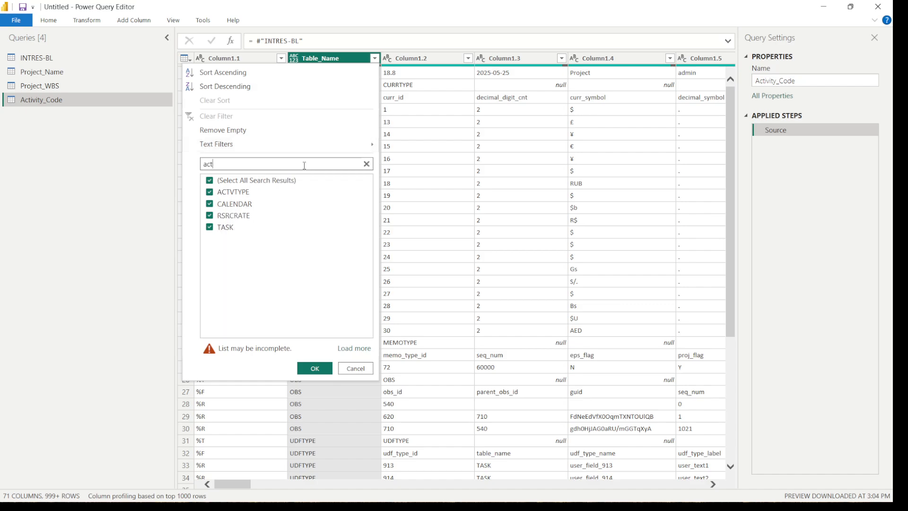
pyautogui.press('BackSpace')
pyautogui.write('code')
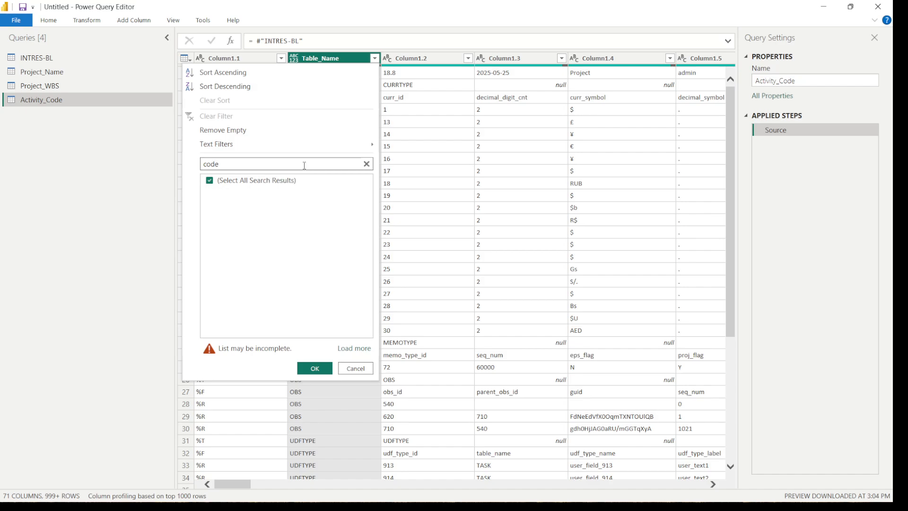
pyautogui.press('BackSpace')
pyautogui.press('BackSpace')
pyautogui.press('BackSpace')
pyautogui.write('ta')
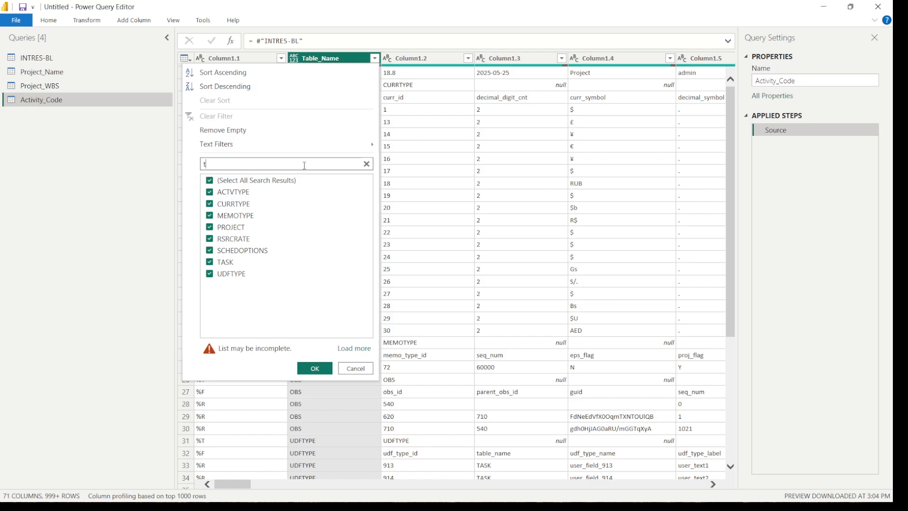
pyautogui.press('BackSpace')
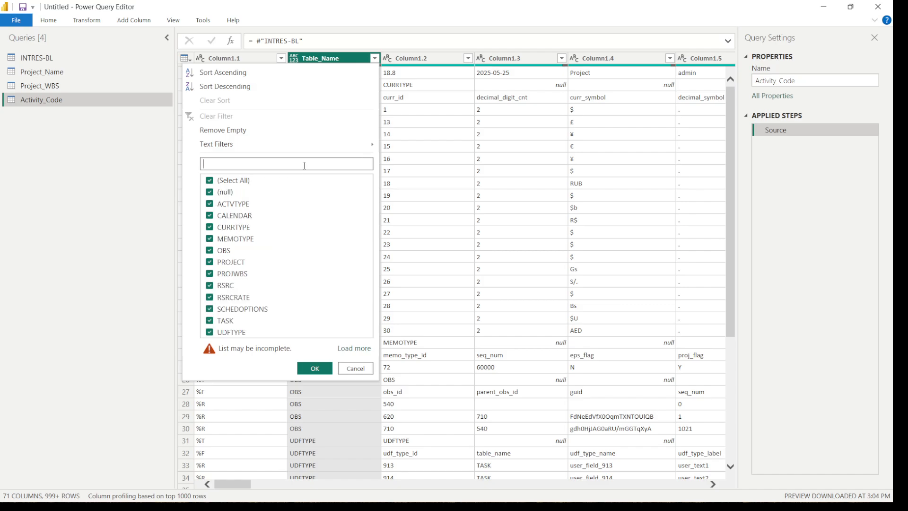
# Load the complete list of Table_Name values and filter the Activity_Code query to ACTVCODE only
pyautogui.click(211, 181)
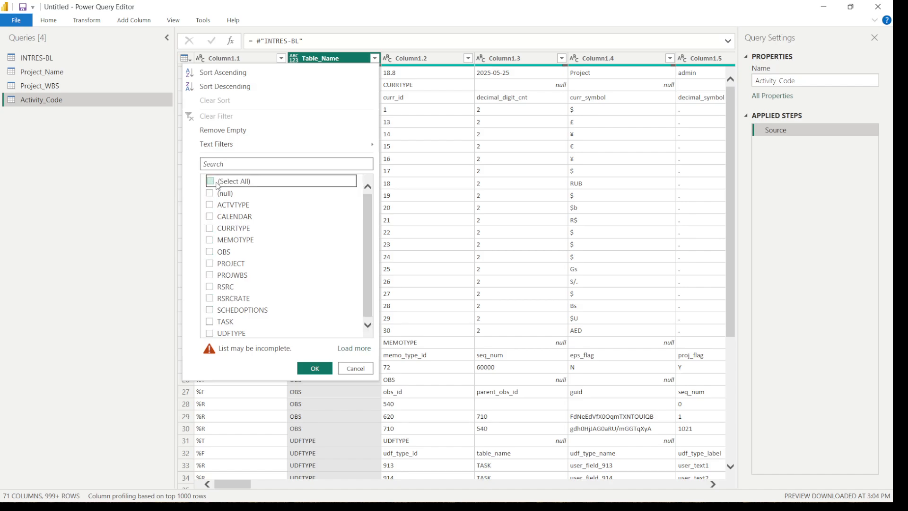
pyautogui.click(354, 348)
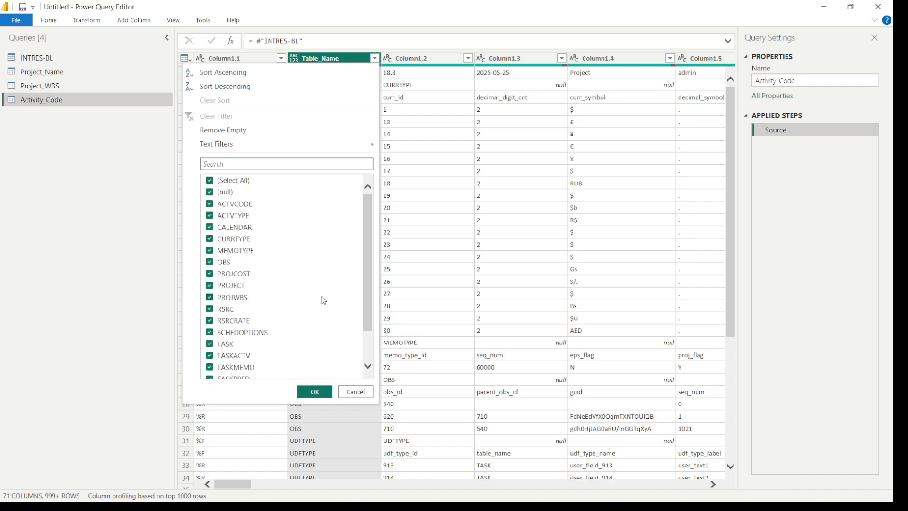
pyautogui.click(210, 181)
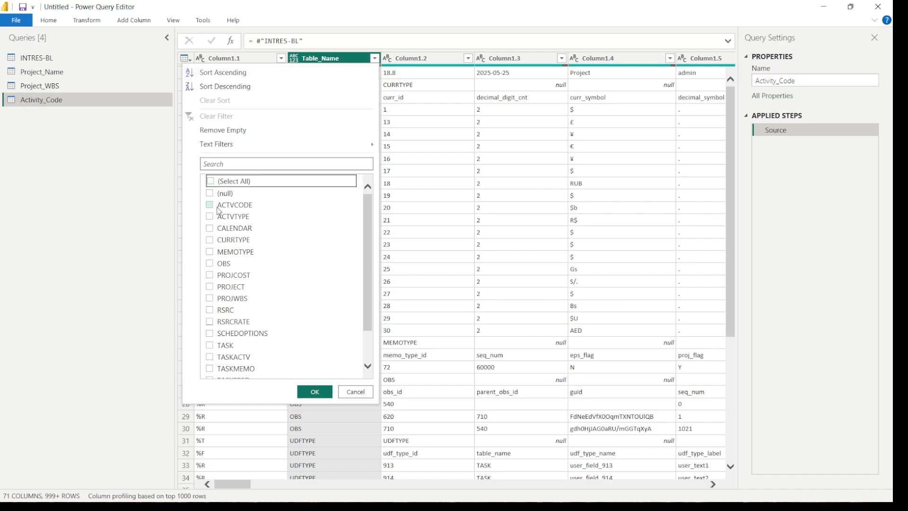
pyautogui.click(210, 205)
pyautogui.click(314, 391)
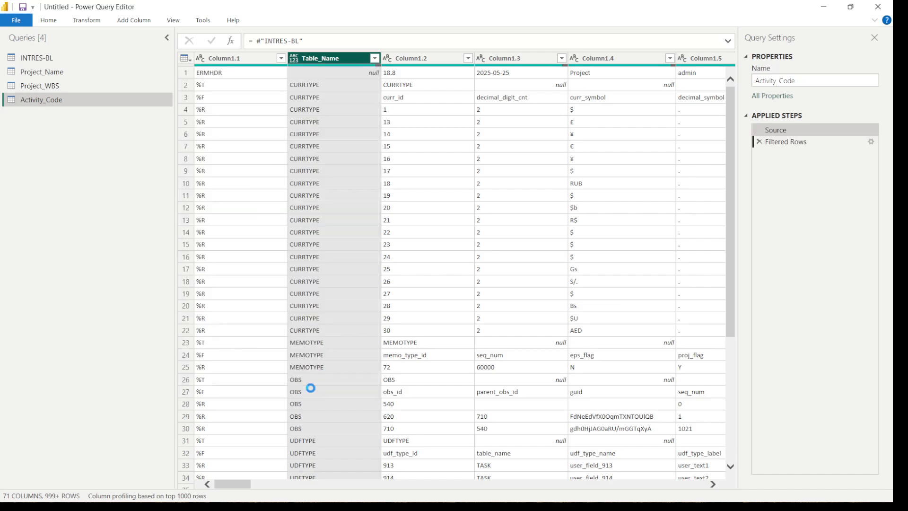
# Filter Column1.1 of the Activity_Code query to exclude the %T row, keeping %F and %R
pyautogui.click(281, 59)
pyautogui.click(116, 215)
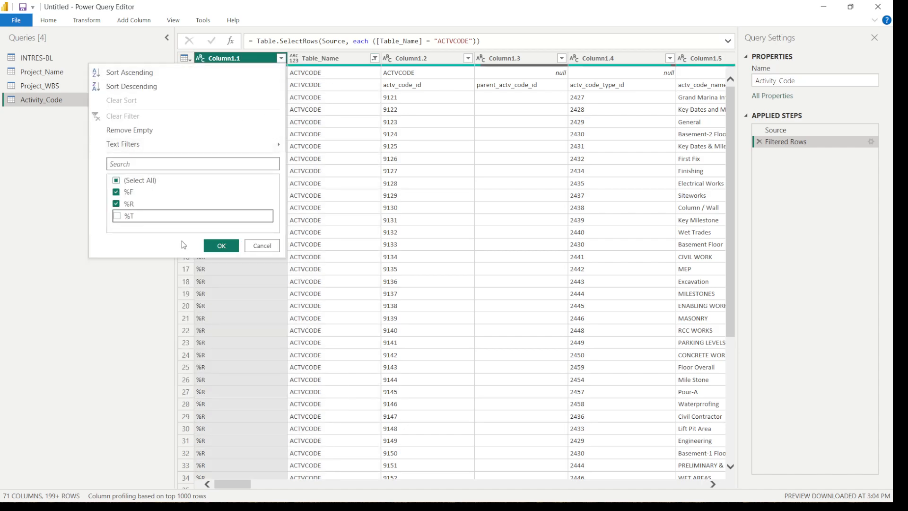
pyautogui.click(222, 245)
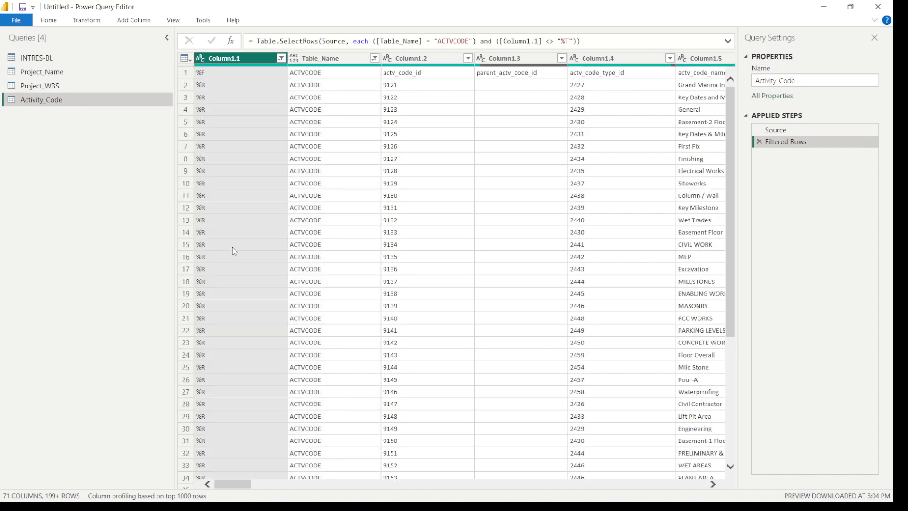
# Promote the first row of the Activity_Code query to column headers
pyautogui.click(52, 21)
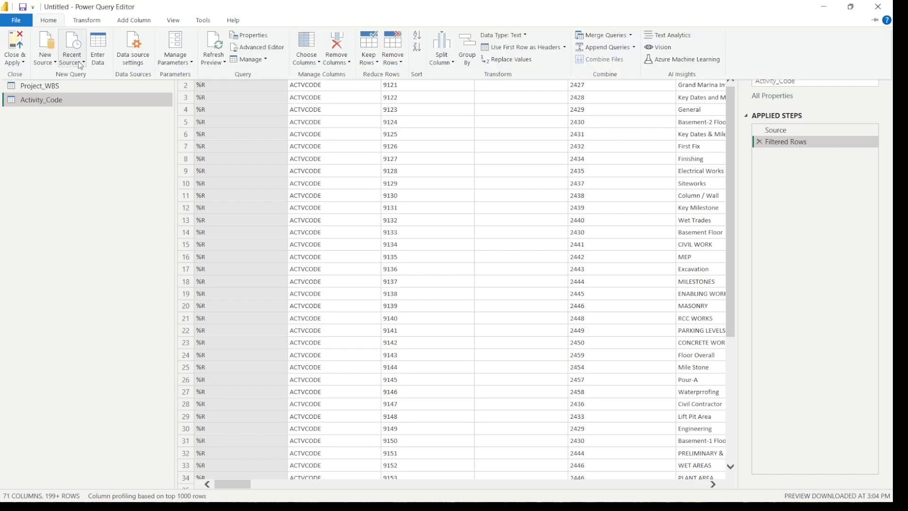
pyautogui.click(87, 20)
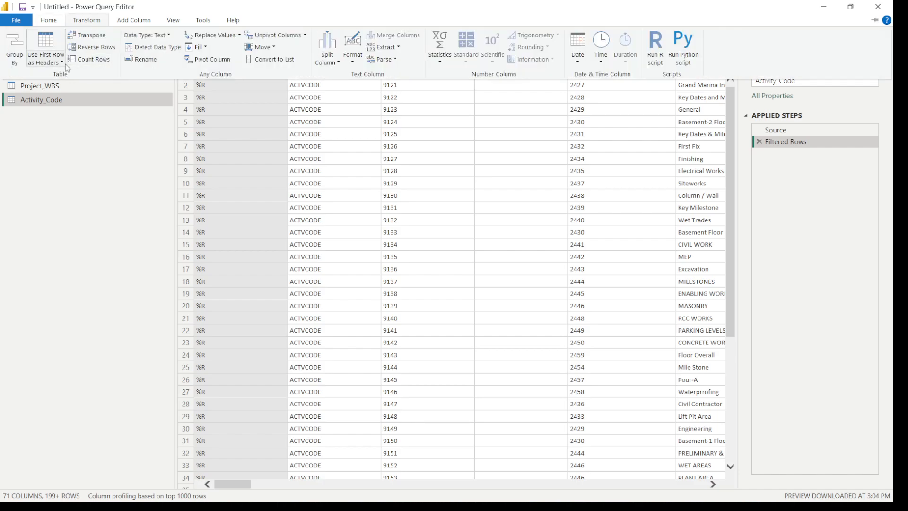
pyautogui.click(65, 64)
pyautogui.click(68, 75)
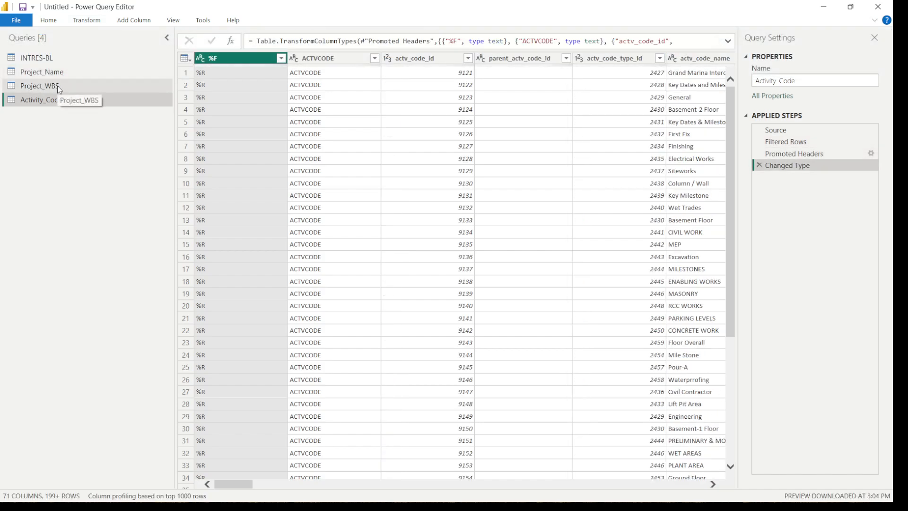
pyautogui.click(57, 86)
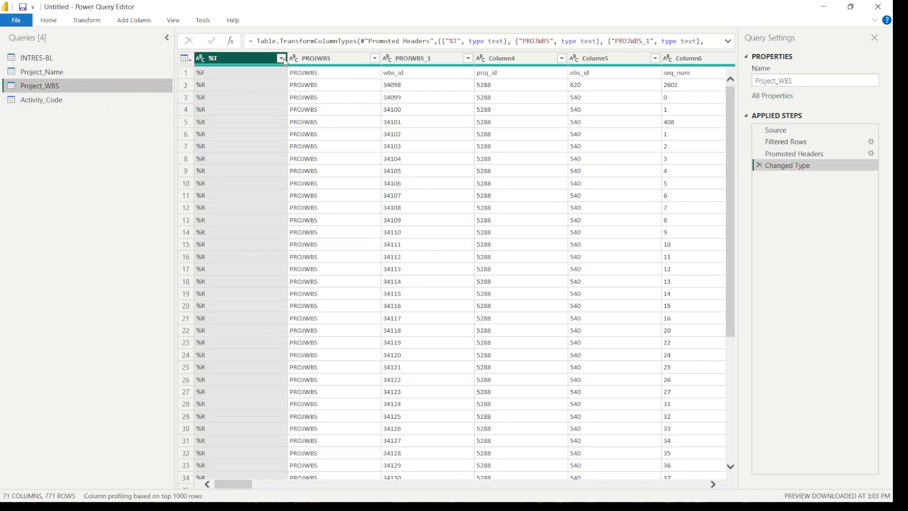
pyautogui.click(282, 59)
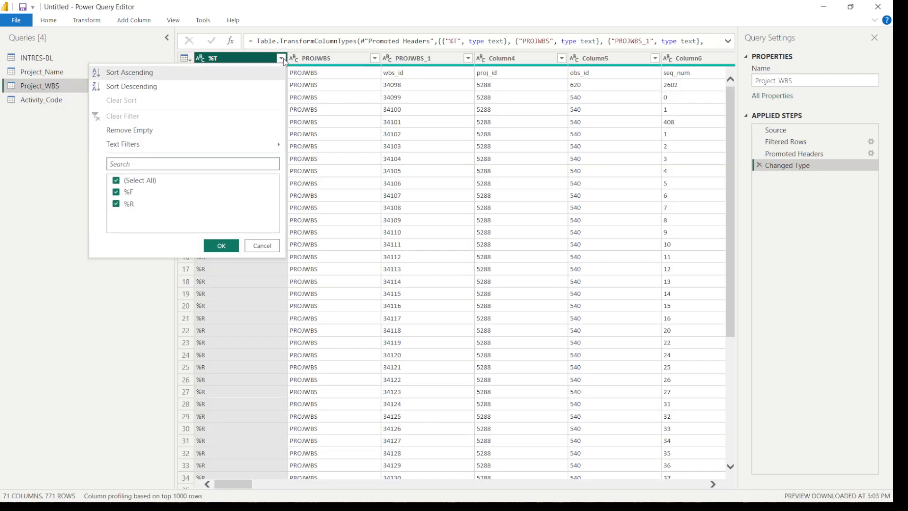
pyautogui.click(248, 246)
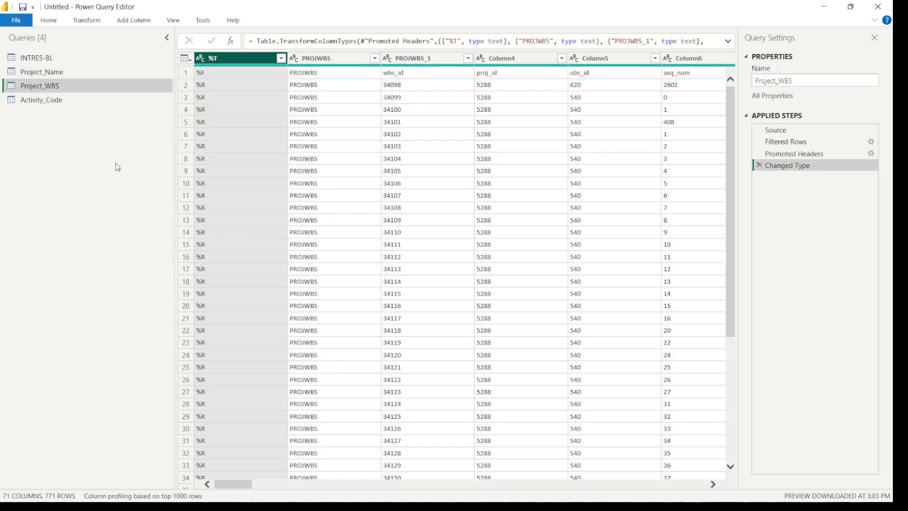
# Create a reference query from INTRES-BL and rename it Actvity_Inform
pyautogui.rightClick(51, 60)
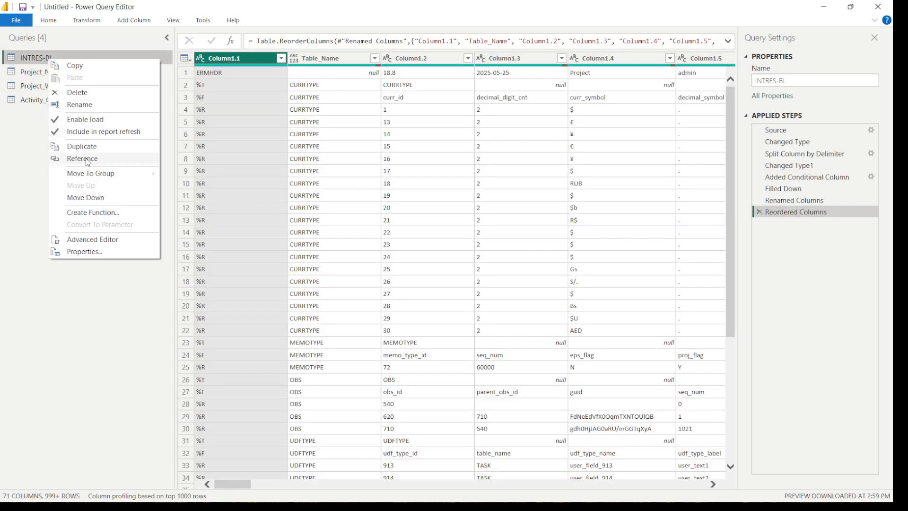
pyautogui.click(87, 159)
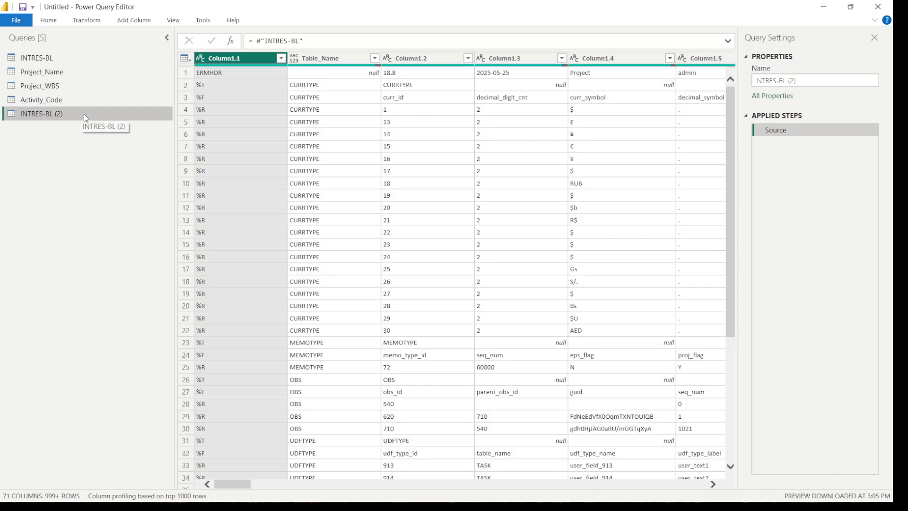
pyautogui.doubleClick(84, 114)
pyautogui.write('Actvity_Inform')
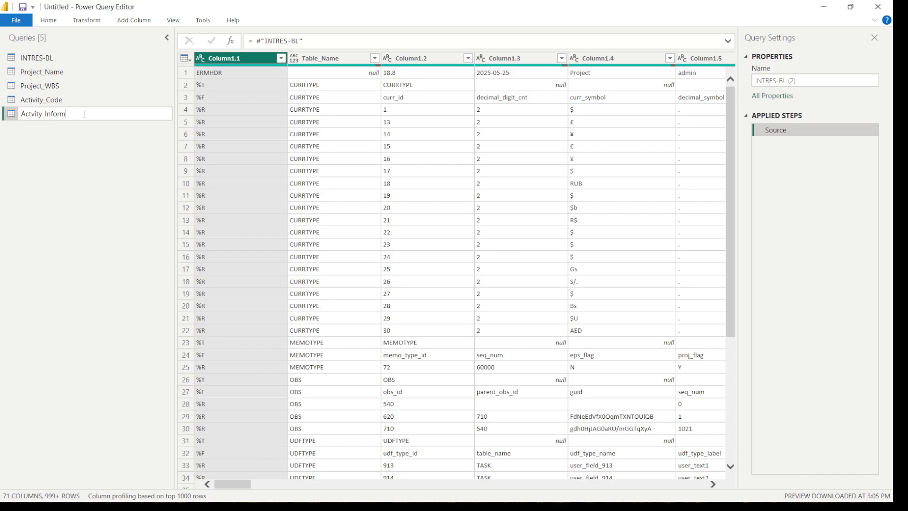
pyautogui.press('Return')
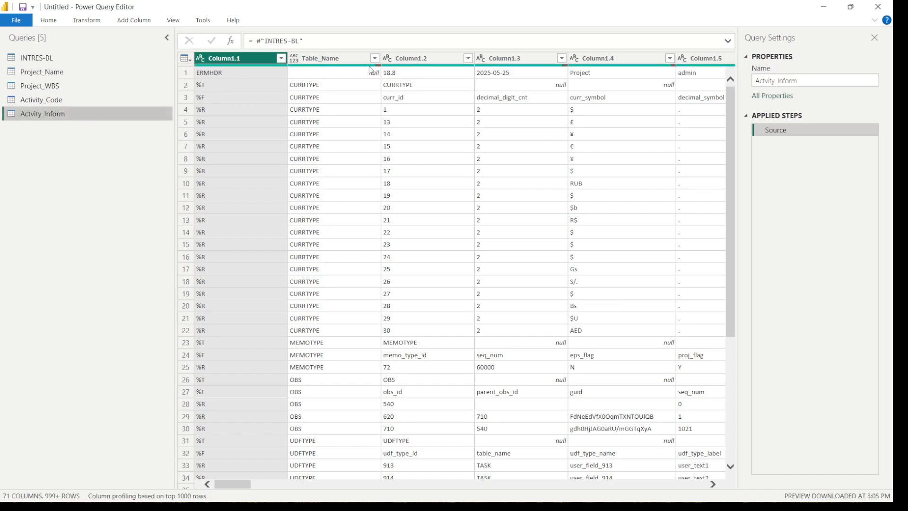
# Load the complete Table_Name value list, search it for tas, and filter the Actvity_Inform query to TASKACTV only
pyautogui.click(374, 58)
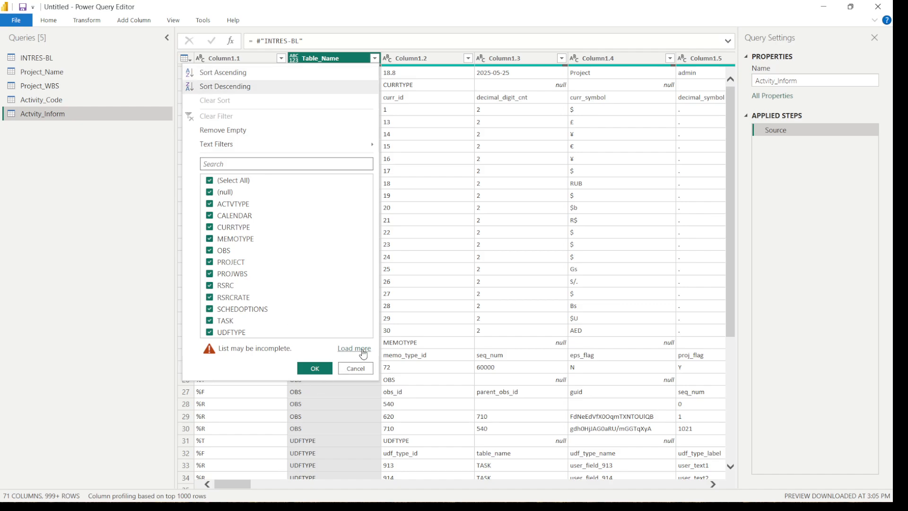
pyautogui.click(362, 350)
pyautogui.click(374, 58)
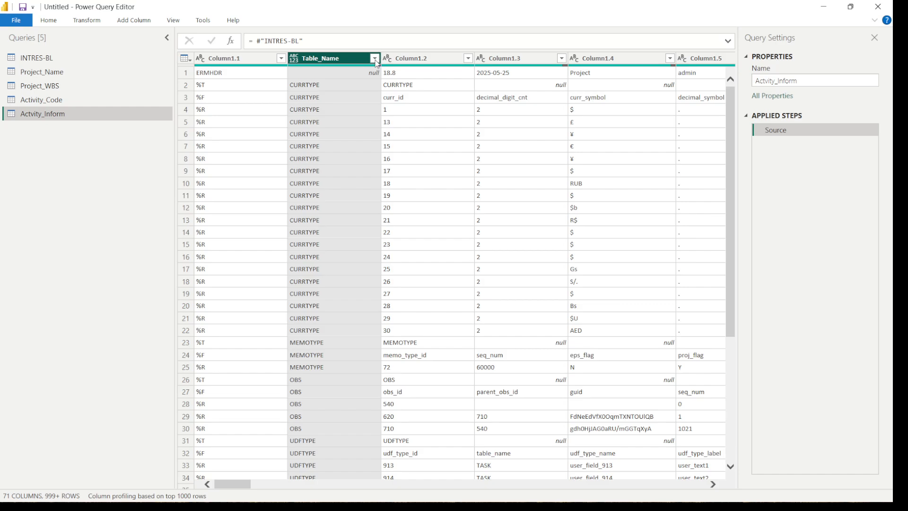
pyautogui.click(375, 58)
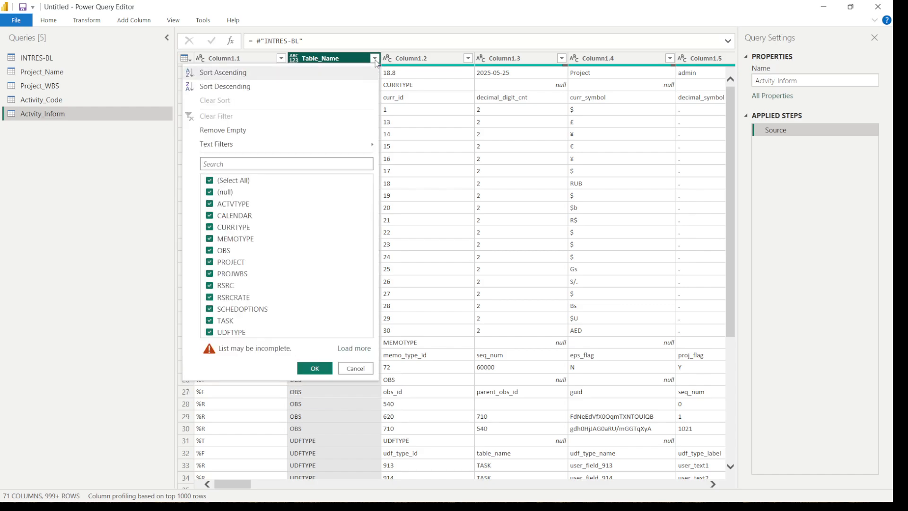
pyautogui.click(353, 350)
pyautogui.click(254, 164)
pyautogui.write('tas')
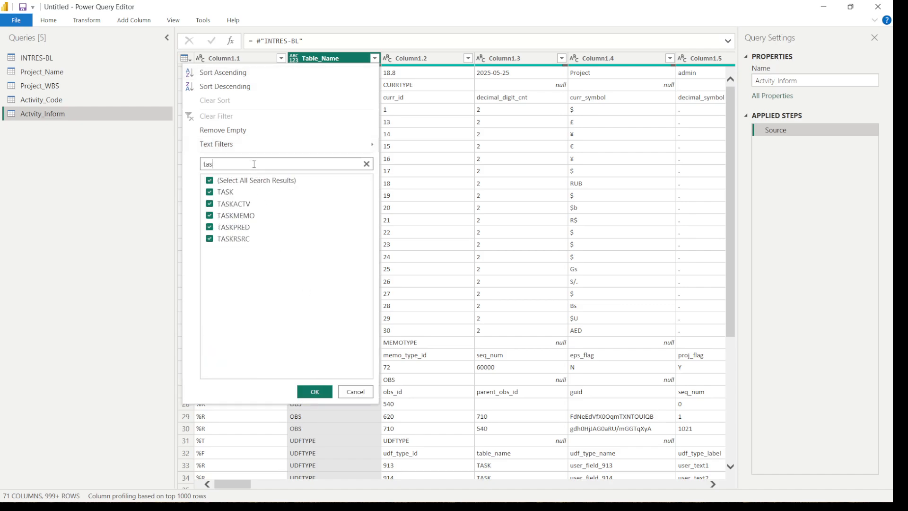
pyautogui.click(209, 181)
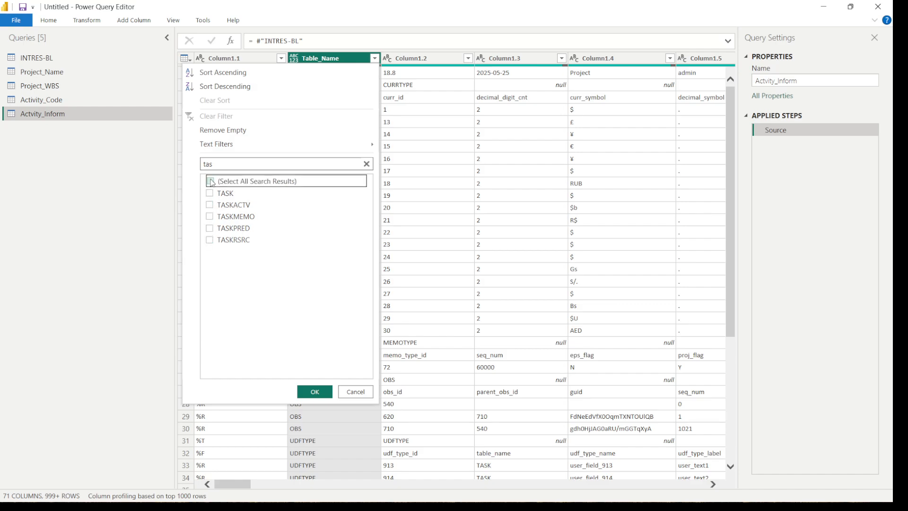
pyautogui.click(210, 205)
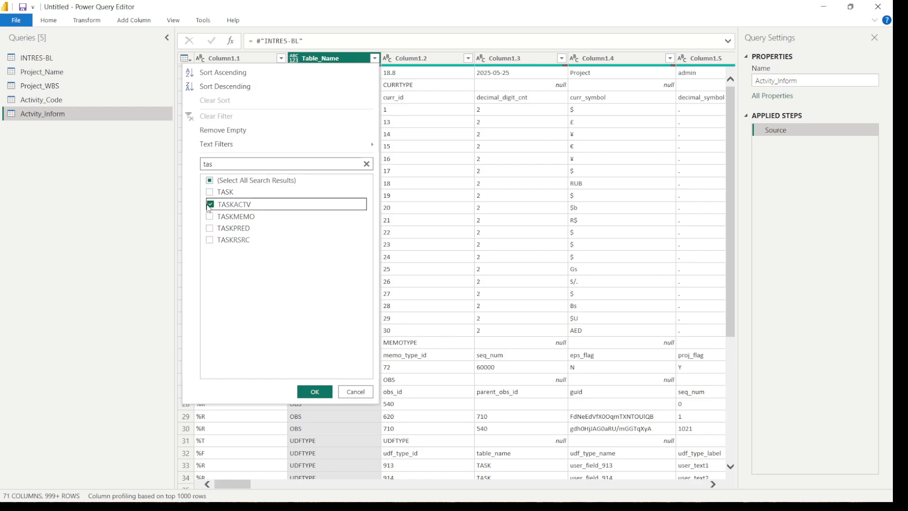
pyautogui.click(314, 391)
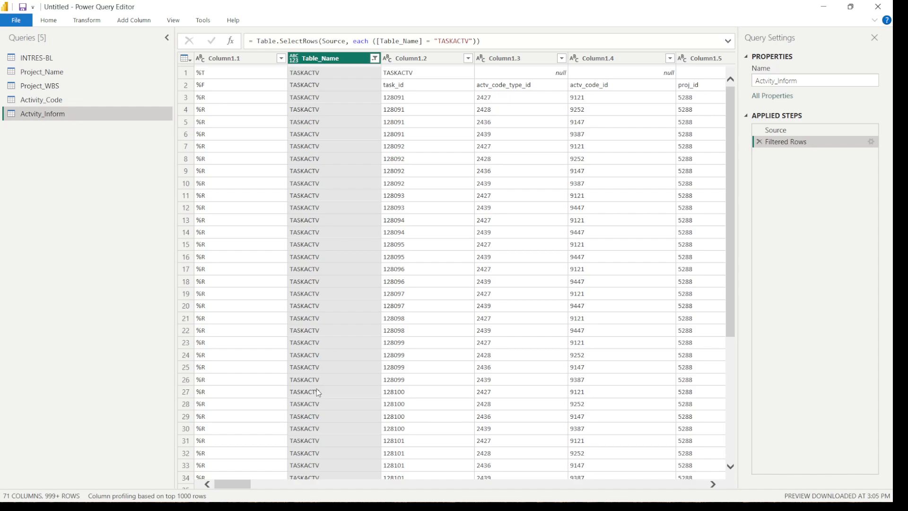
# Change the Table_Name filter of Actvity_Inform so that only TASK rows are kept
pyautogui.moveTo(226, 484)
pyautogui.mouseDown()
pyautogui.moveTo(424, 498)
pyautogui.moveTo(259, 498)
pyautogui.moveTo(251, 484)
pyautogui.moveTo(228, 484)
pyautogui.mouseUp()
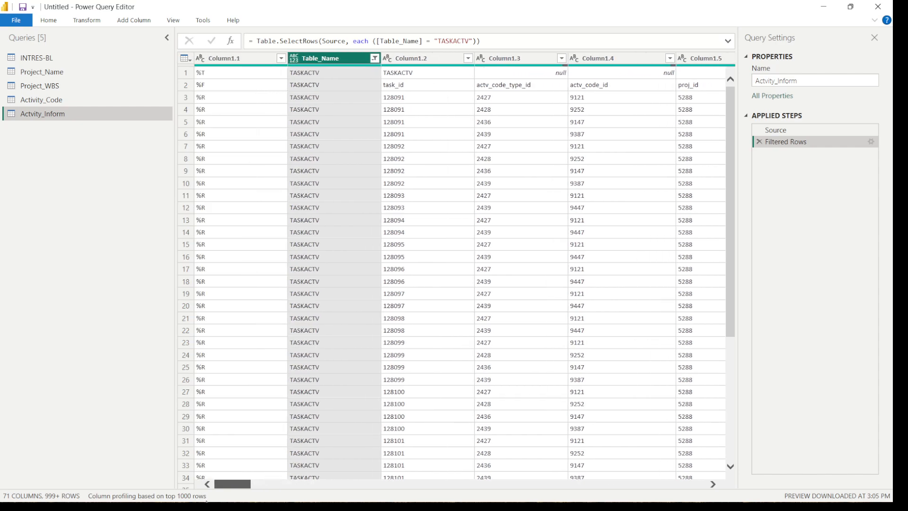
pyautogui.click(375, 57)
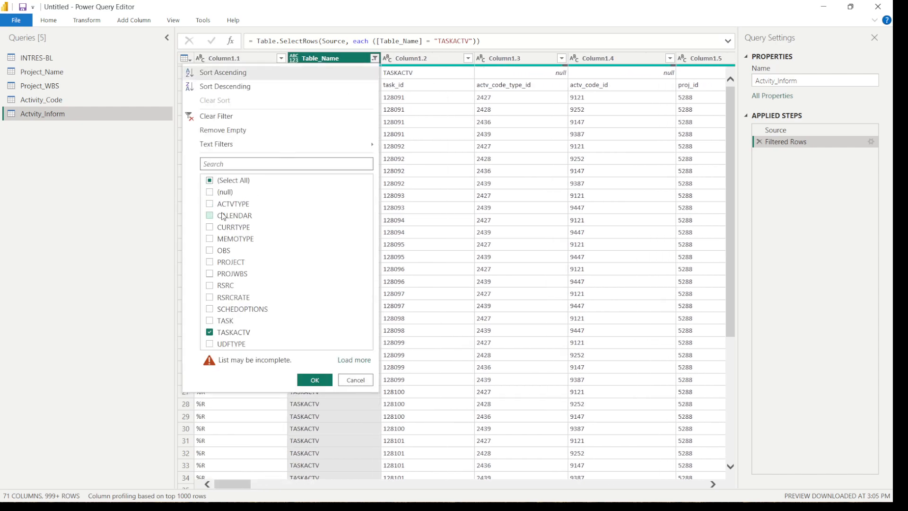
pyautogui.click(211, 322)
pyautogui.click(209, 333)
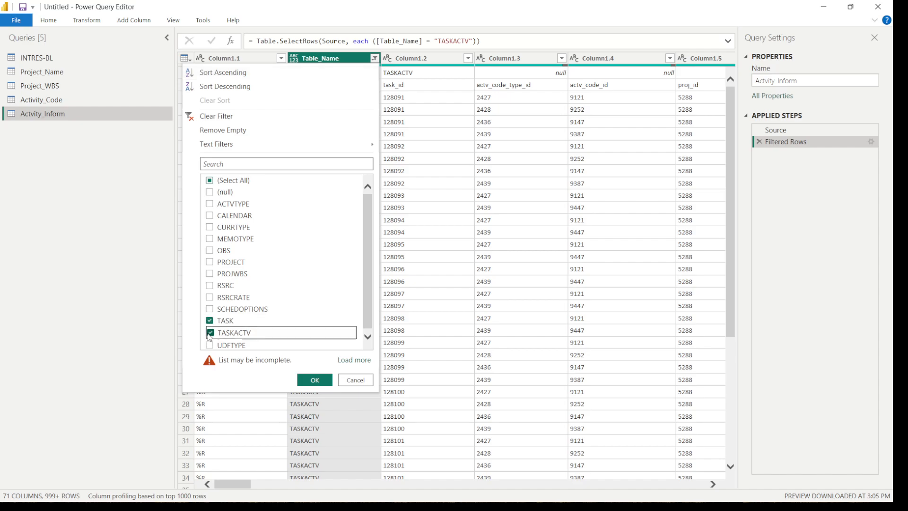
pyautogui.click(314, 380)
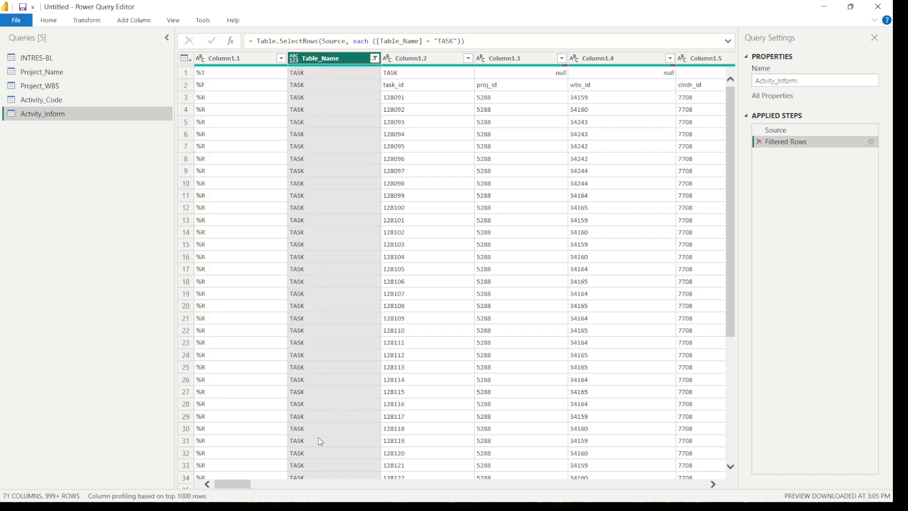
# Examine the TASK fields across the columns, from proj_id through status, task code, name, duration and dates to location_id
pyautogui.moveTo(242, 484); pyautogui.dragTo(223, 484)
pyautogui.click(497, 91)
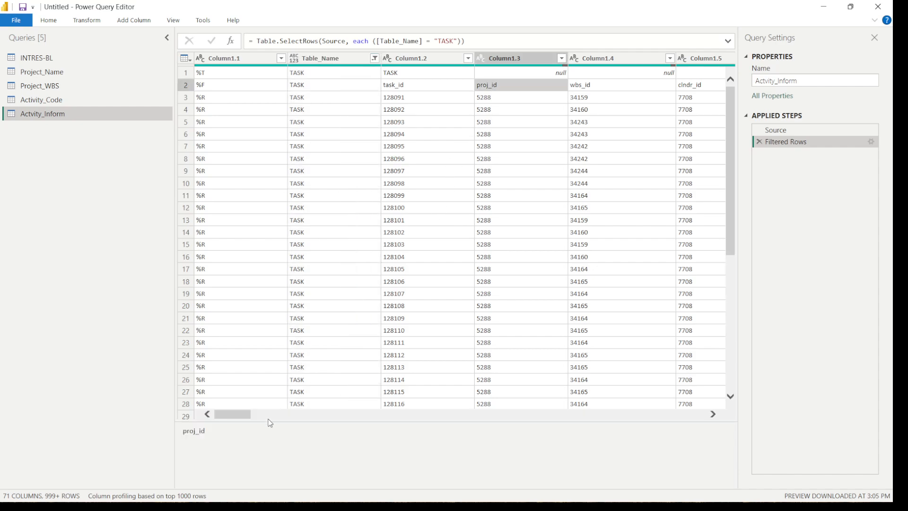
pyautogui.moveTo(241, 416); pyautogui.dragTo(322, 416)
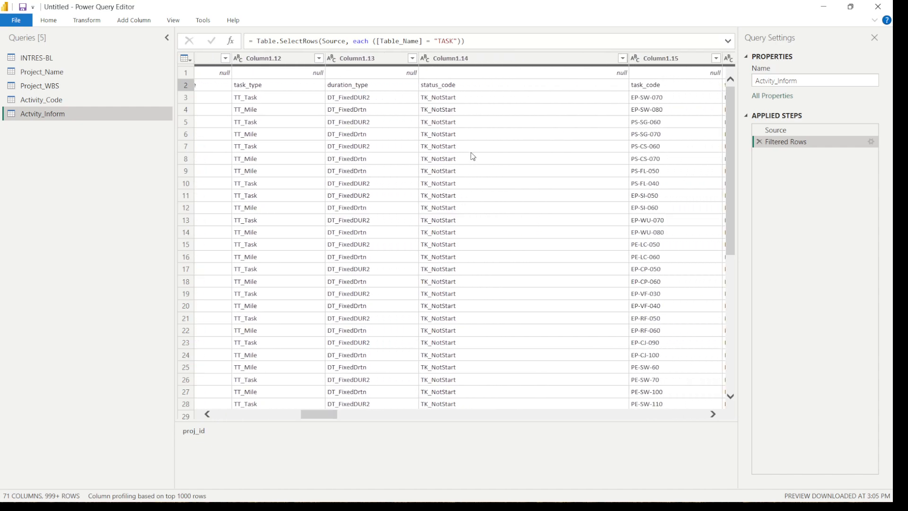
pyautogui.click(436, 298)
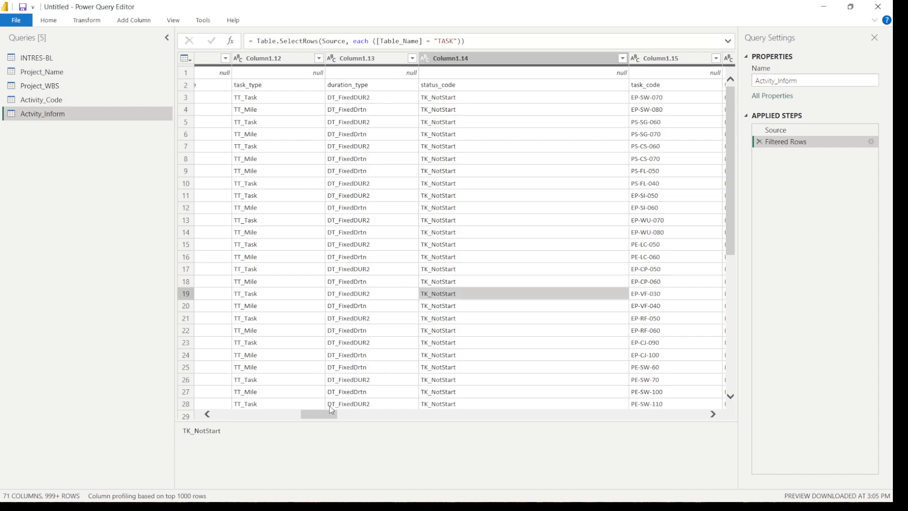
pyautogui.moveTo(324, 419); pyautogui.dragTo(342, 416)
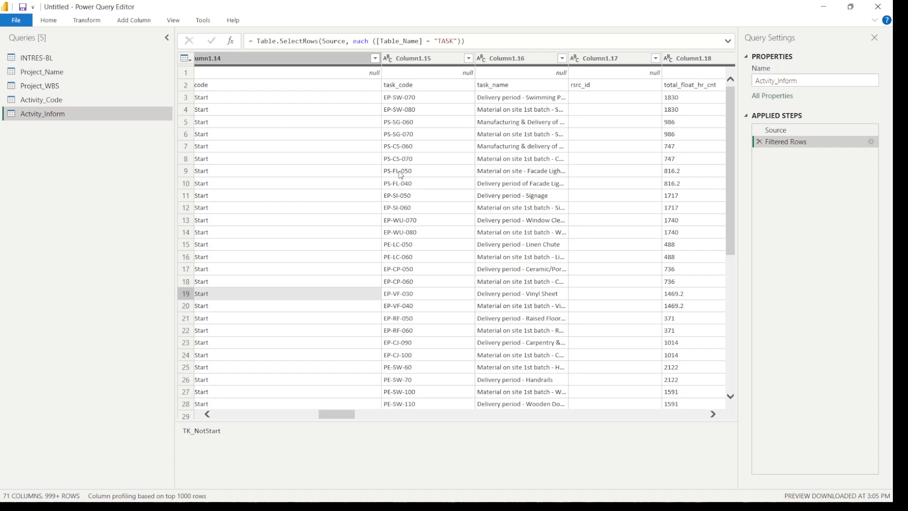
pyautogui.click(500, 92)
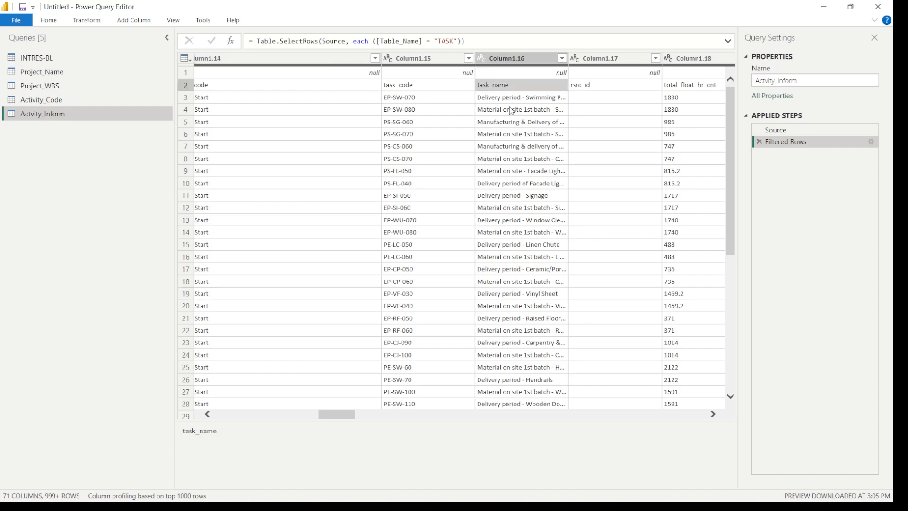
pyautogui.moveTo(343, 412); pyautogui.dragTo(397, 418)
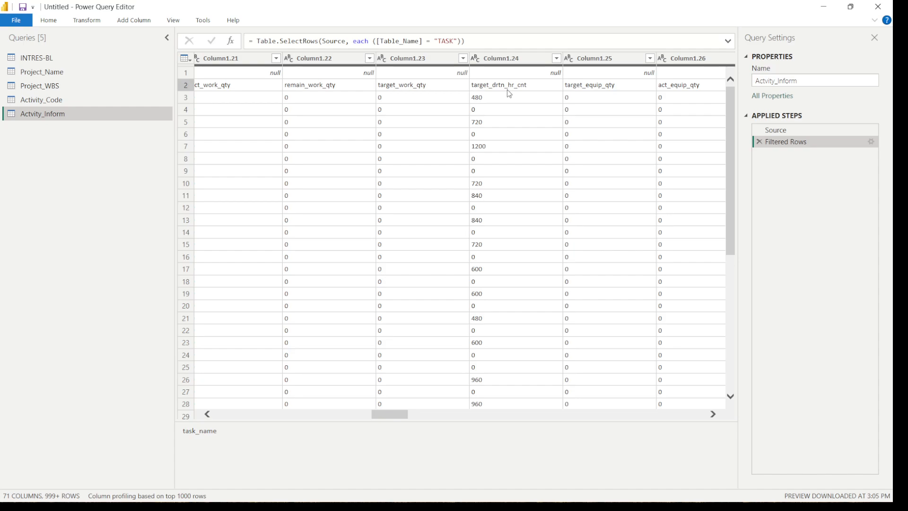
pyautogui.moveTo(389, 414); pyautogui.dragTo(436, 417)
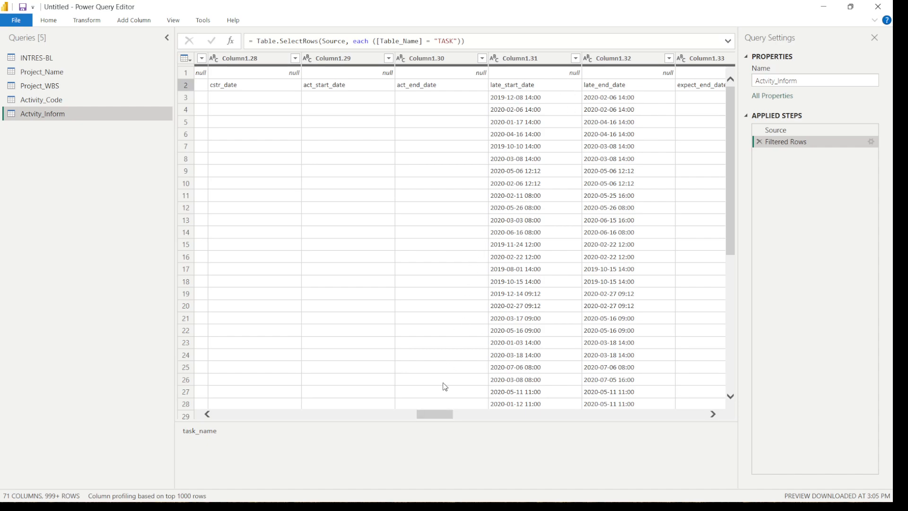
pyautogui.moveTo(434, 415); pyautogui.dragTo(463, 417)
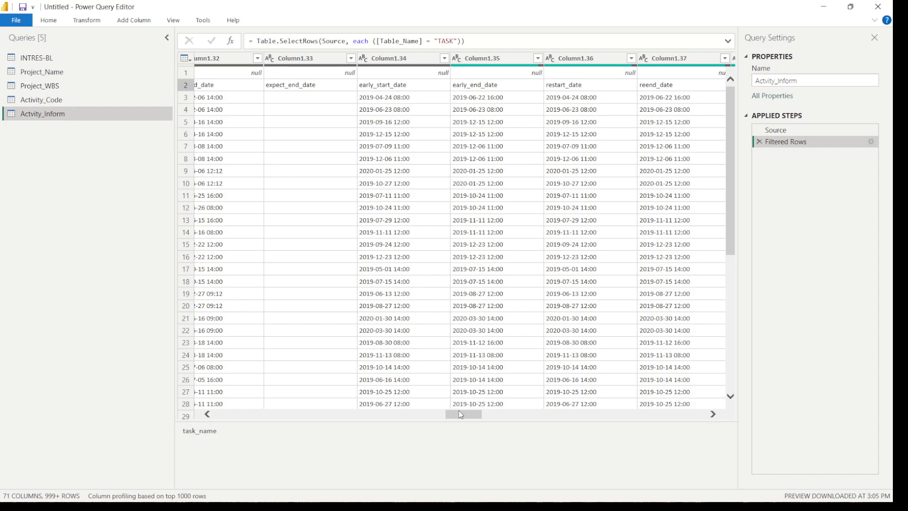
pyautogui.moveTo(461, 414); pyautogui.dragTo(519, 420)
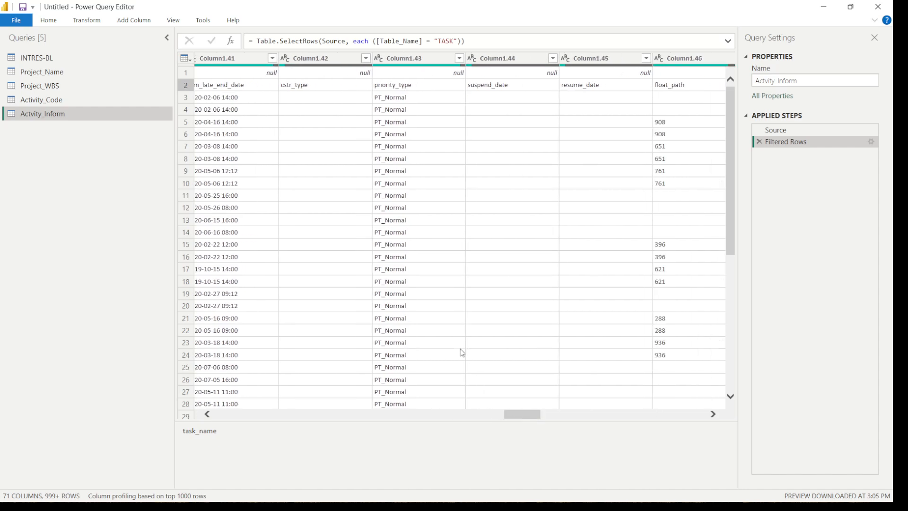
pyautogui.click(440, 245)
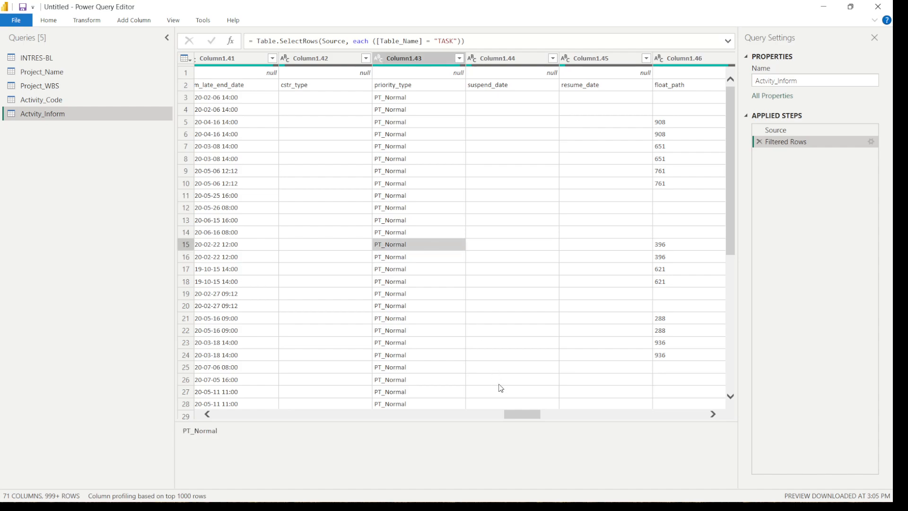
pyautogui.moveTo(511, 411); pyautogui.dragTo(523, 418)
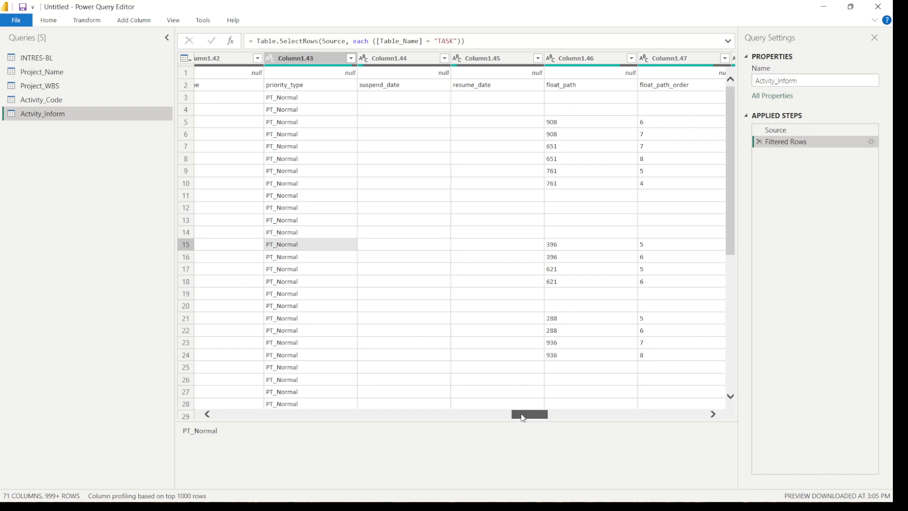
pyautogui.moveTo(523, 417); pyautogui.dragTo(642, 421)
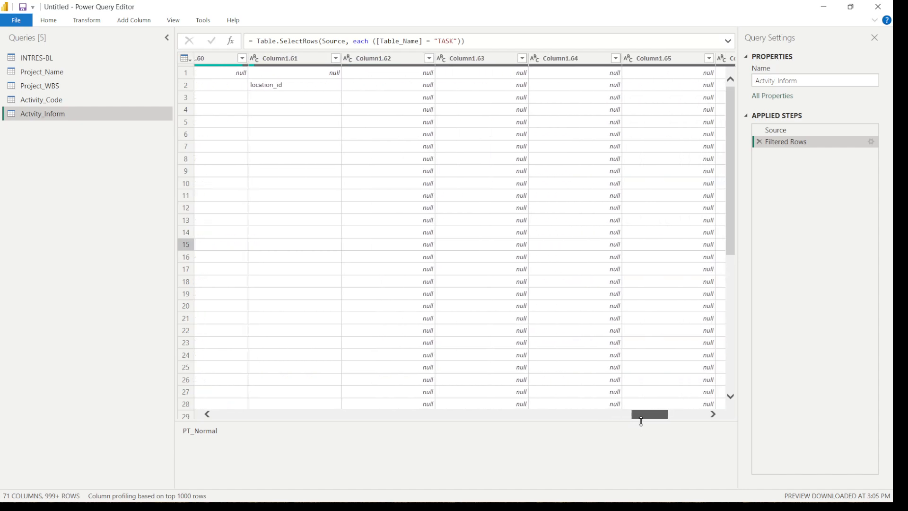
# Check the complete list of values in Column1.62 and leave all of them included
pyautogui.click(429, 58)
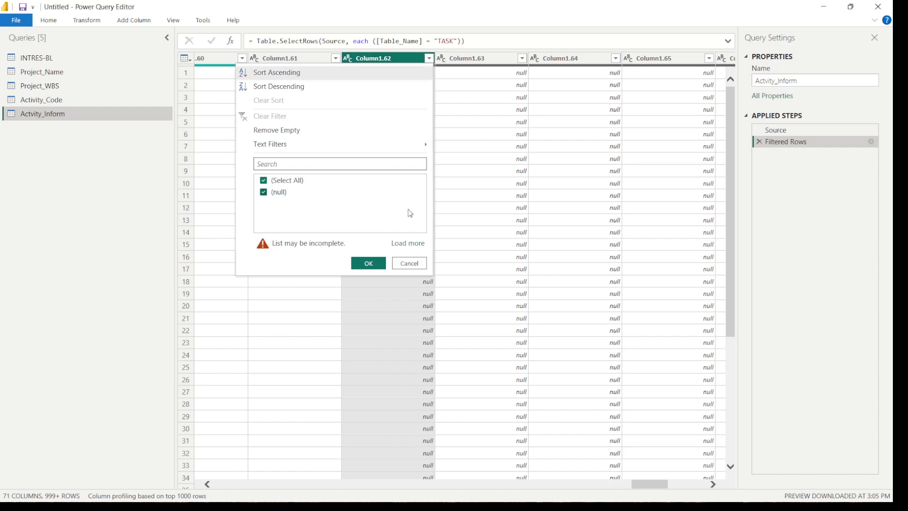
pyautogui.click(408, 243)
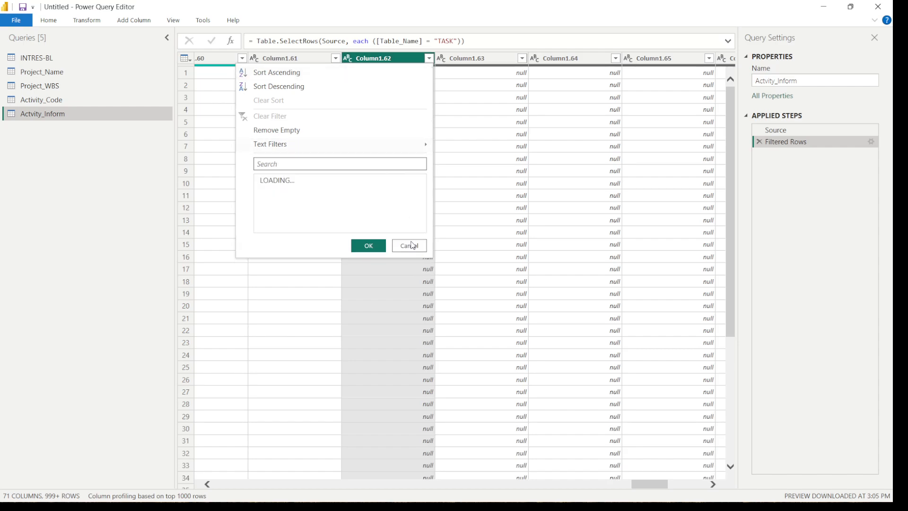
pyautogui.click(368, 246)
# Filter Column1.1 of the Actvity_Inform query to exclude the %T row, keeping %F and %R
pyautogui.moveTo(643, 481); pyautogui.dragTo(228, 482)
pyautogui.click(281, 57)
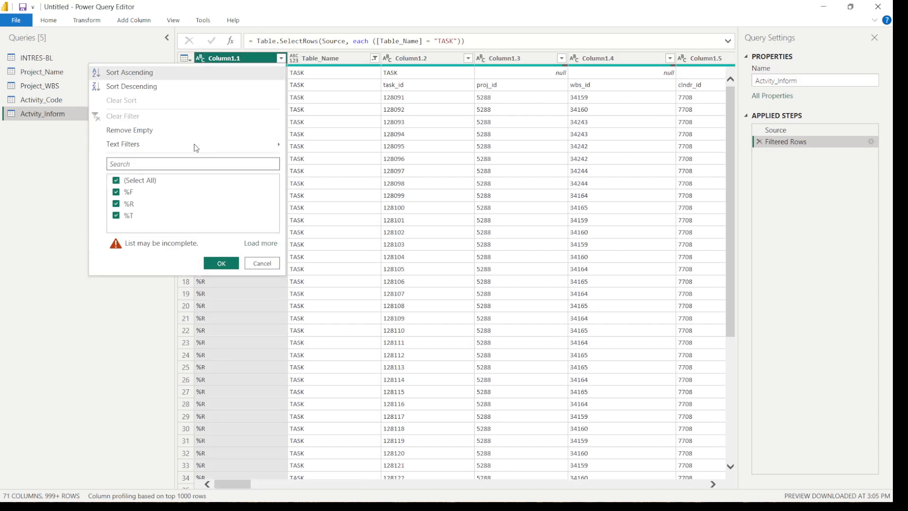
pyautogui.click(264, 246)
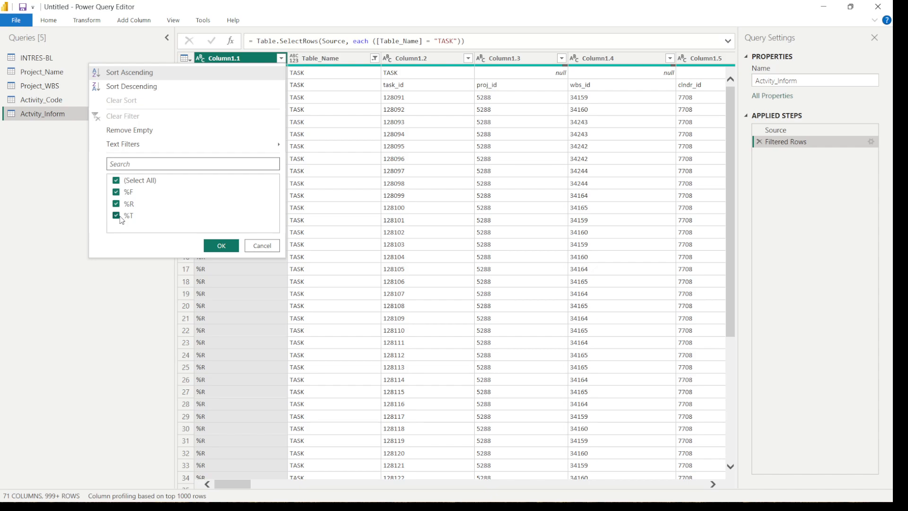
pyautogui.click(118, 217)
pyautogui.click(221, 246)
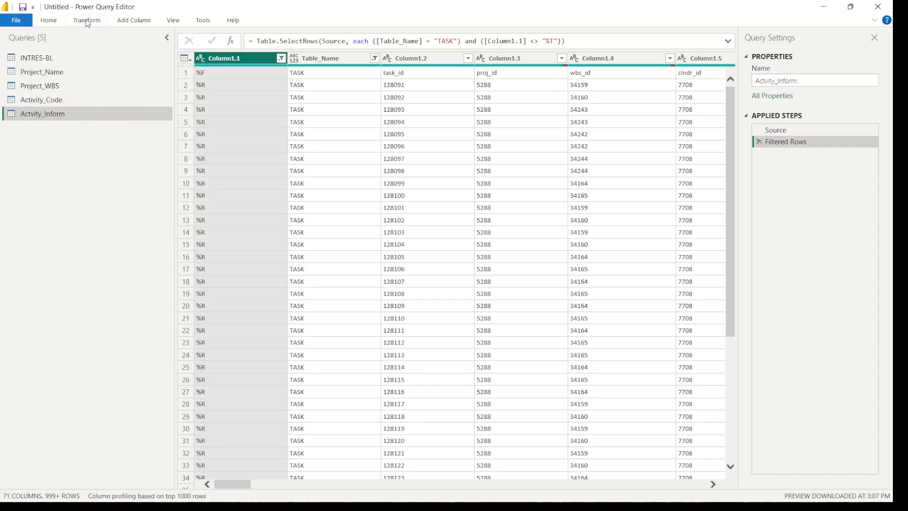
# Promote the first row of the Actvity_Inform query to column headers
pyautogui.click(87, 21)
pyautogui.click(63, 63)
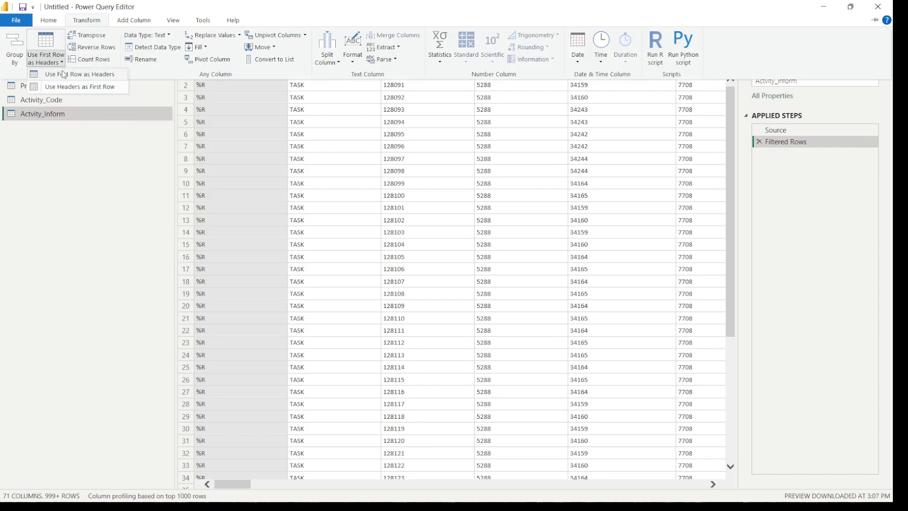
pyautogui.click(63, 72)
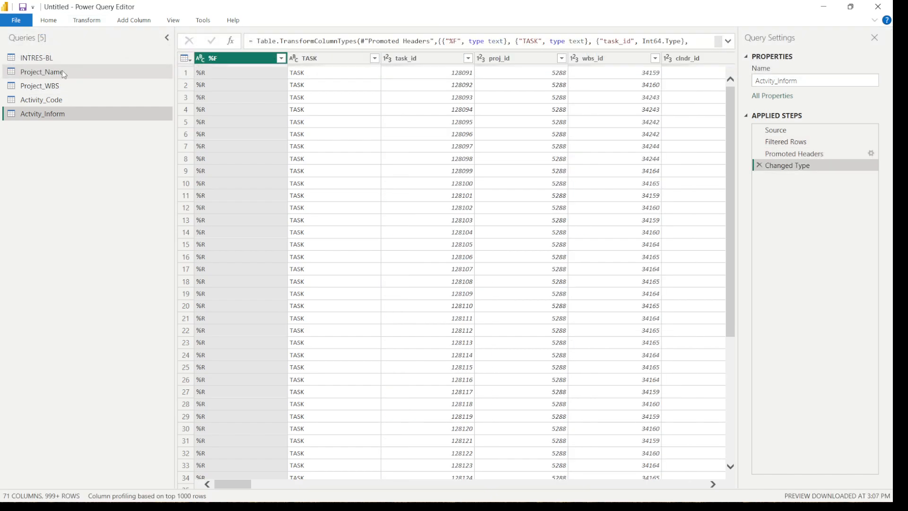
pyautogui.moveTo(712, 484); pyautogui.dragTo(715, 493)
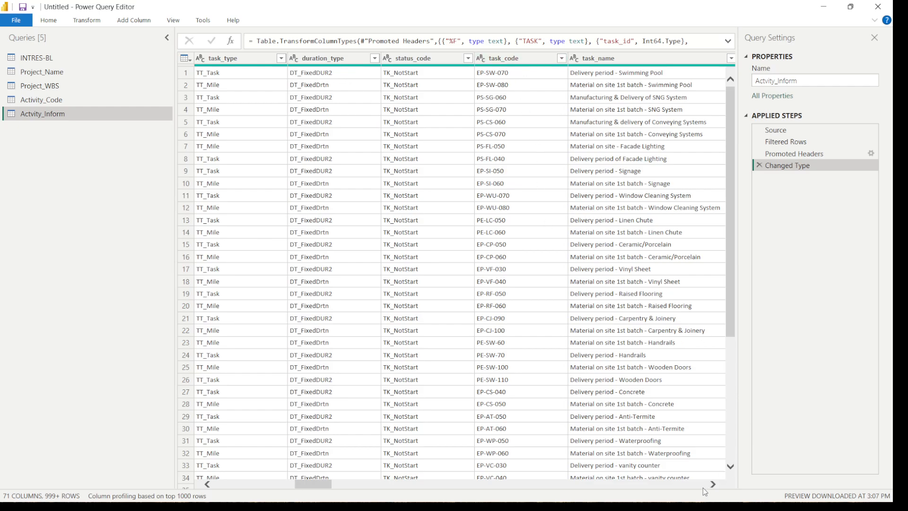
# Convert the late_start_date and late_end_date columns of Actvity_Inform to the Date type, adding the conversion as a new step
pyautogui.moveTo(713, 485); pyautogui.dragTo(717, 487)
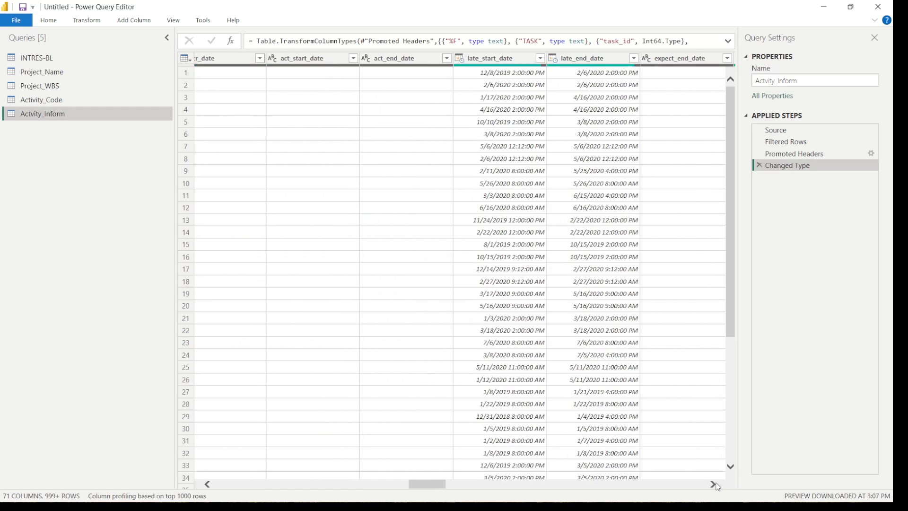
pyautogui.click(498, 77)
pyautogui.click(464, 62)
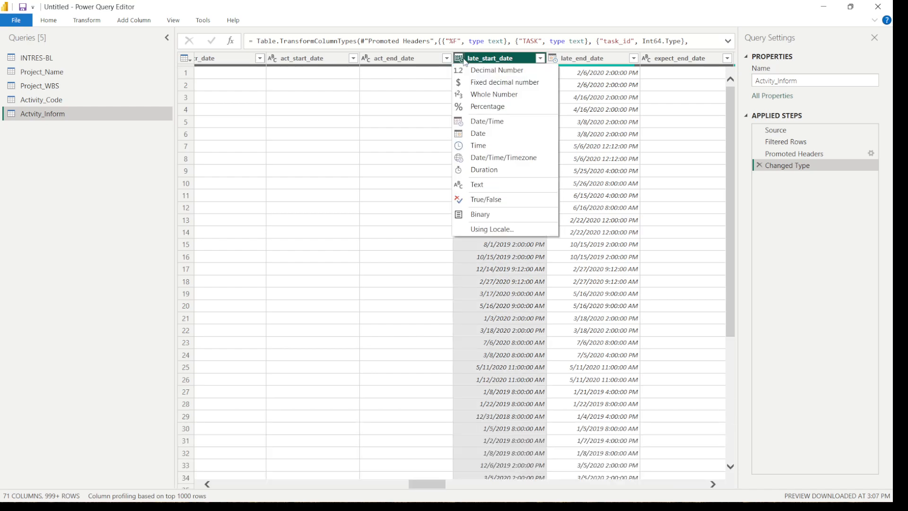
pyautogui.click(473, 135)
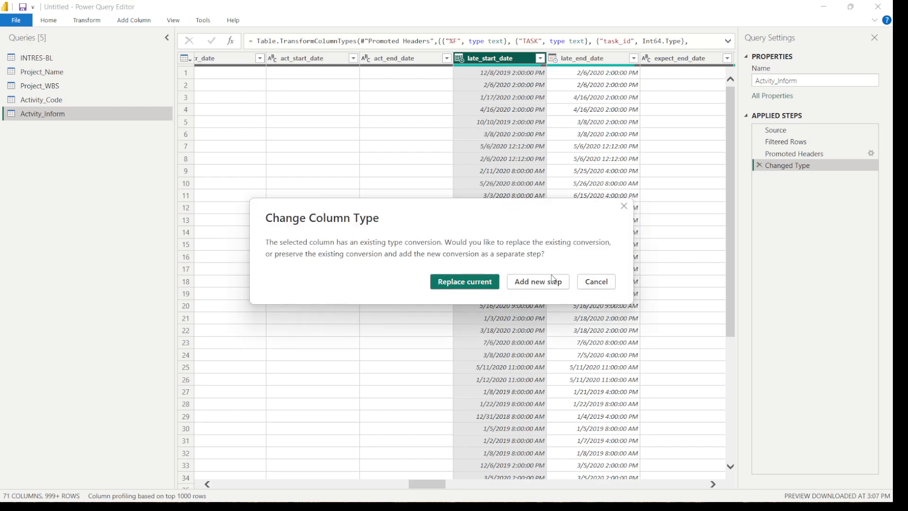
pyautogui.click(553, 284)
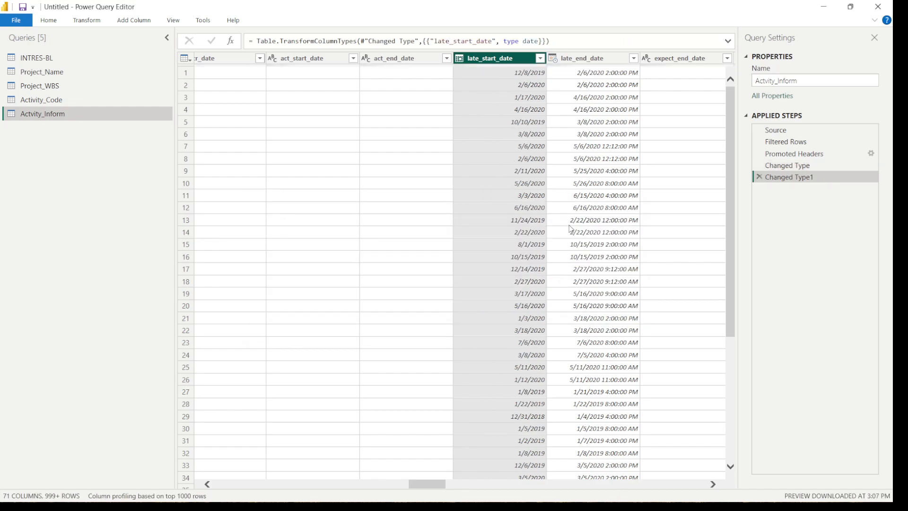
pyautogui.click(553, 58)
pyautogui.click(562, 134)
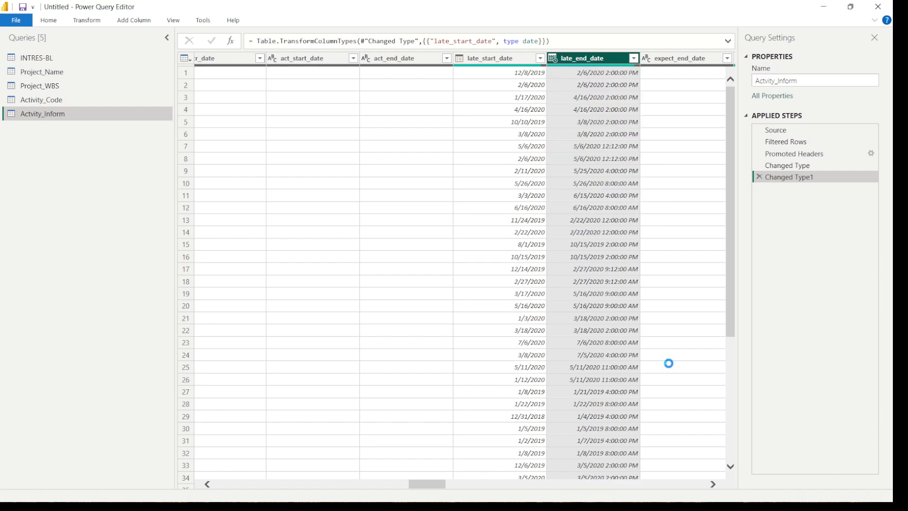
# Convert the early_start_date and early_end_date columns of Actvity_Inform to the Date type
pyautogui.click(713, 483)
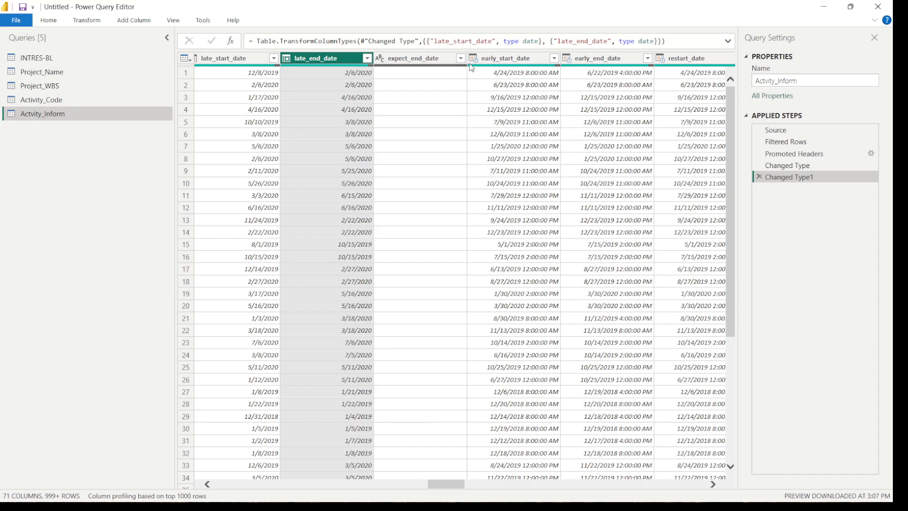
pyautogui.click(473, 57)
pyautogui.click(484, 131)
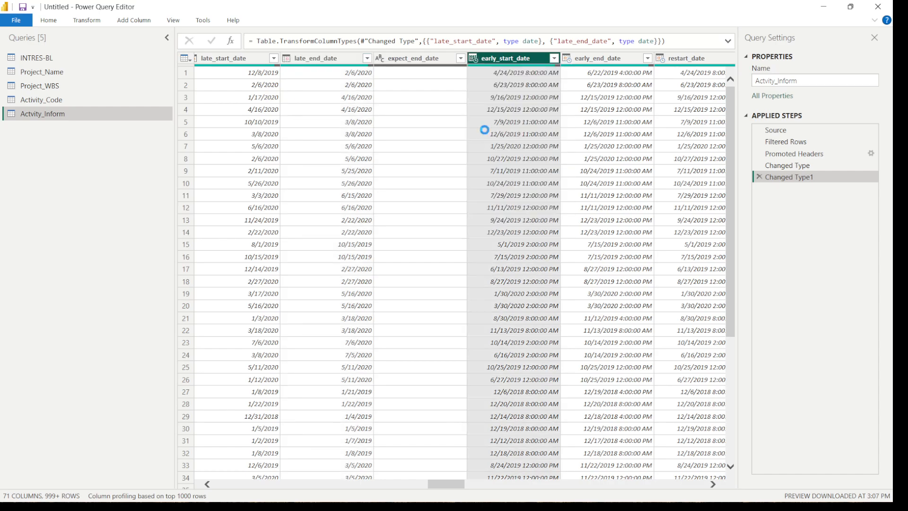
pyautogui.click(568, 58)
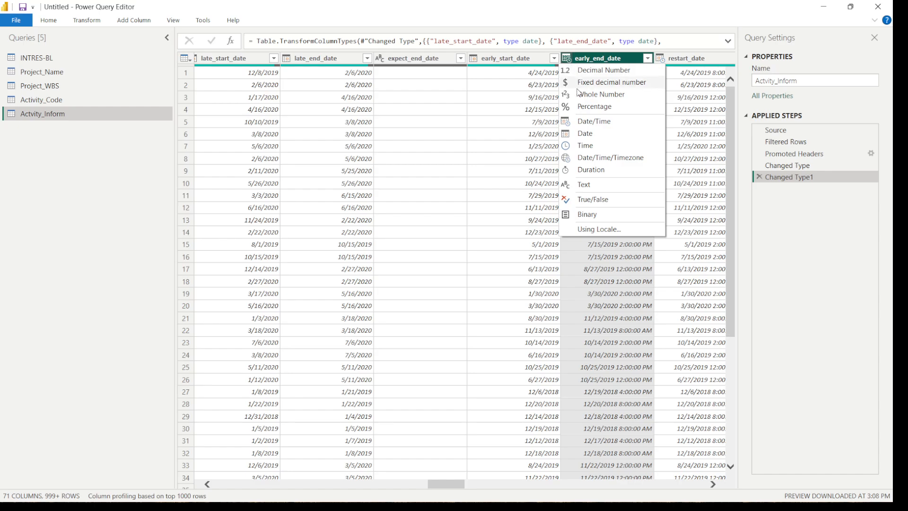
pyautogui.click(594, 135)
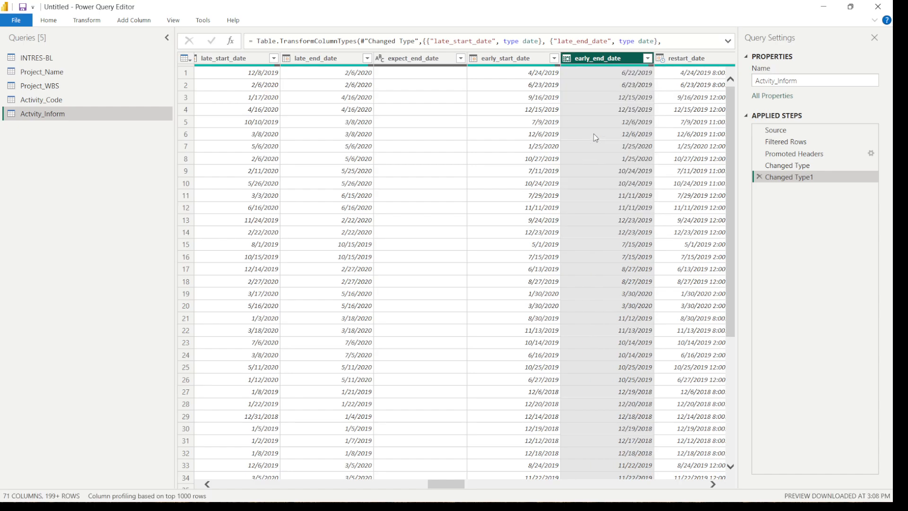
# Check the complete list of early_end_date values in the column filter without applying a filter
pyautogui.click(648, 58)
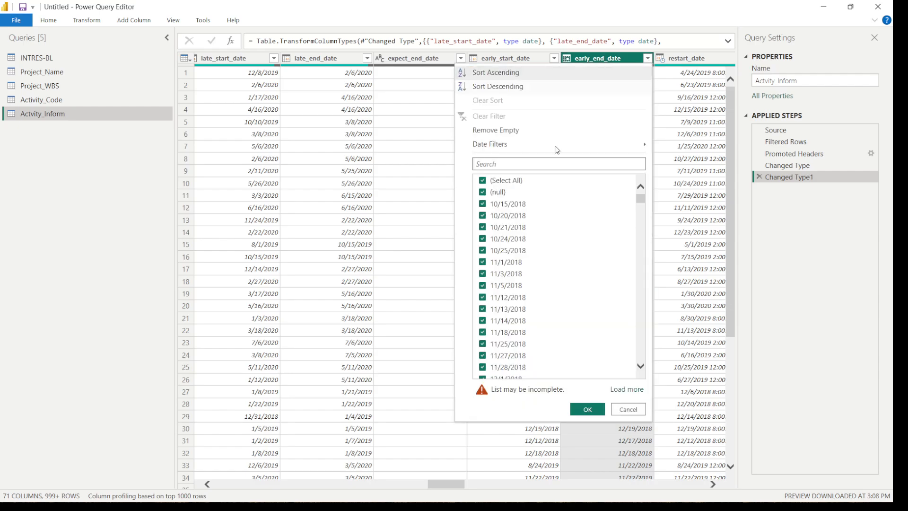
pyautogui.click(483, 181)
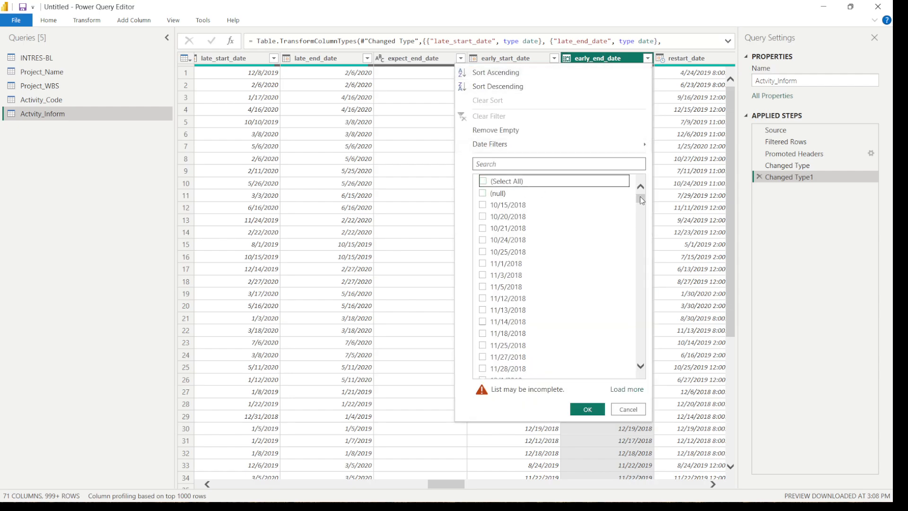
pyautogui.moveTo(640, 197); pyautogui.dragTo(641, 354)
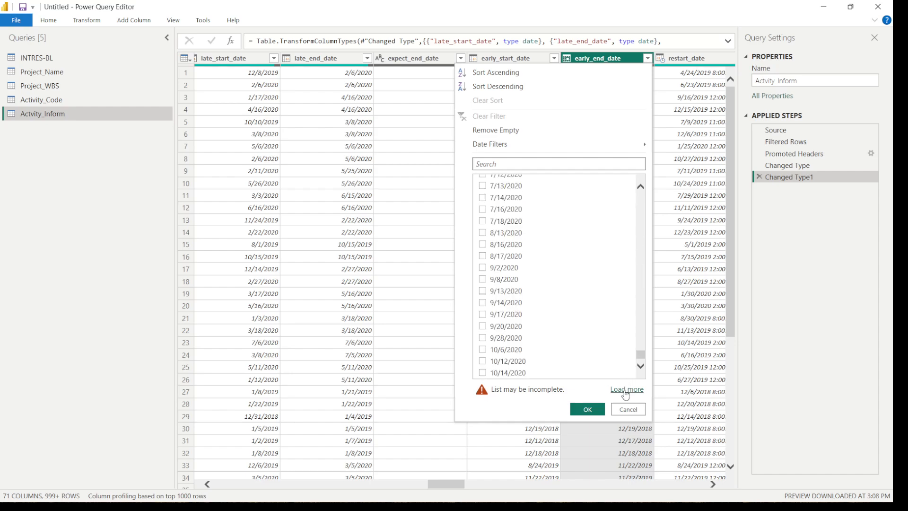
pyautogui.click(627, 390)
pyautogui.doubleClick(641, 366)
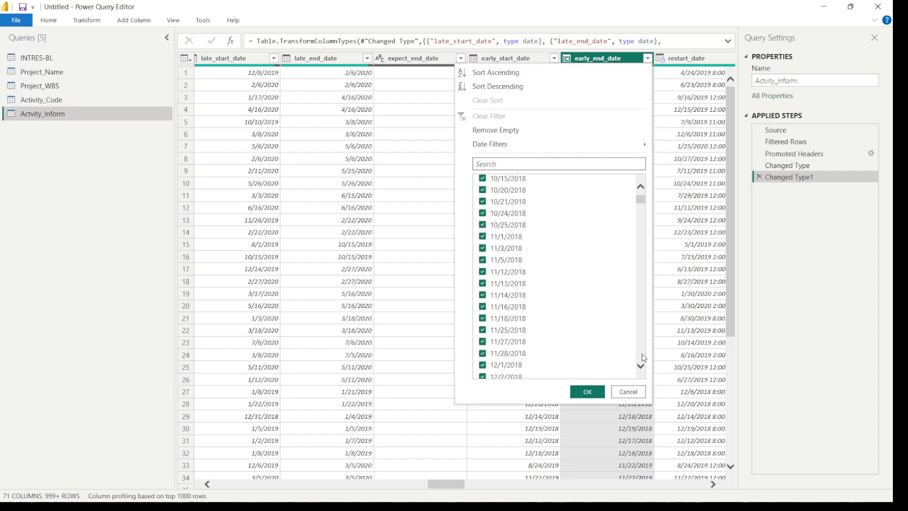
pyautogui.moveTo(642, 201)
pyautogui.mouseDown()
pyautogui.moveTo(634, 367)
pyautogui.moveTo(654, 190)
pyautogui.mouseUp()
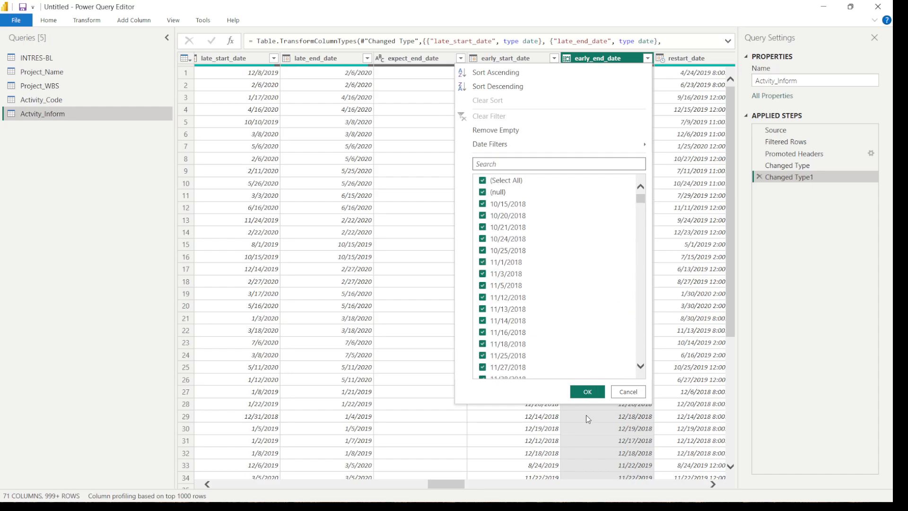
pyautogui.click(628, 392)
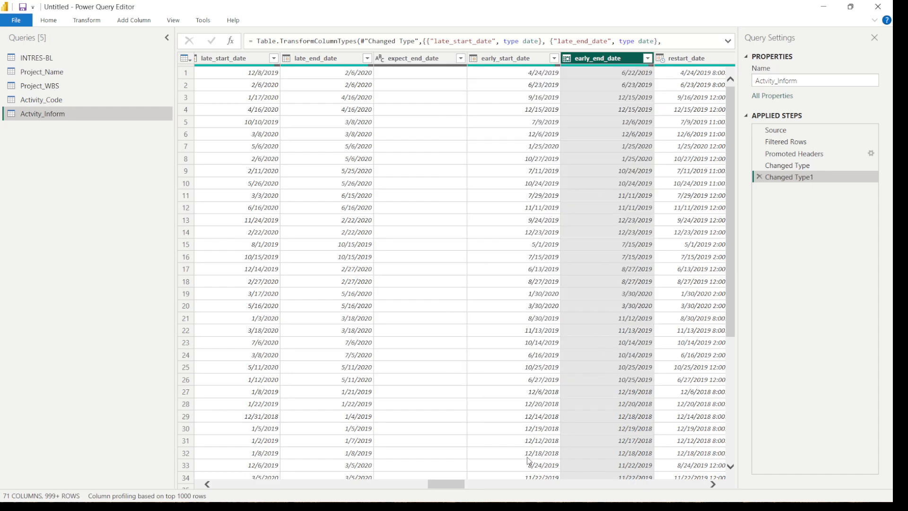
# Rename the last_recalc_date column of the Project_Name query to Data_Date
pyautogui.moveTo(452, 481); pyautogui.dragTo(330, 480)
pyautogui.click(61, 70)
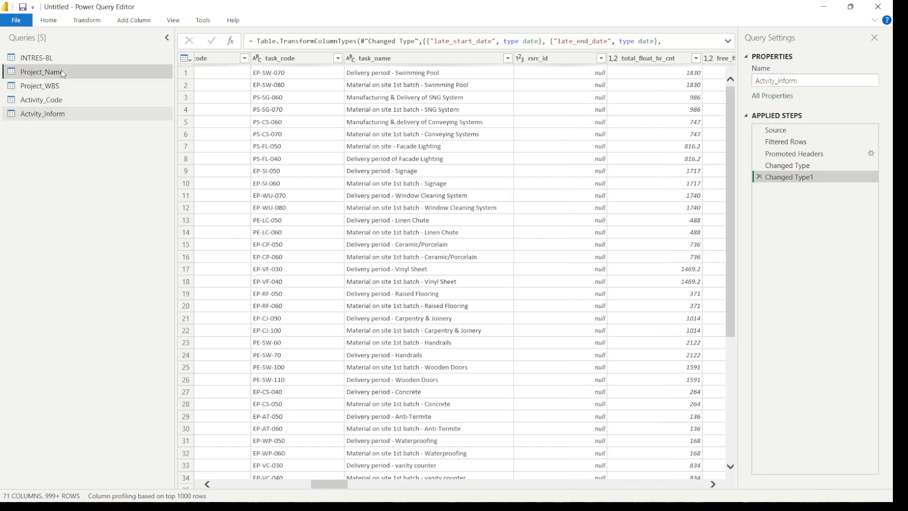
pyautogui.moveTo(232, 485); pyautogui.dragTo(403, 489)
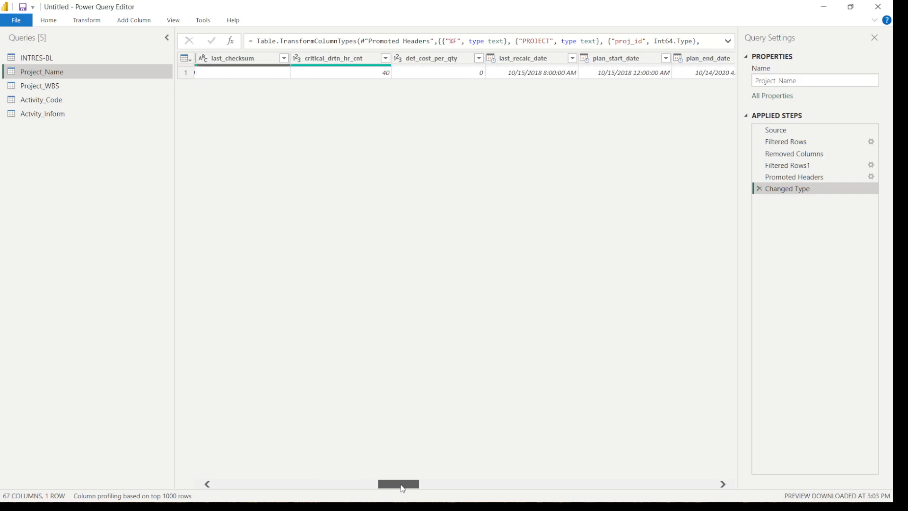
pyautogui.moveTo(526, 80)
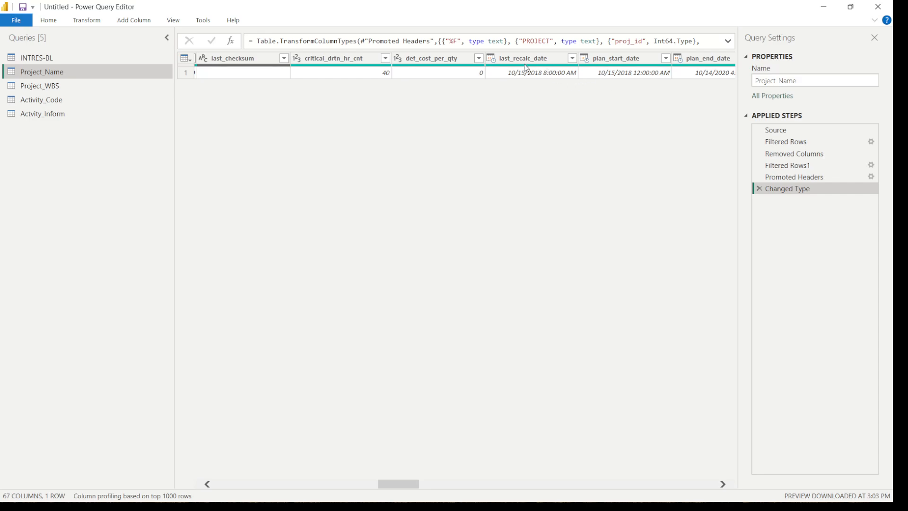
pyautogui.click(498, 66)
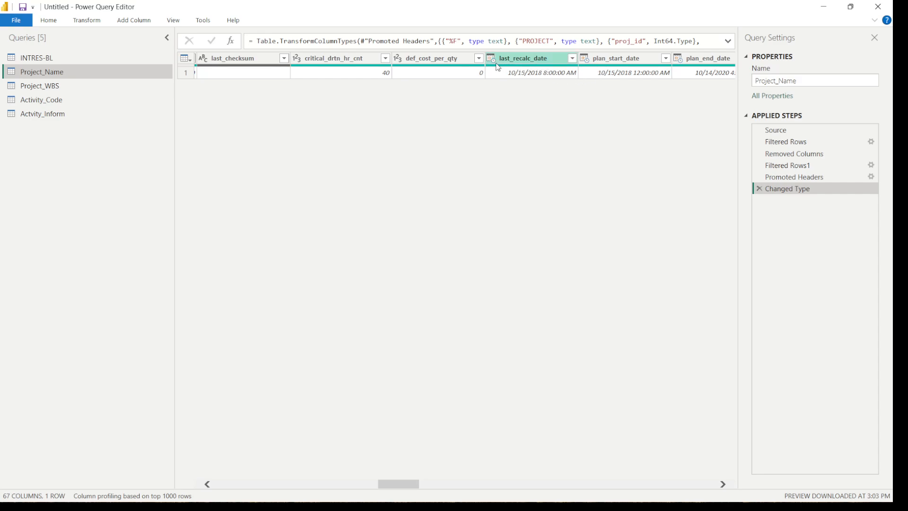
pyautogui.doubleClick(552, 62)
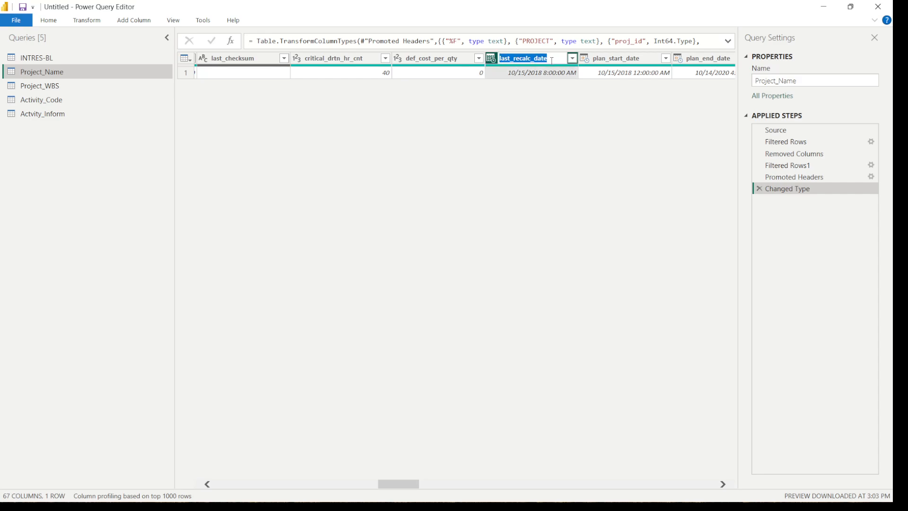
pyautogui.write('Data_Date')
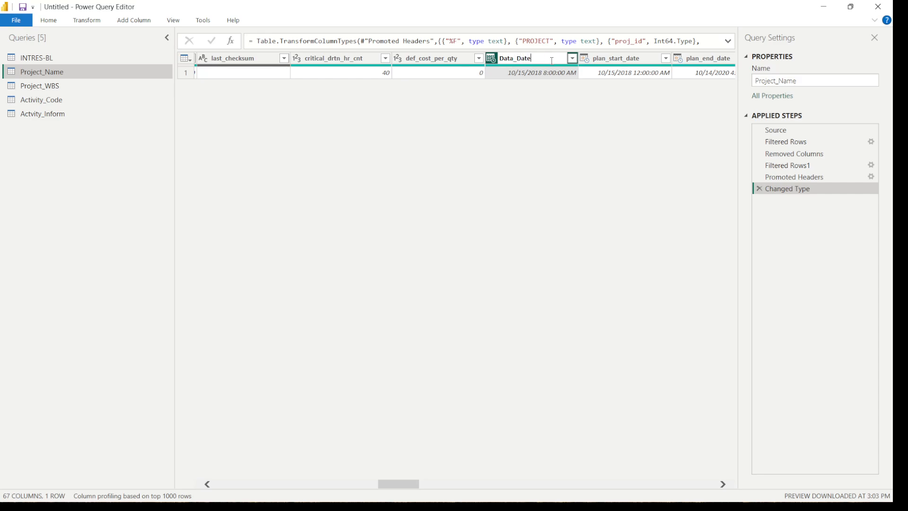
pyautogui.press('Return')
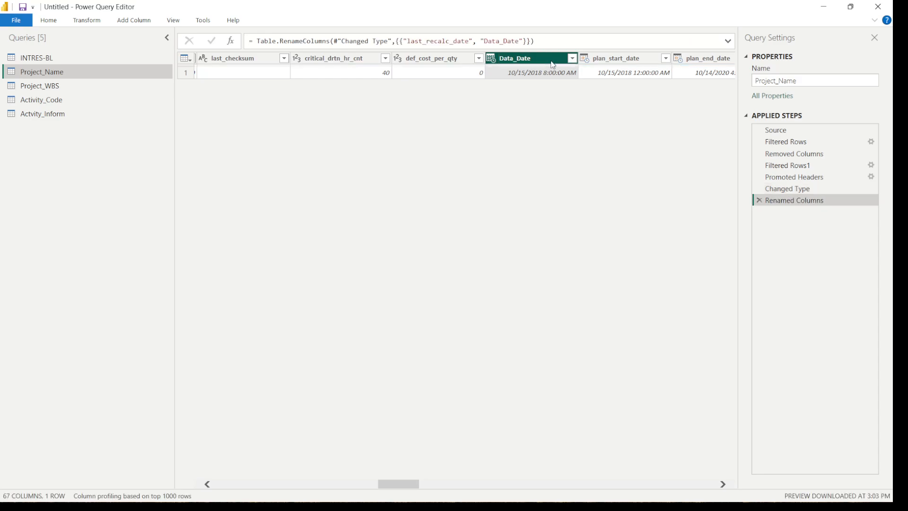
# Convert the plan_start_date and plan_end_date columns of the Project_Name query to the Date type
pyautogui.click(586, 61)
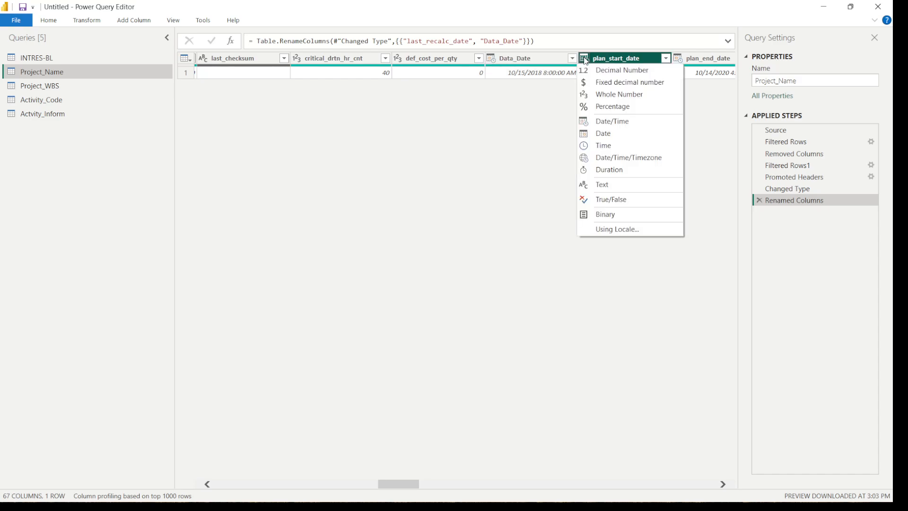
pyautogui.click(601, 131)
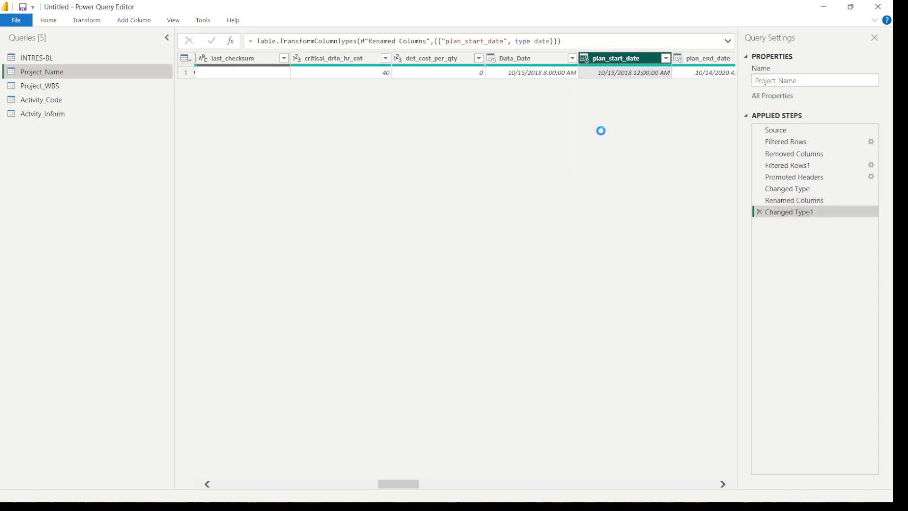
pyautogui.click(724, 484)
pyautogui.click(724, 485)
pyautogui.click(724, 484)
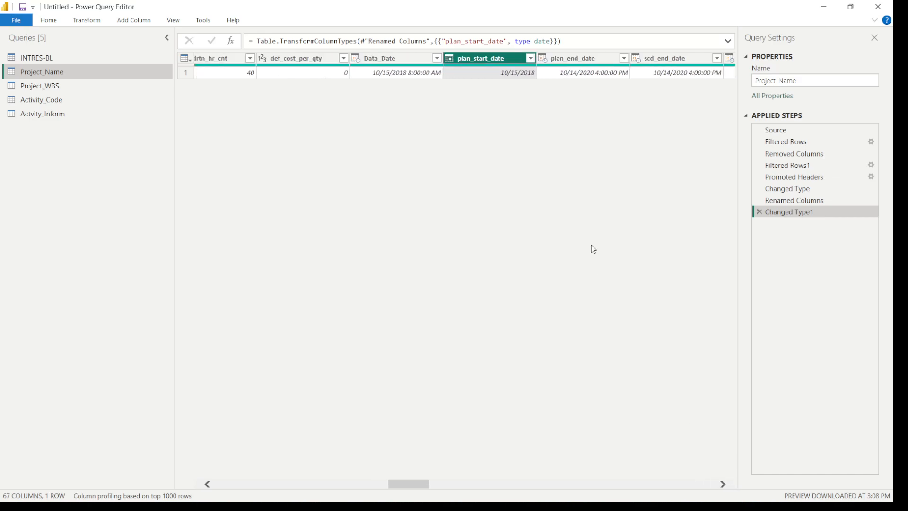
pyautogui.click(545, 63)
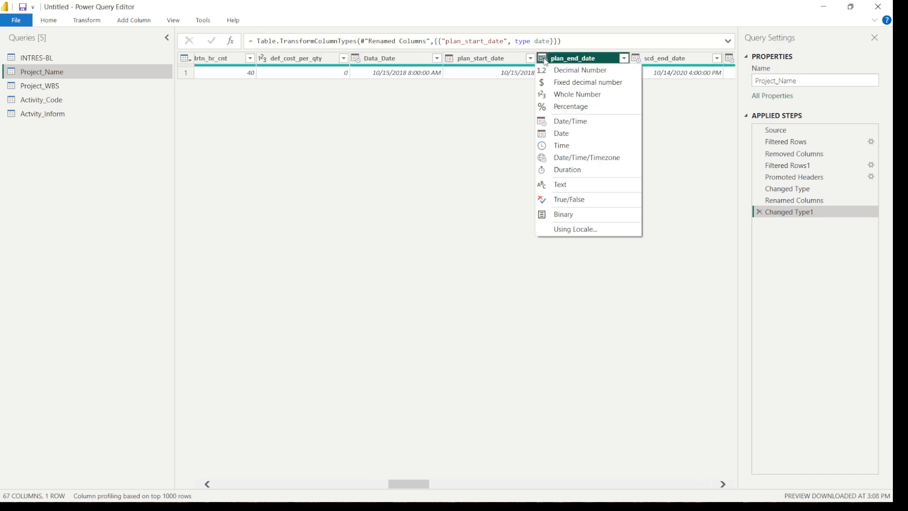
pyautogui.click(564, 135)
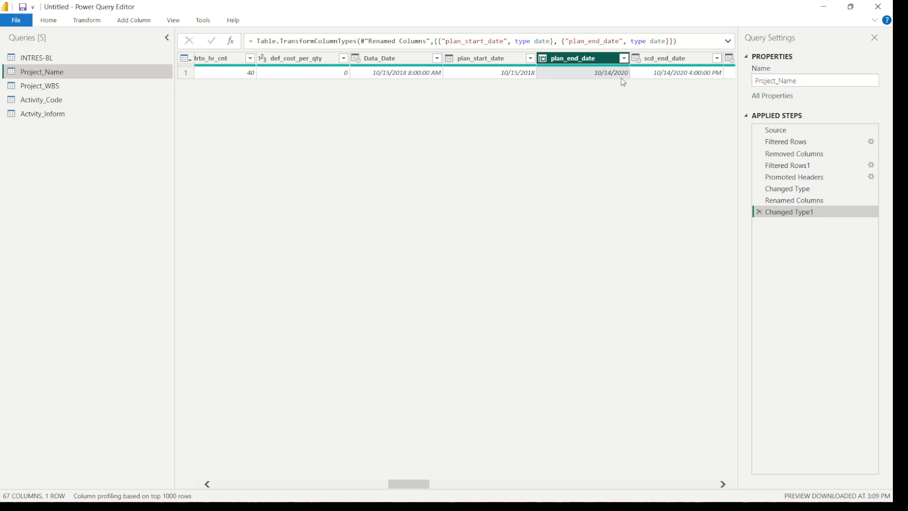
# Create a reference query from INTRES-BL and name it Resource_Dicto
pyautogui.moveTo(409, 489); pyautogui.dragTo(365, 487)
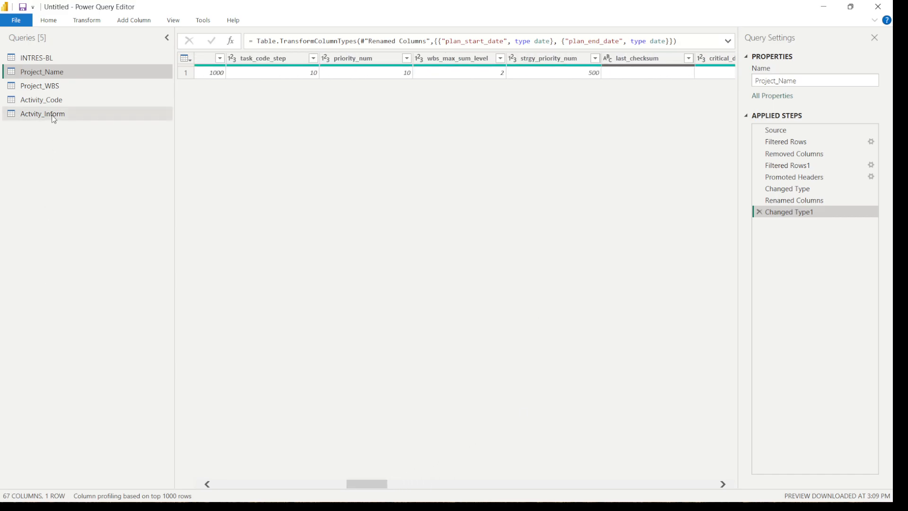
pyautogui.click(50, 115)
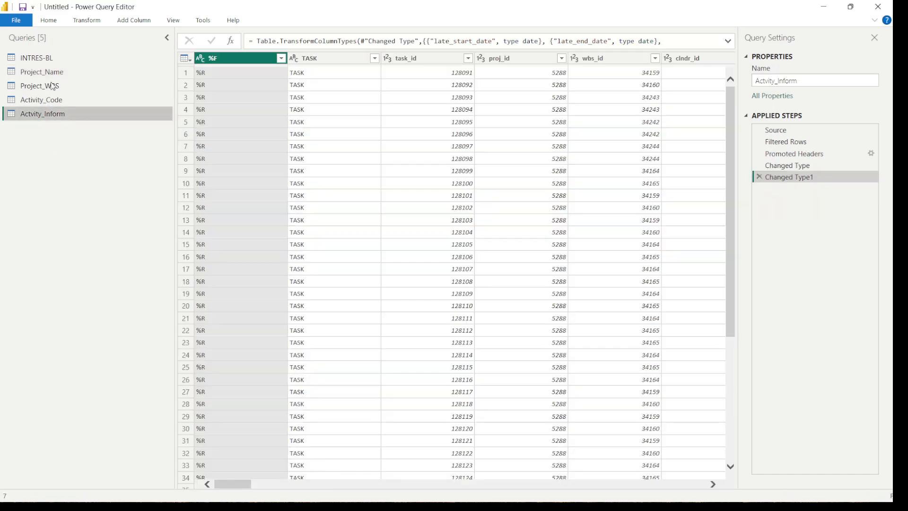
pyautogui.click(59, 55)
pyautogui.rightClick(59, 55)
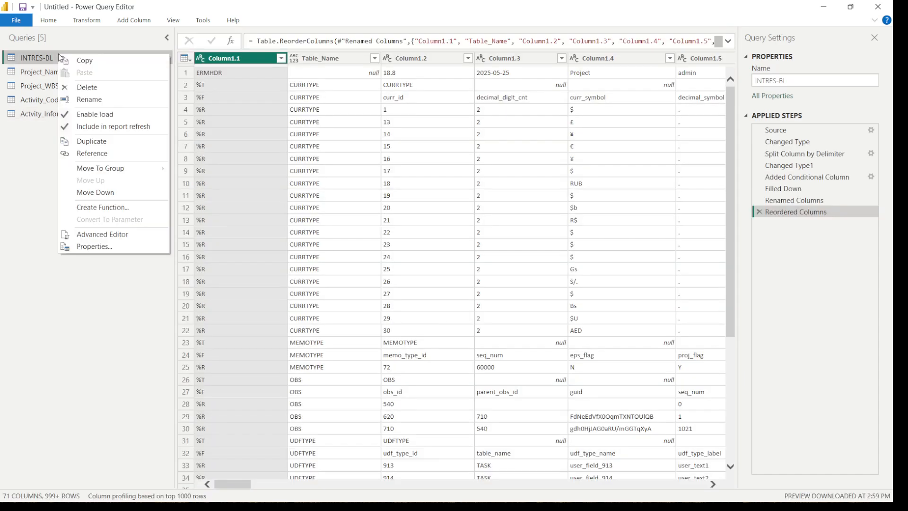
pyautogui.click(92, 154)
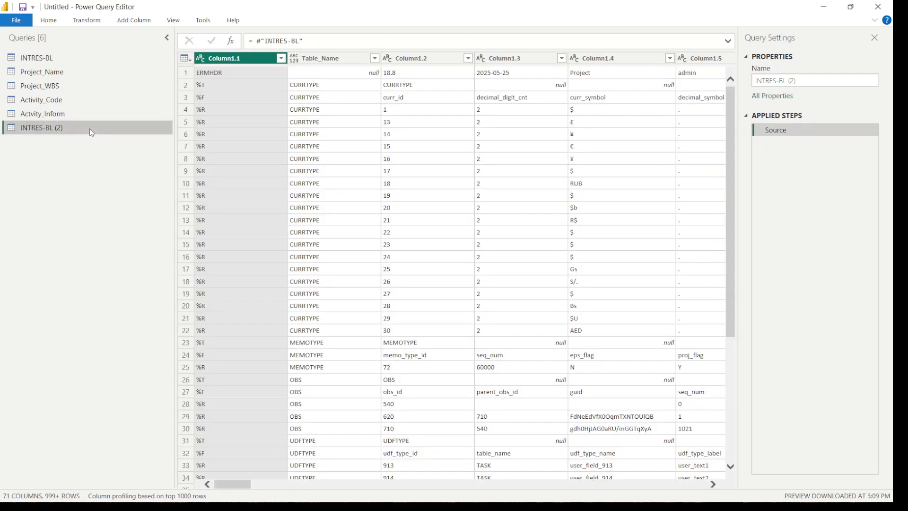
pyautogui.doubleClick(90, 129)
pyautogui.write('Resource_Dict')
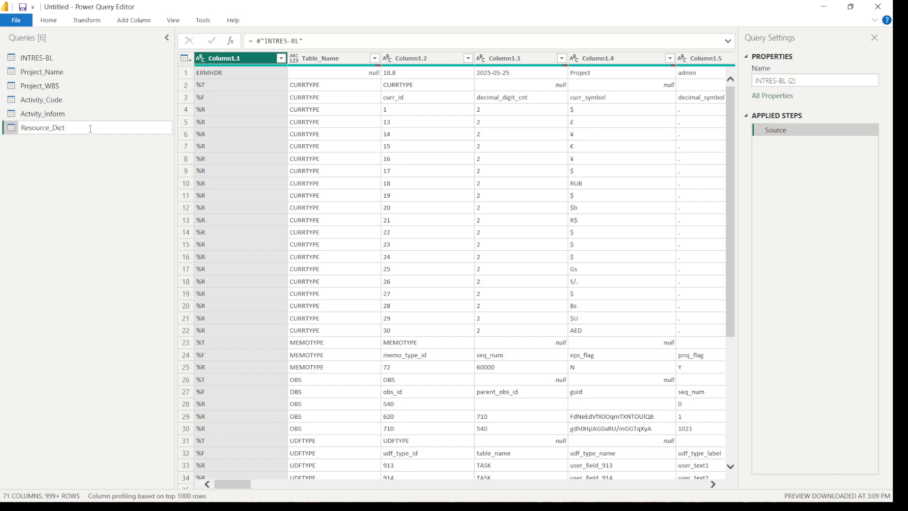
pyautogui.write('o')
pyautogui.press('Return')
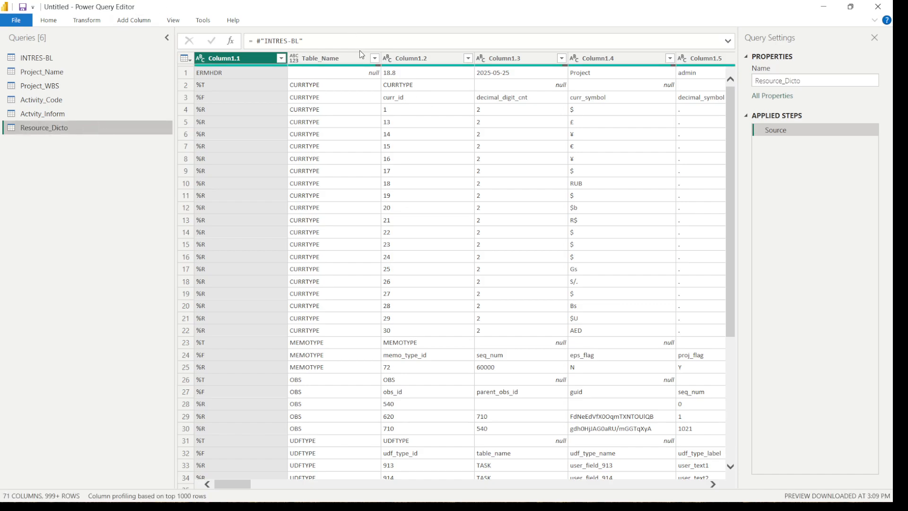
pyautogui.click(374, 59)
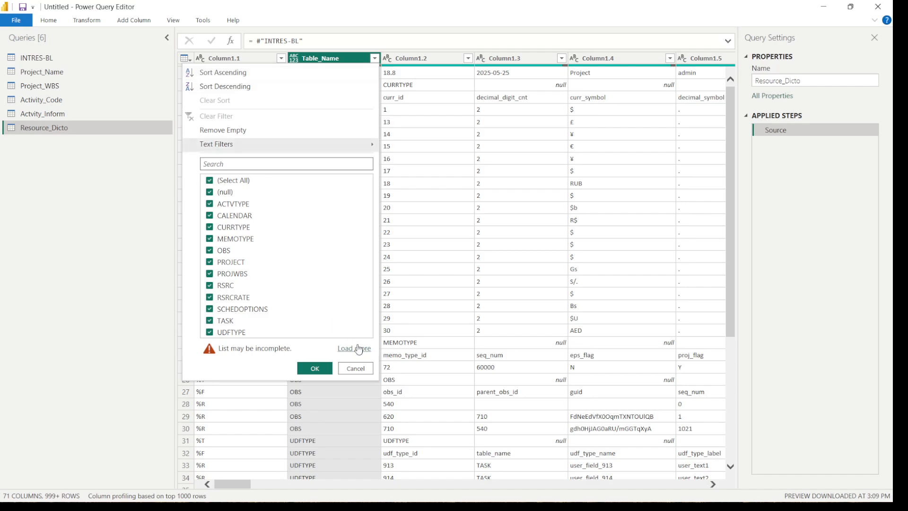
pyautogui.click(354, 346)
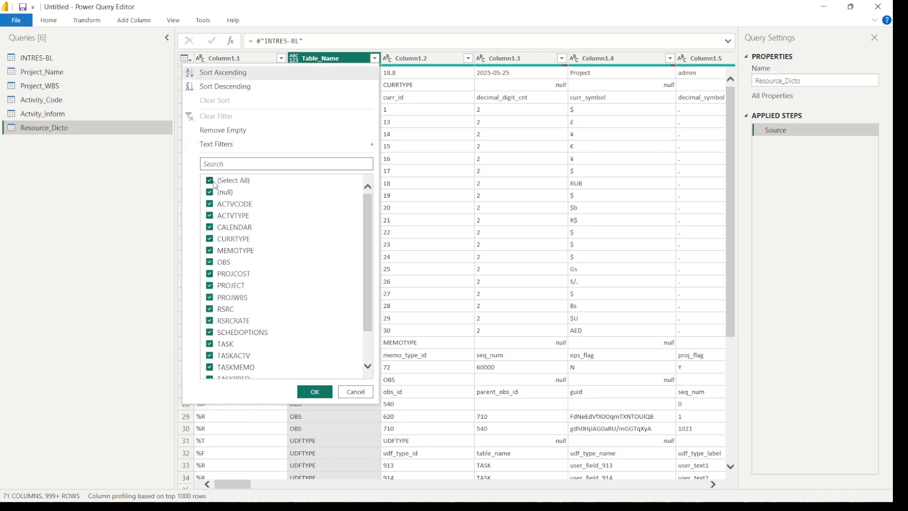
pyautogui.click(212, 182)
pyautogui.click(212, 163)
pyautogui.write('res')
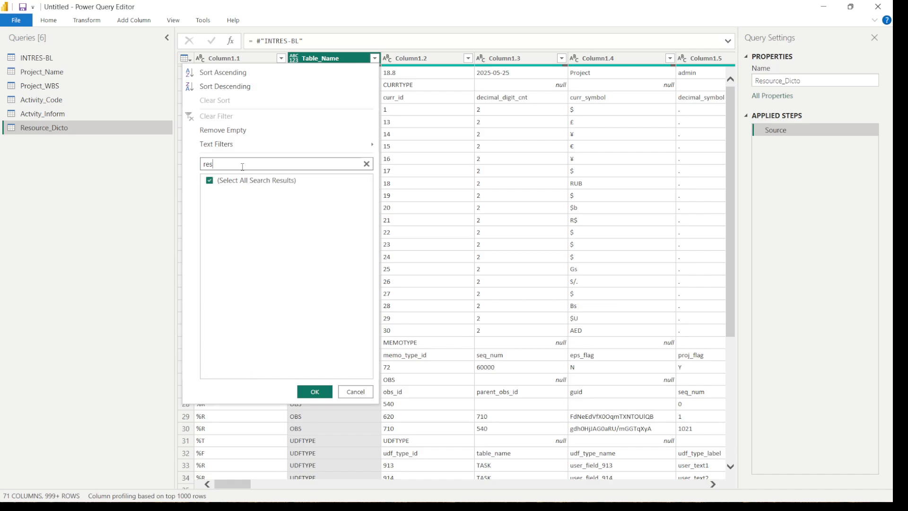
pyautogui.press('BackSpace')
pyautogui.press('BackSpace')
pyautogui.write('ta')
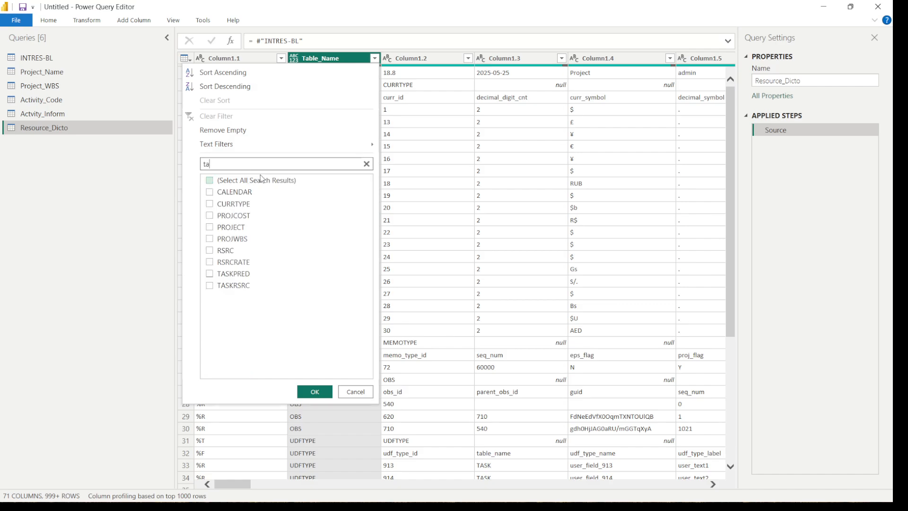
pyautogui.write('s')
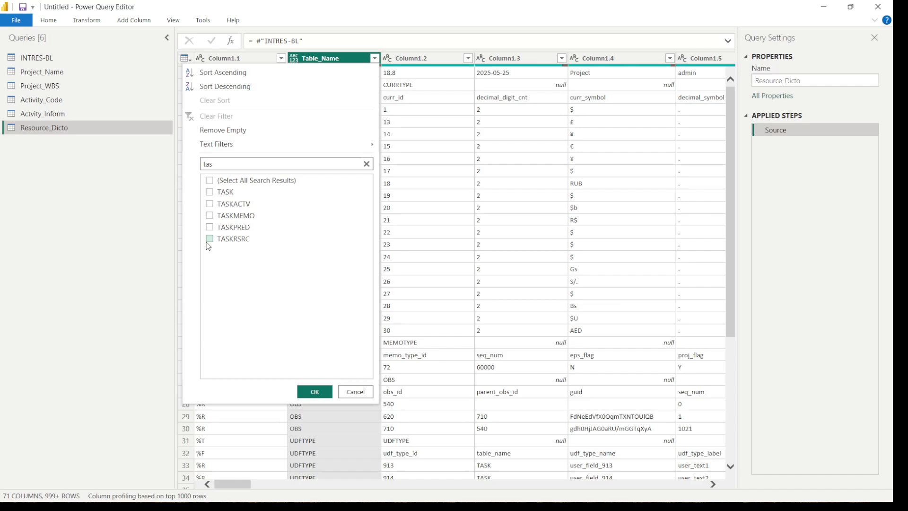
pyautogui.click(352, 392)
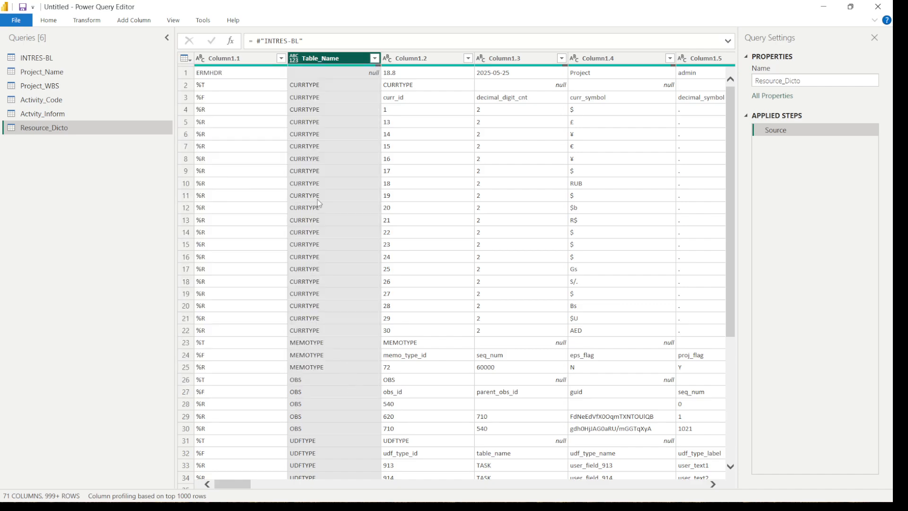
# Filter the Table_Name column of the Resource_Dicto query to only the RSRC rows, using the complete value list
pyautogui.click(374, 58)
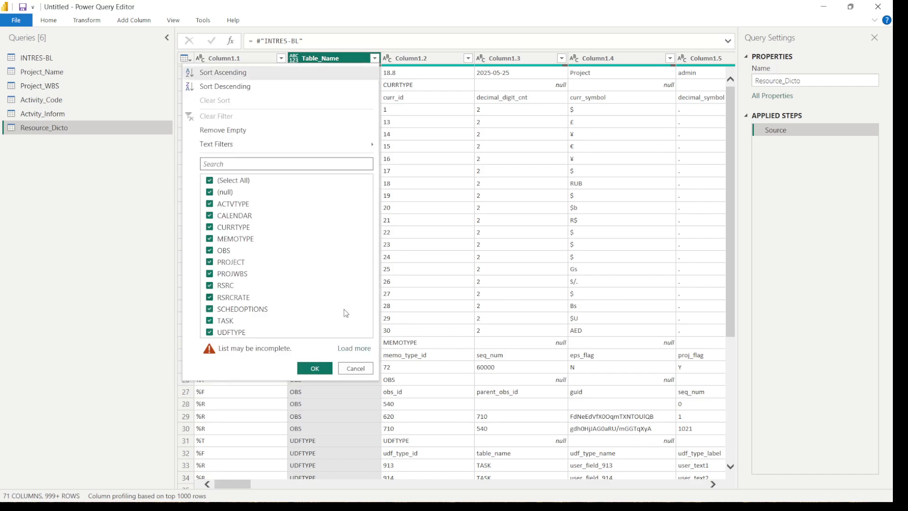
pyautogui.click(352, 348)
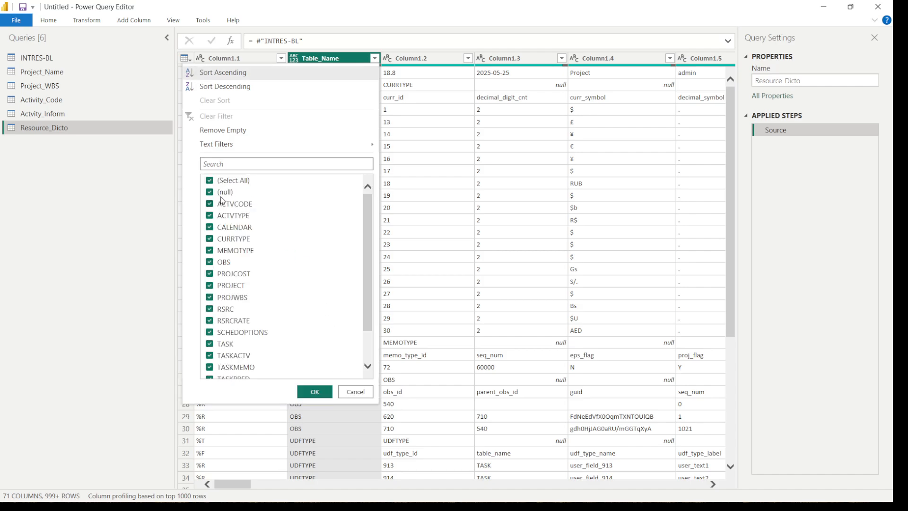
pyautogui.click(210, 181)
pyautogui.scroll(-3, 374, 305)
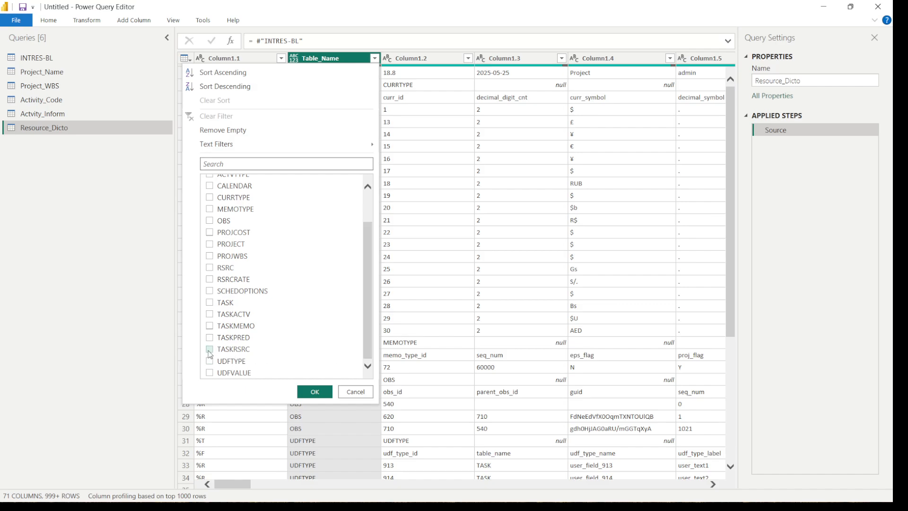
pyautogui.click(210, 269)
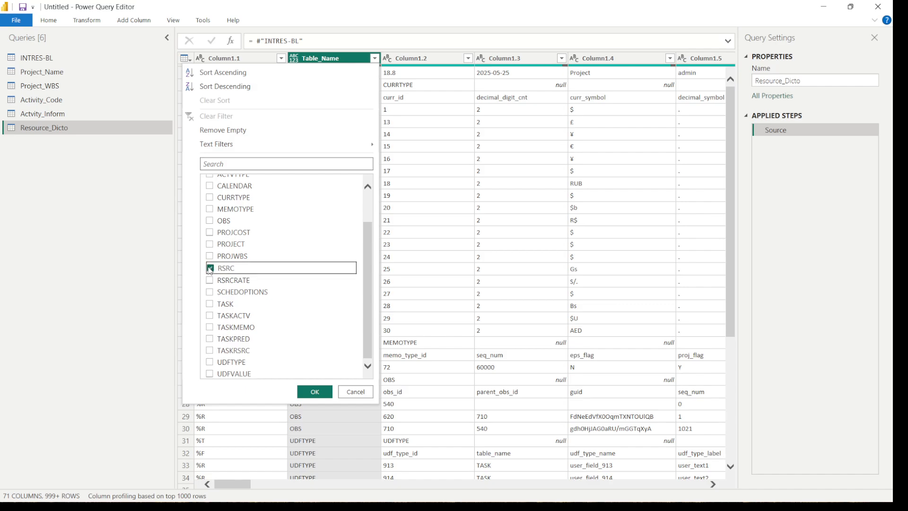
pyautogui.click(307, 390)
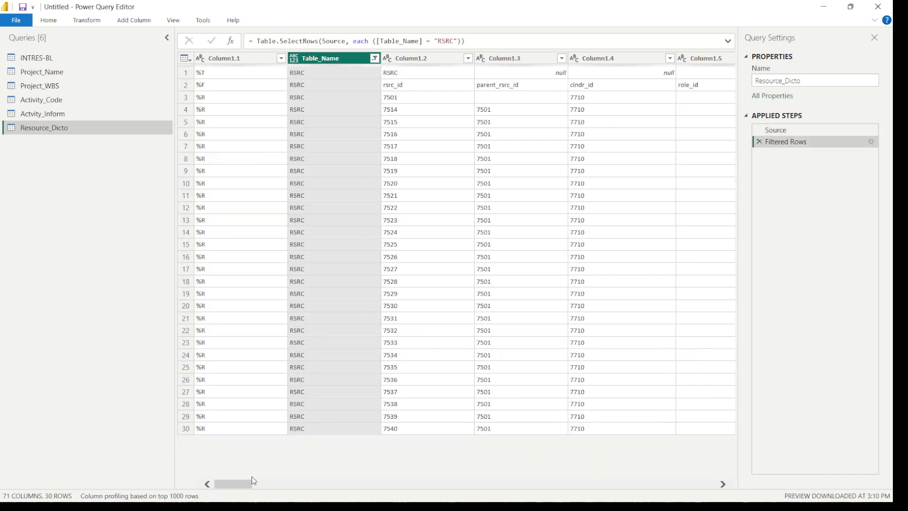
# Examine the field names and values across the filtered RSRC columns, including rsrc_name, rsrc_short_name, unit_id, user_id and employee_code
pyautogui.moveTo(241, 484); pyautogui.dragTo(340, 484)
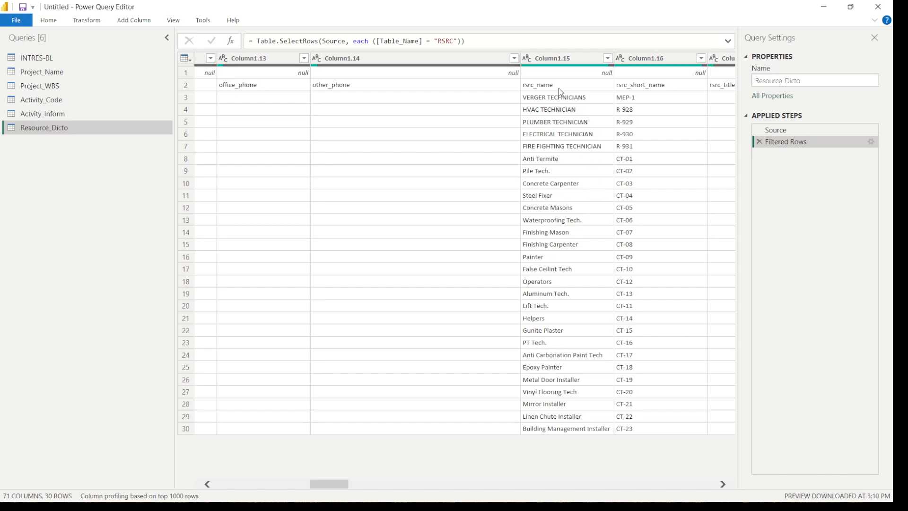
pyautogui.click(631, 137)
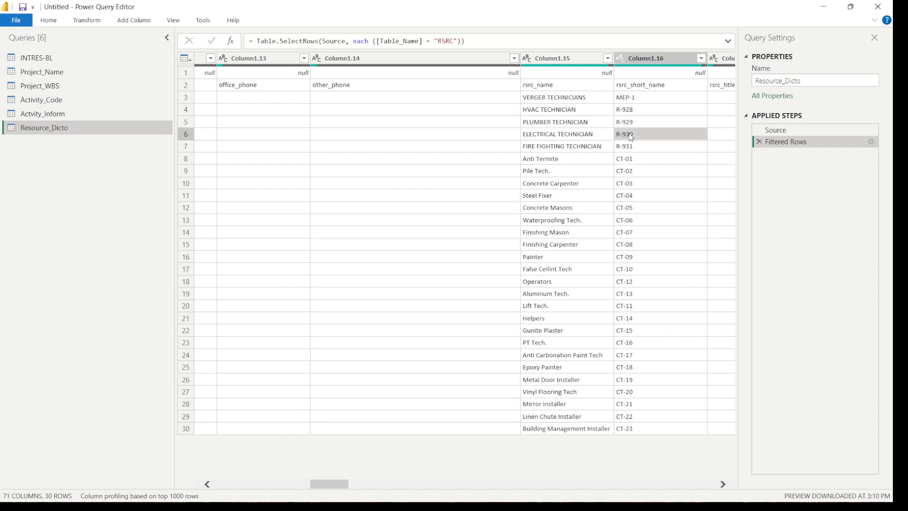
pyautogui.click(575, 137)
pyautogui.moveTo(333, 415); pyautogui.dragTo(391, 418)
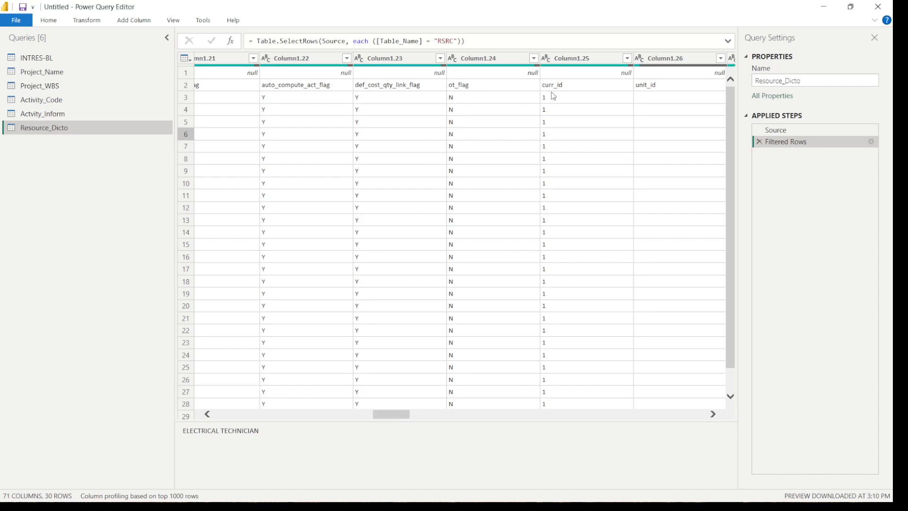
pyautogui.click(642, 88)
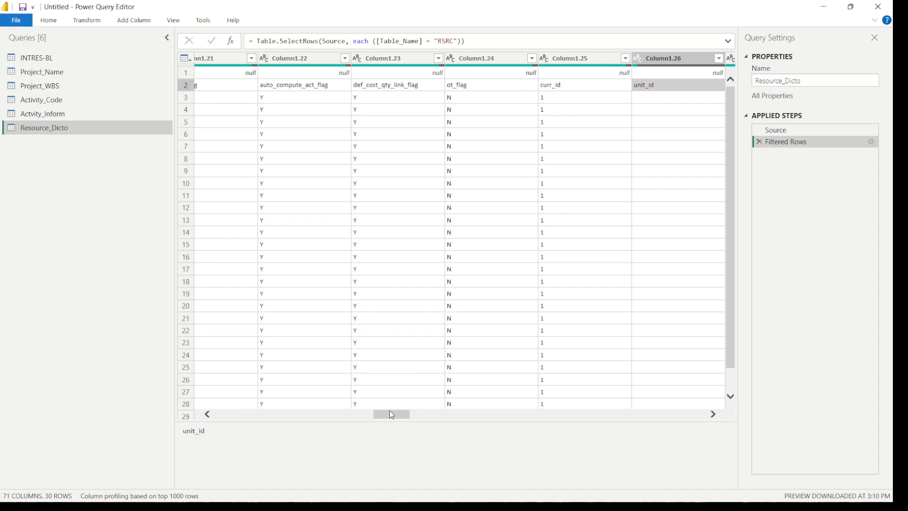
pyautogui.moveTo(391, 415); pyautogui.dragTo(180, 427)
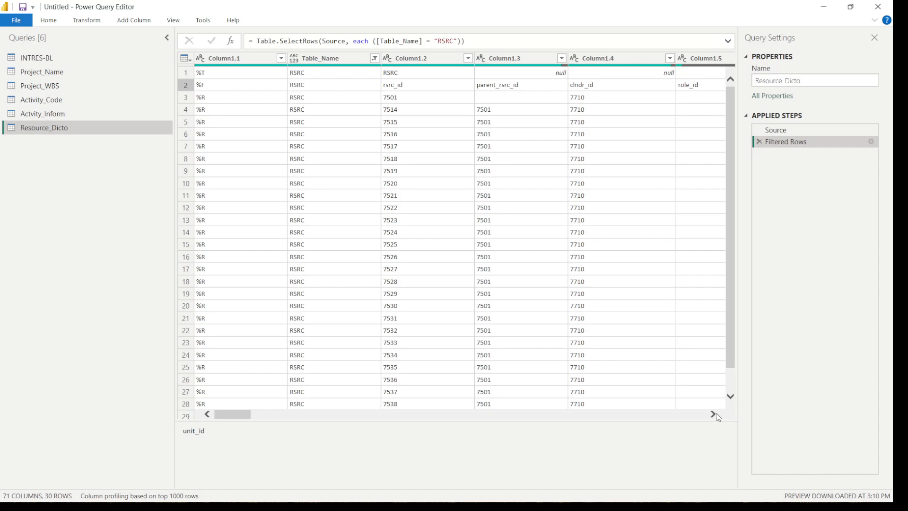
pyautogui.click(713, 414)
pyautogui.click(713, 414)
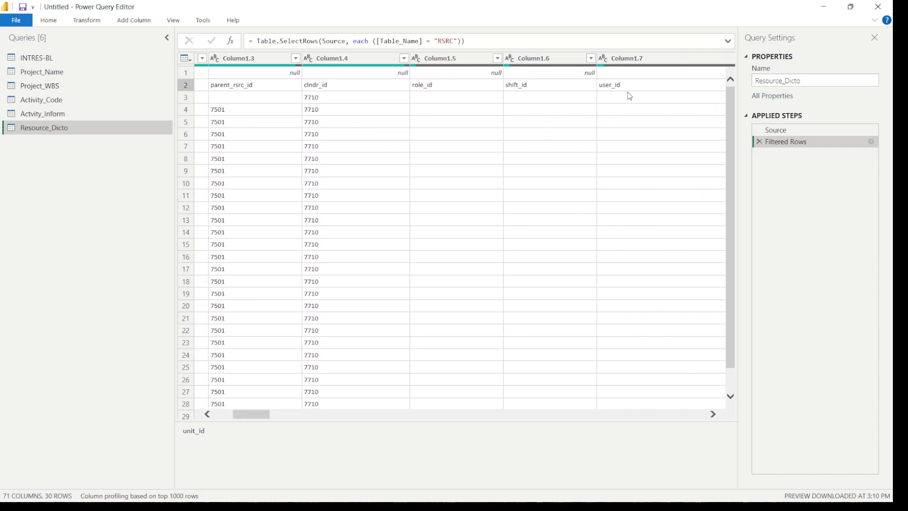
pyautogui.click(629, 91)
pyautogui.click(713, 415)
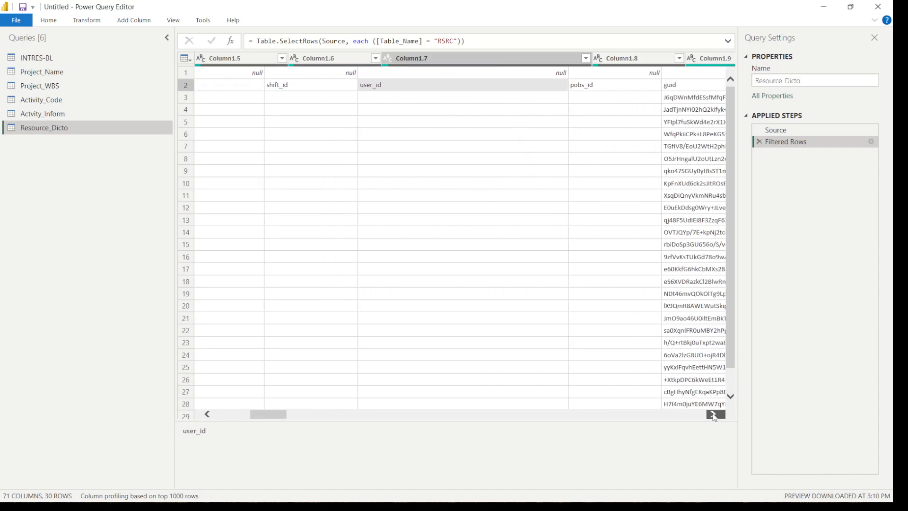
pyautogui.click(713, 414)
pyautogui.click(713, 414)
pyautogui.click(713, 415)
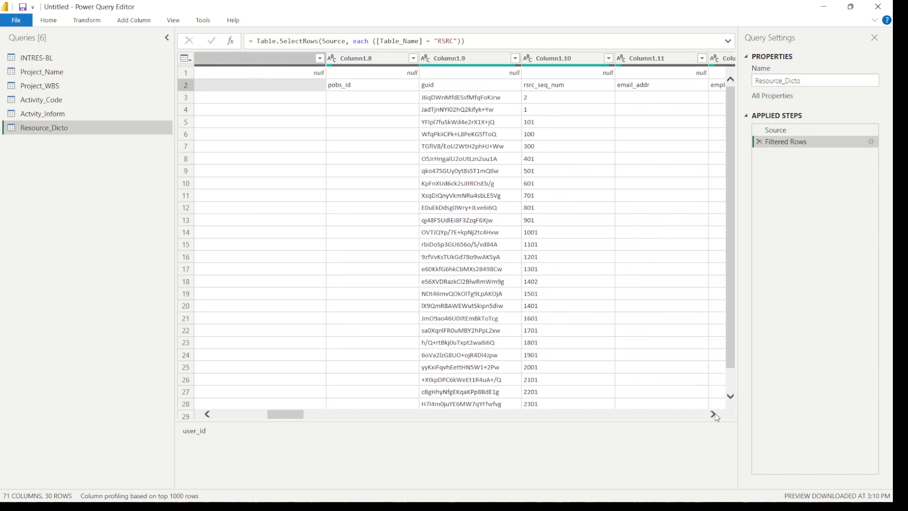
pyautogui.click(713, 414)
pyautogui.click(713, 414)
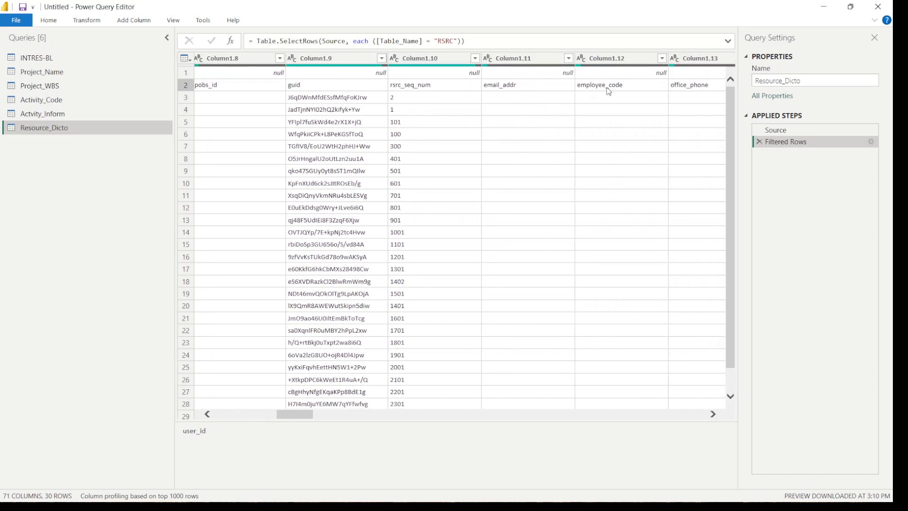
pyautogui.click(678, 89)
pyautogui.click(603, 89)
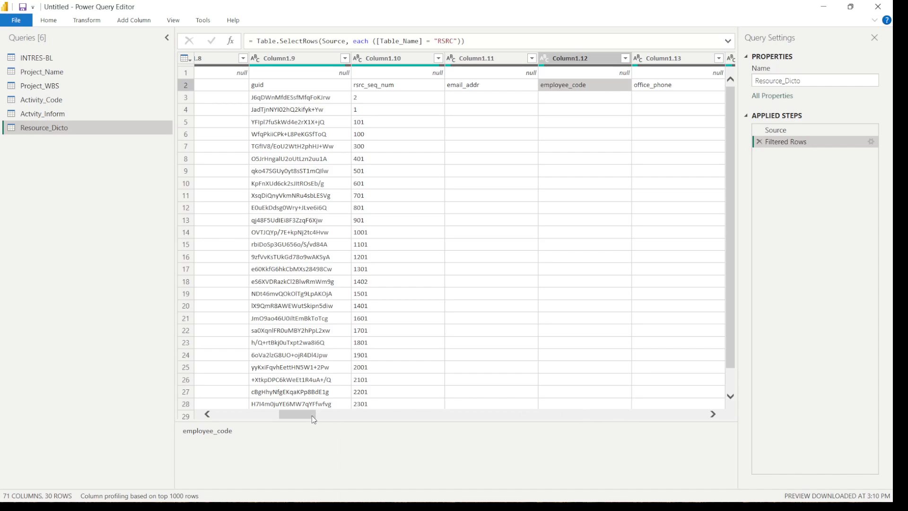
# Filter out the %T rows in Column1.1 of the Resource_Dicto query
pyautogui.moveTo(318, 418); pyautogui.dragTo(255, 416)
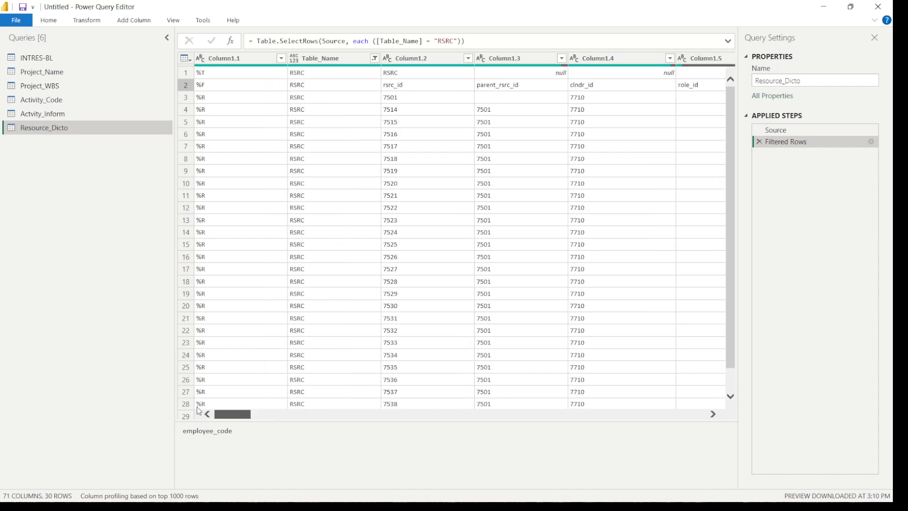
pyautogui.click(281, 58)
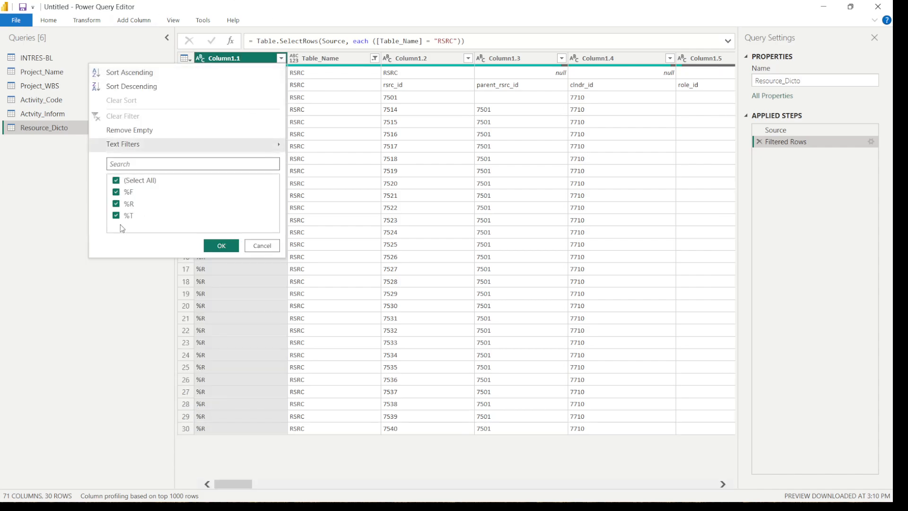
pyautogui.click(124, 216)
pyautogui.click(218, 246)
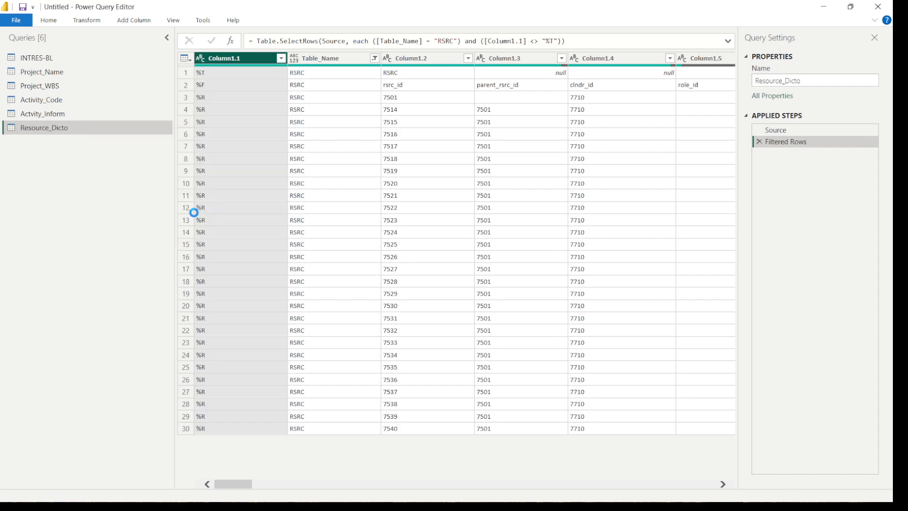
# Promote the first row of the Resource_Dicto query to column headers
pyautogui.click(82, 23)
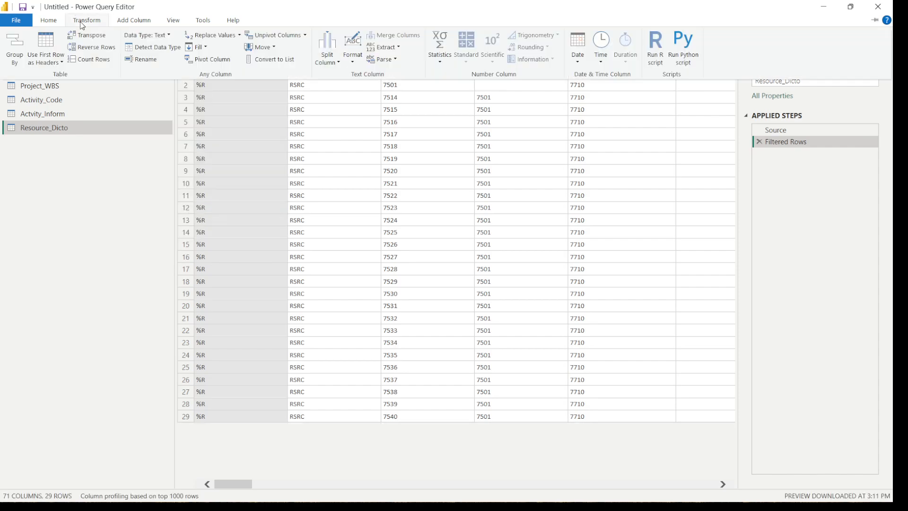
pyautogui.click(61, 63)
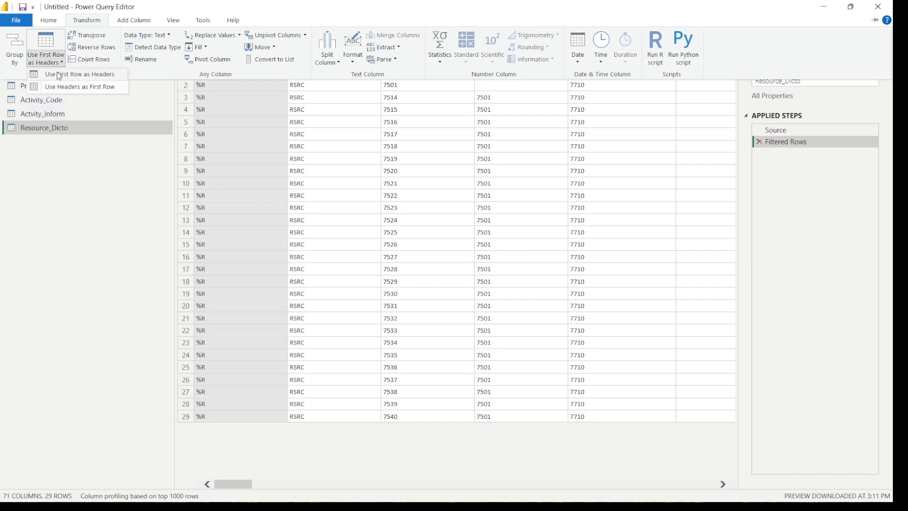
pyautogui.click(59, 75)
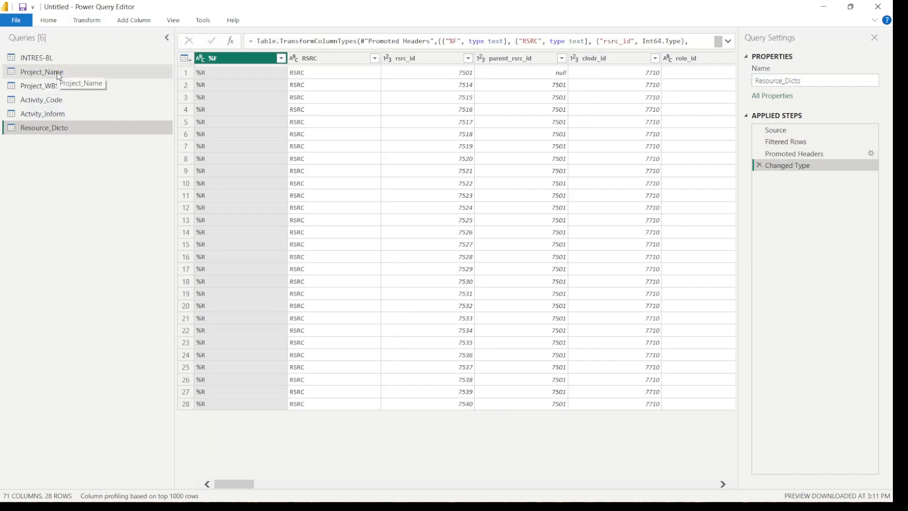
# Create a reference query from INTRES-BL and name it Resource_Distribu
pyautogui.click(52, 58)
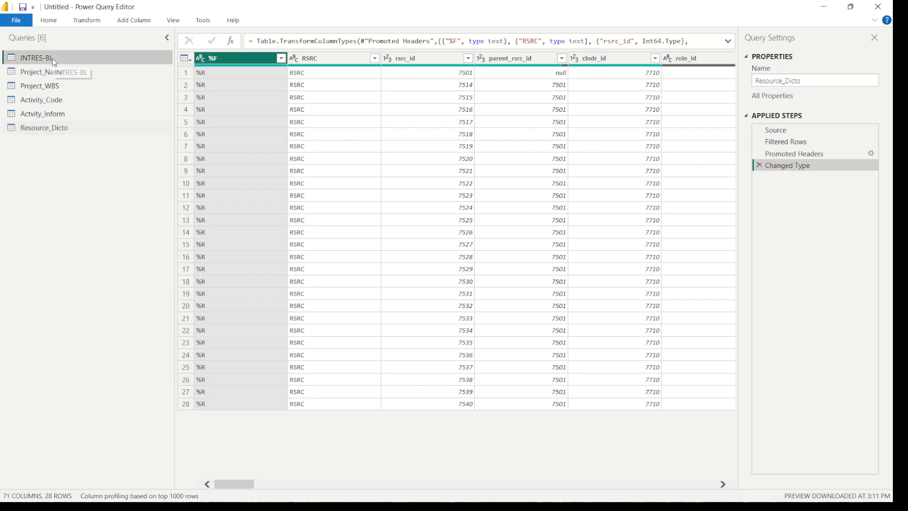
pyautogui.rightClick(58, 60)
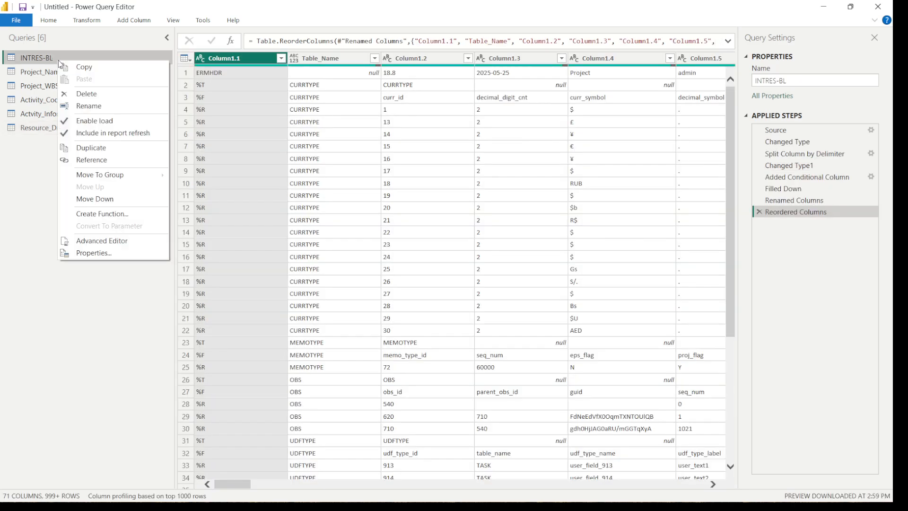
pyautogui.click(97, 160)
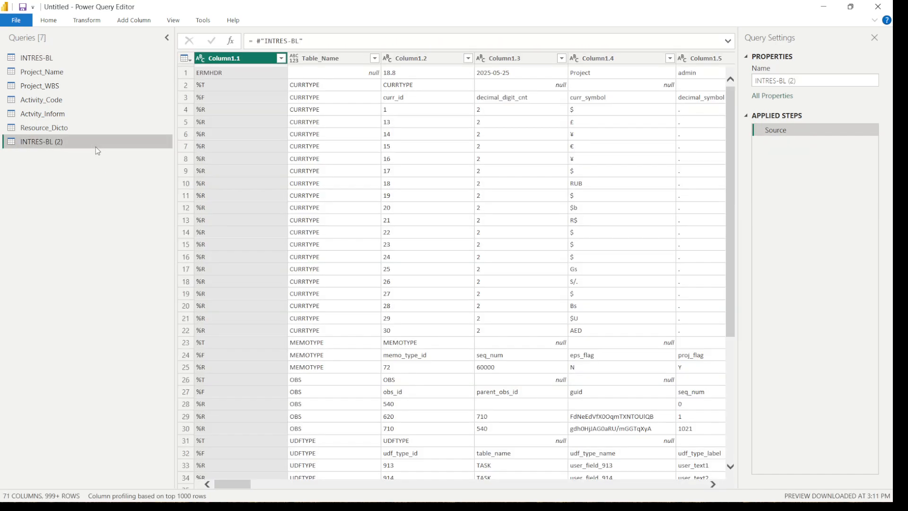
pyautogui.doubleClick(96, 146)
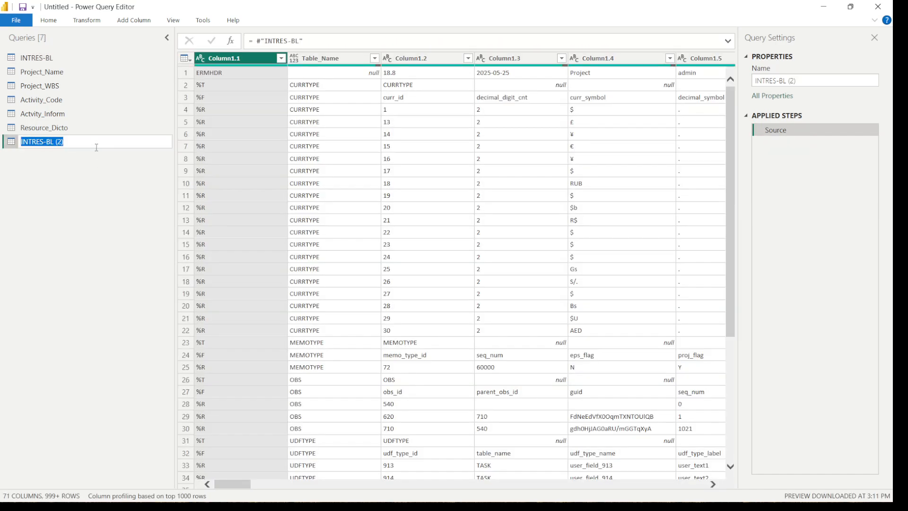
pyautogui.write('Resource_Distribu')
pyautogui.press('Return')
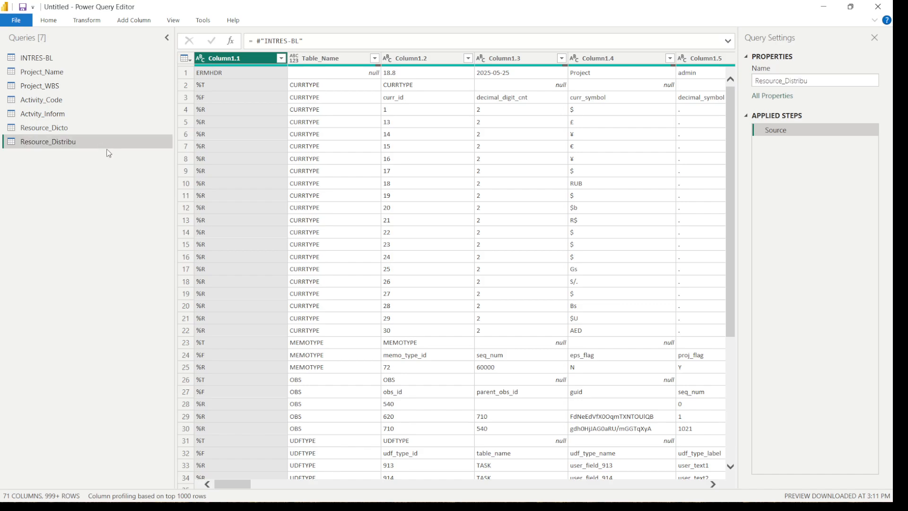
# Filter the Table_Name column of the Resource_Distribu query to only the TASKRSRC rows, using the complete value list
pyautogui.click(375, 58)
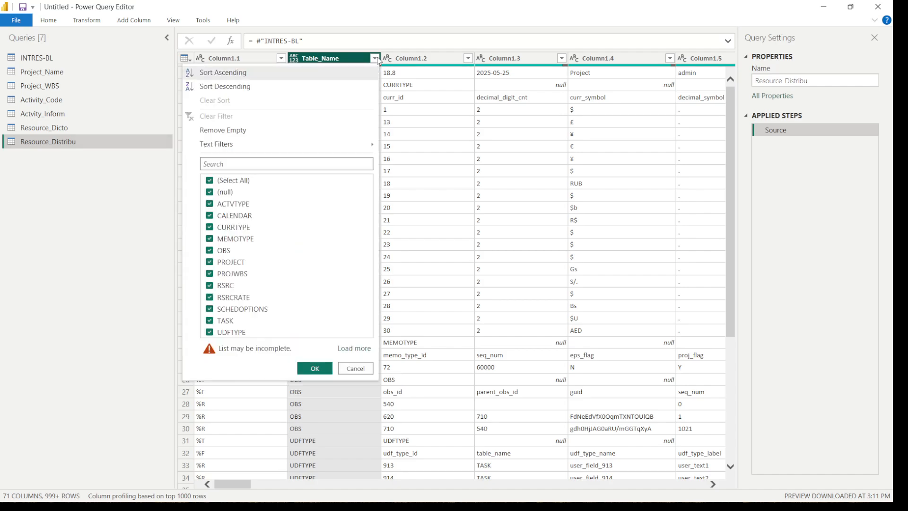
pyautogui.click(360, 347)
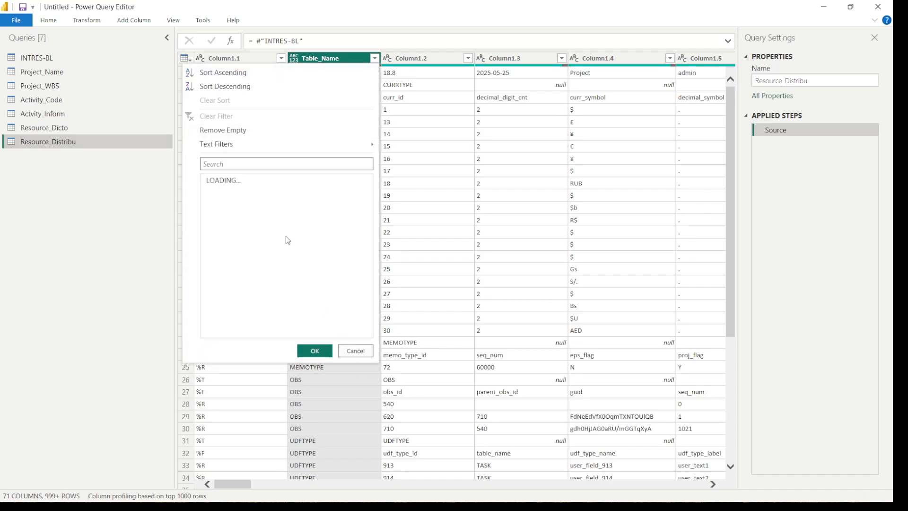
pyautogui.click(215, 184)
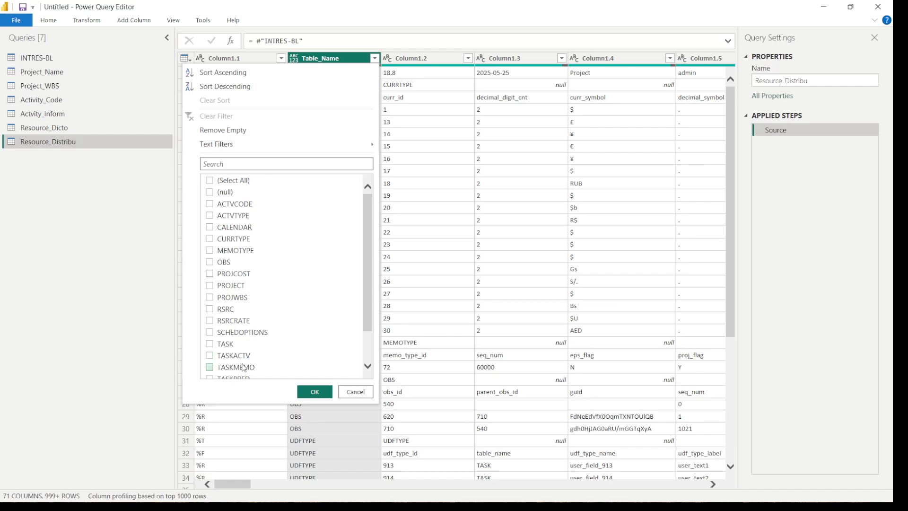
pyautogui.moveTo(370, 313); pyautogui.dragTo(371, 332)
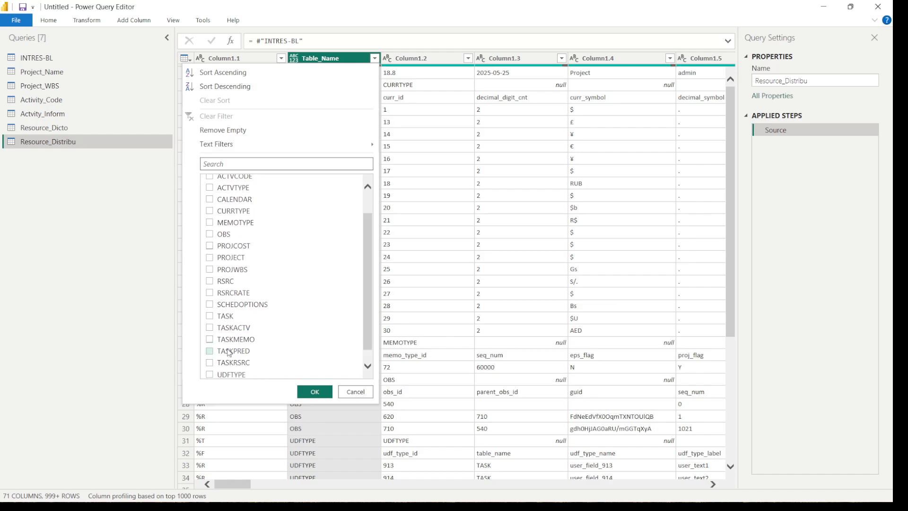
pyautogui.click(209, 363)
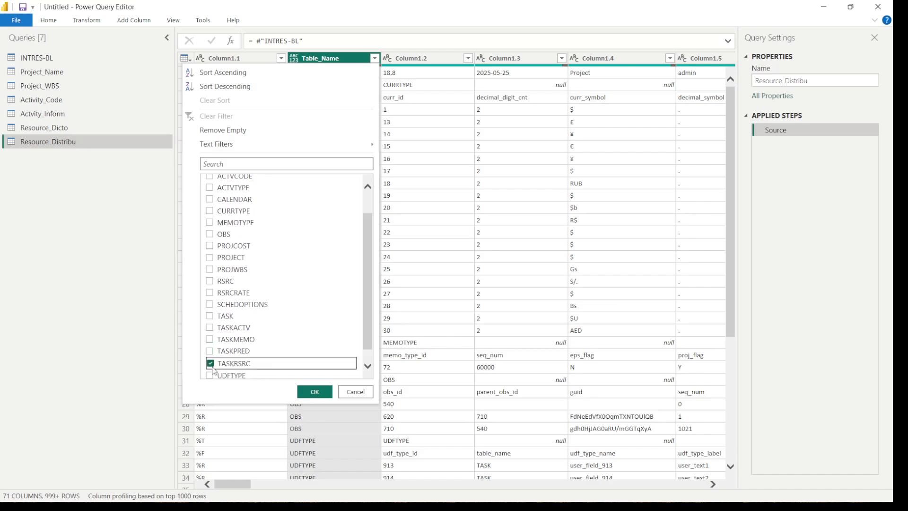
pyautogui.click(304, 392)
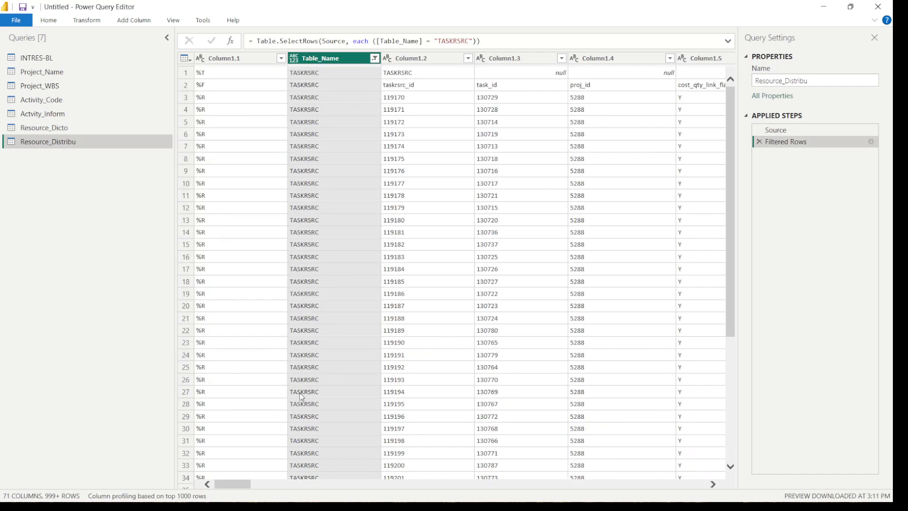
# Examine the field names and values across the filtered TASKRSRC columns, including remain_qty, target_qty, the start and end dates and rsrc_type
pyautogui.moveTo(219, 486); pyautogui.dragTo(295, 489)
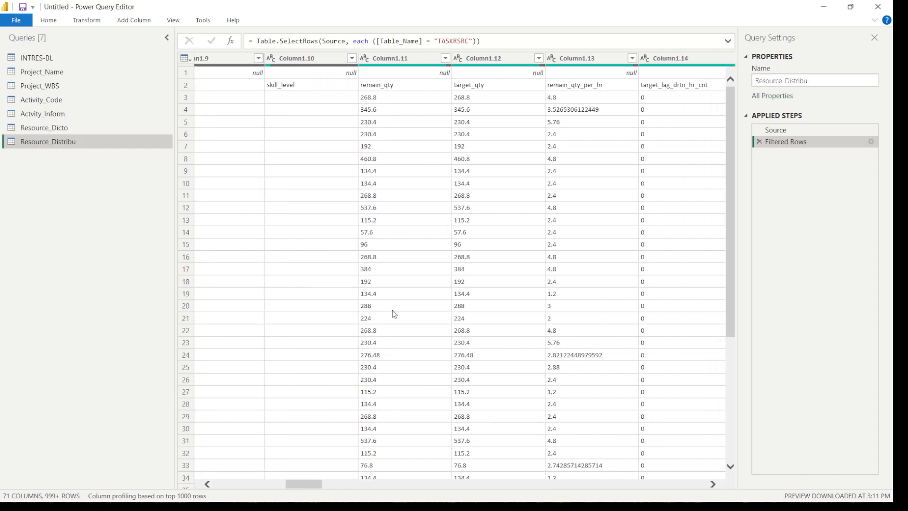
pyautogui.click(402, 89)
pyautogui.click(481, 92)
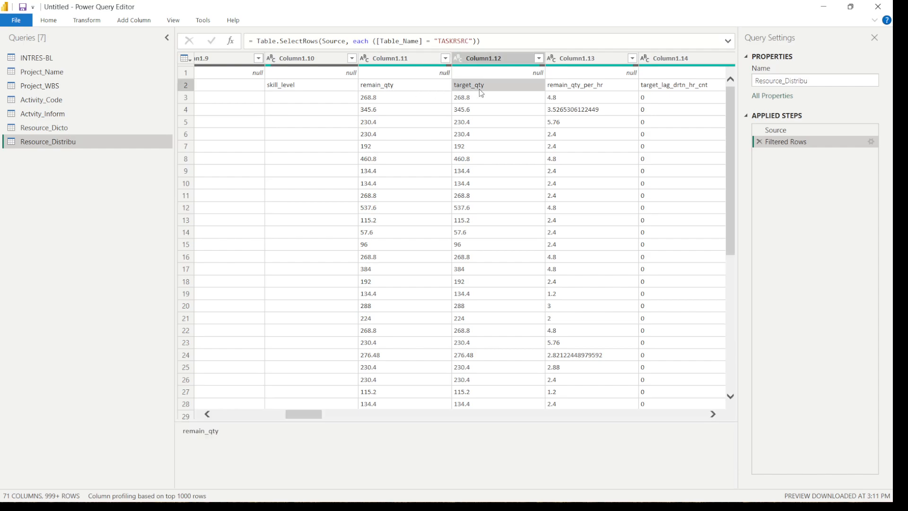
pyautogui.click(418, 93)
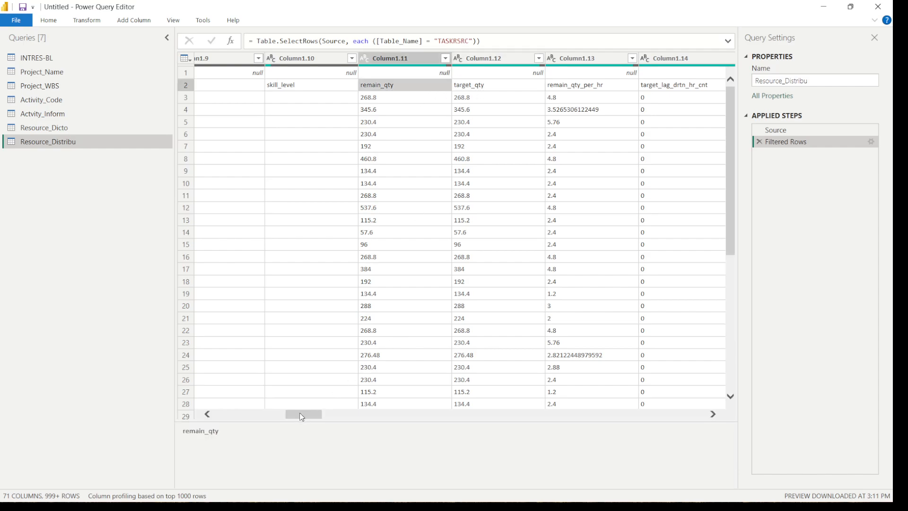
pyautogui.moveTo(302, 416); pyautogui.dragTo(440, 413)
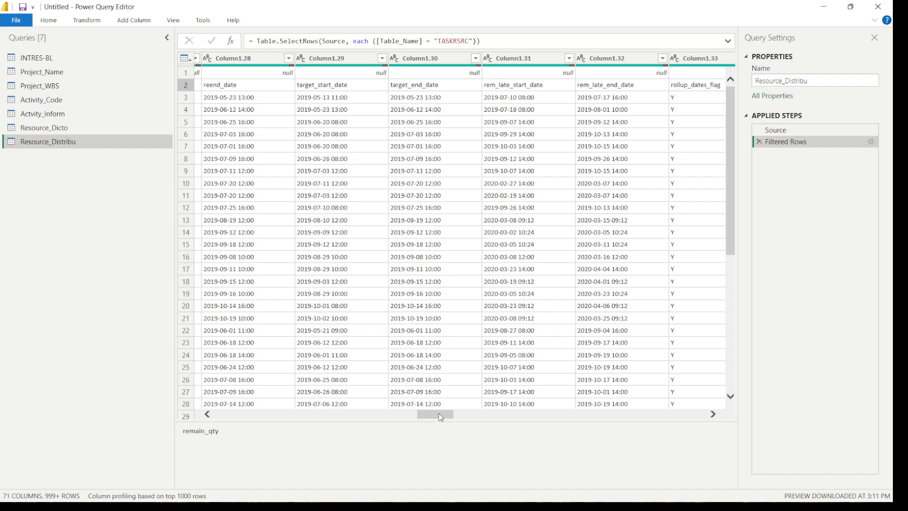
pyautogui.moveTo(440, 417); pyautogui.dragTo(518, 420)
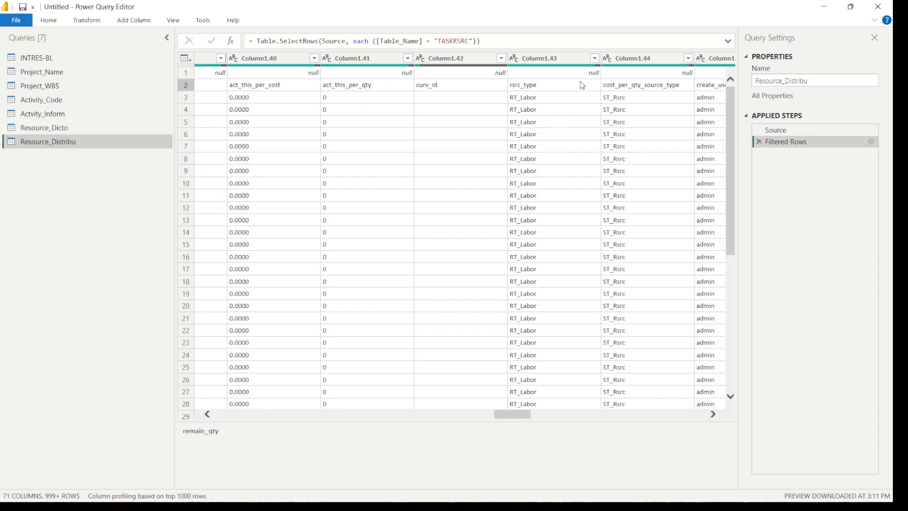
# Filter out the %T rows in Column1.1 of the Resource_Distribu query
pyautogui.moveTo(527, 415); pyautogui.dragTo(218, 398)
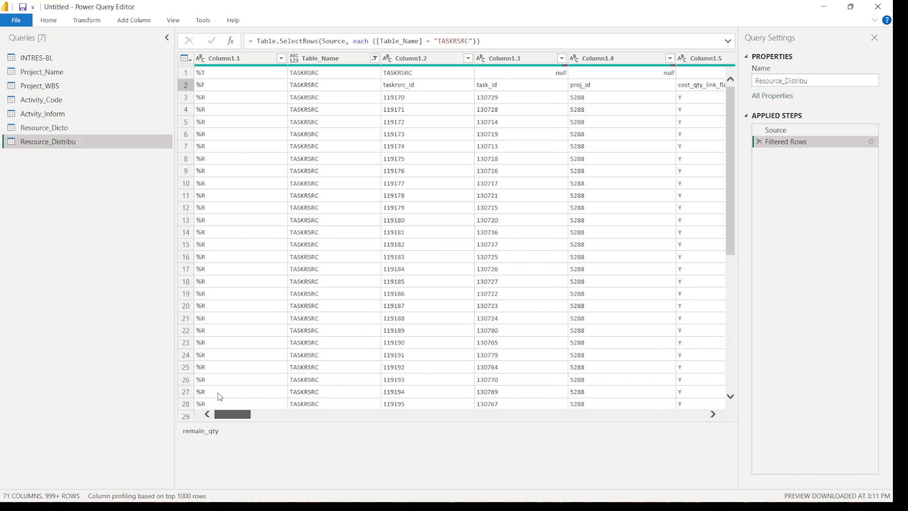
pyautogui.click(281, 58)
pyautogui.click(251, 244)
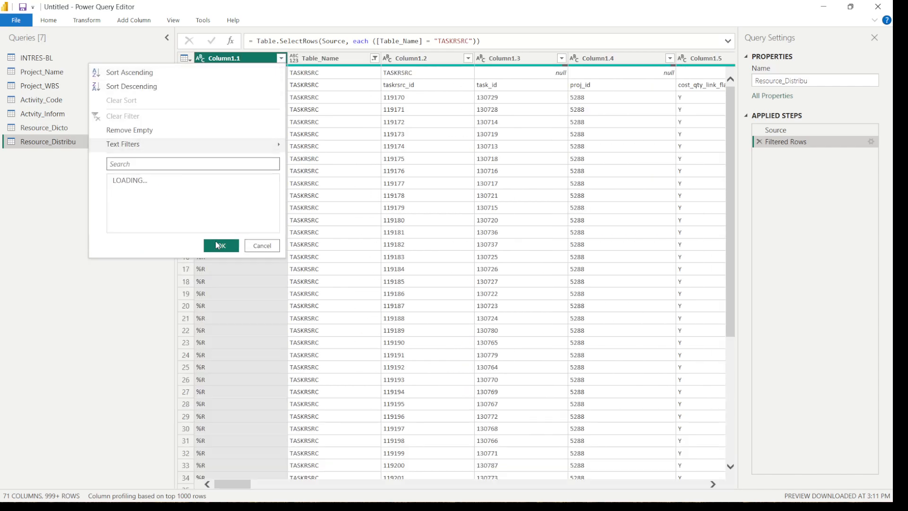
pyautogui.click(116, 216)
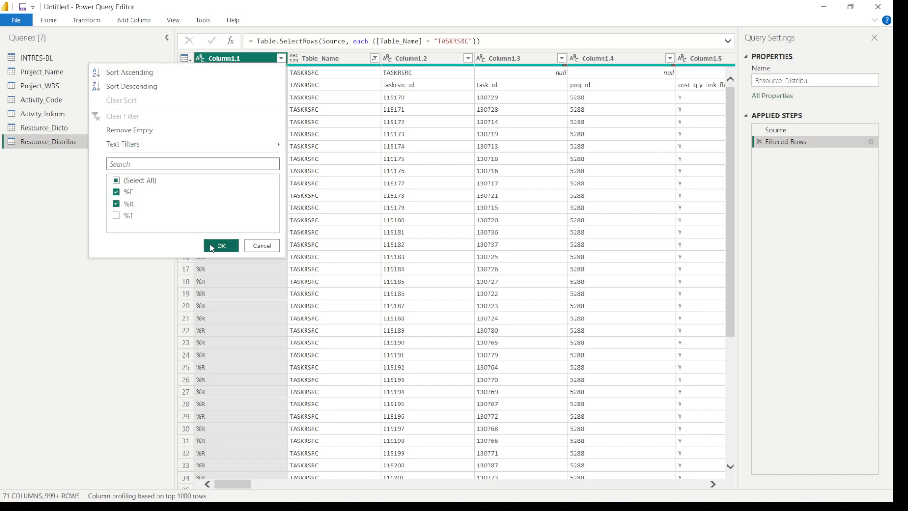
pyautogui.click(208, 246)
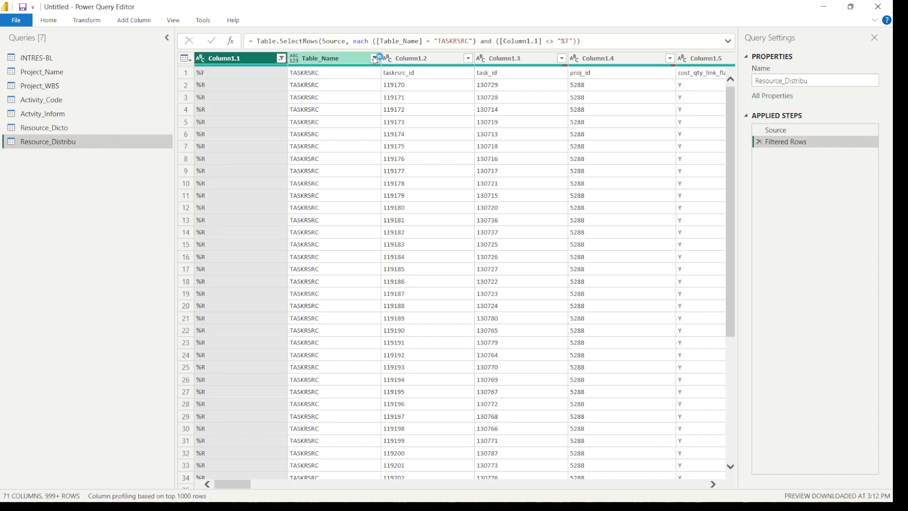
# Promote the first row of the Resource_Distribu query to column headers
pyautogui.click(84, 24)
pyautogui.click(62, 60)
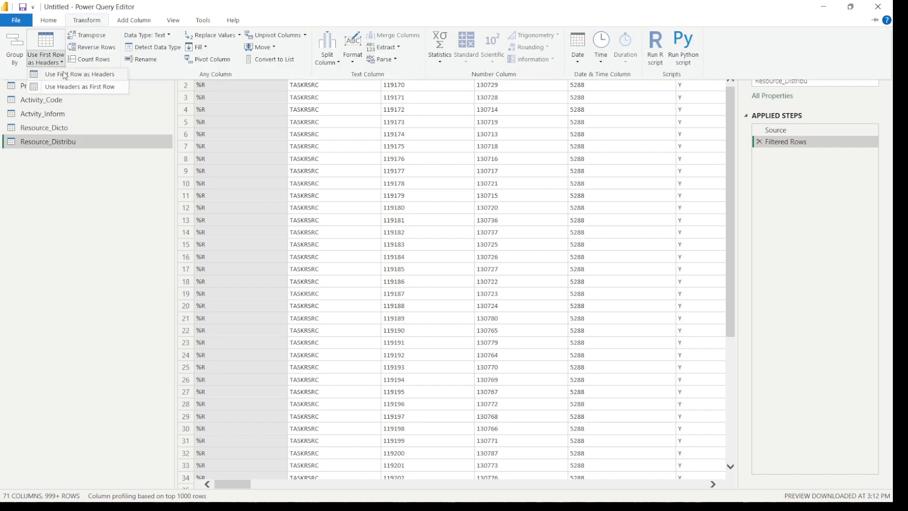
pyautogui.click(64, 76)
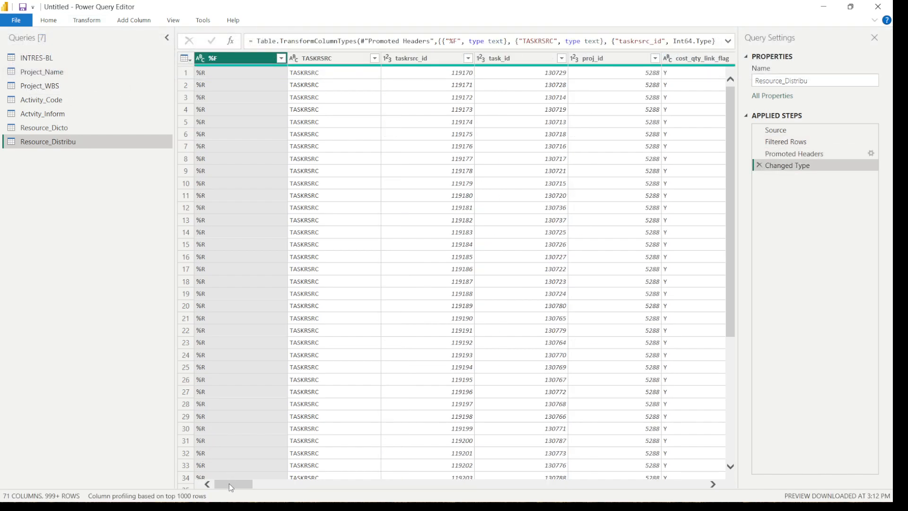
# Convert the target_start_date and target_end_date columns of the Resource_Distribu query to the Date type, as a new applied step
pyautogui.moveTo(229, 484); pyautogui.dragTo(398, 492)
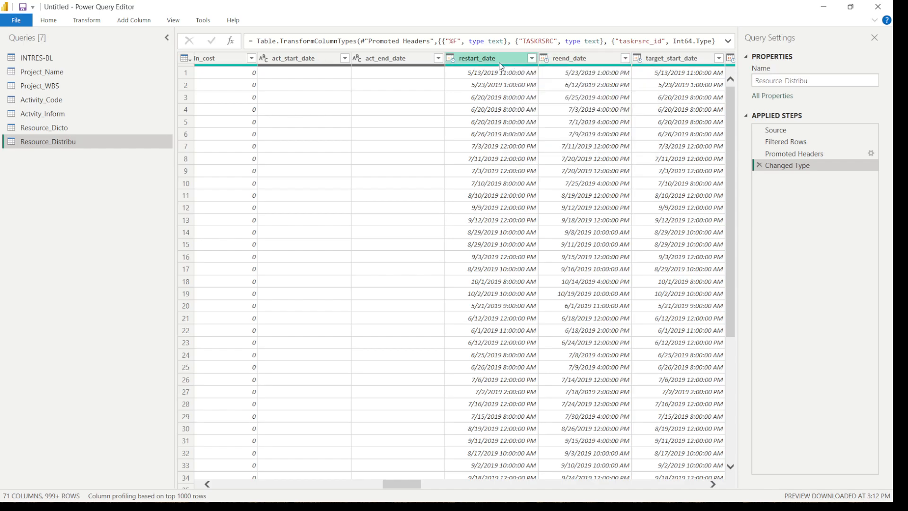
pyautogui.click(712, 484)
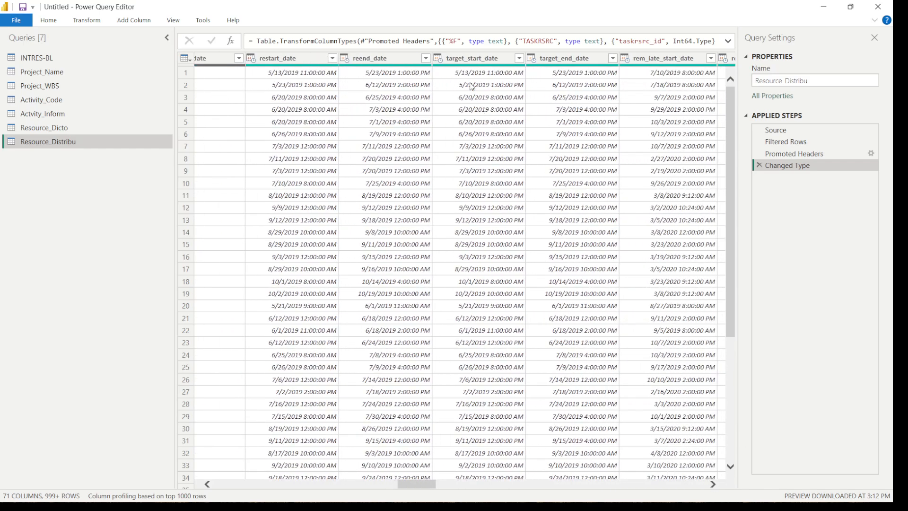
pyautogui.click(438, 59)
pyautogui.click(466, 122)
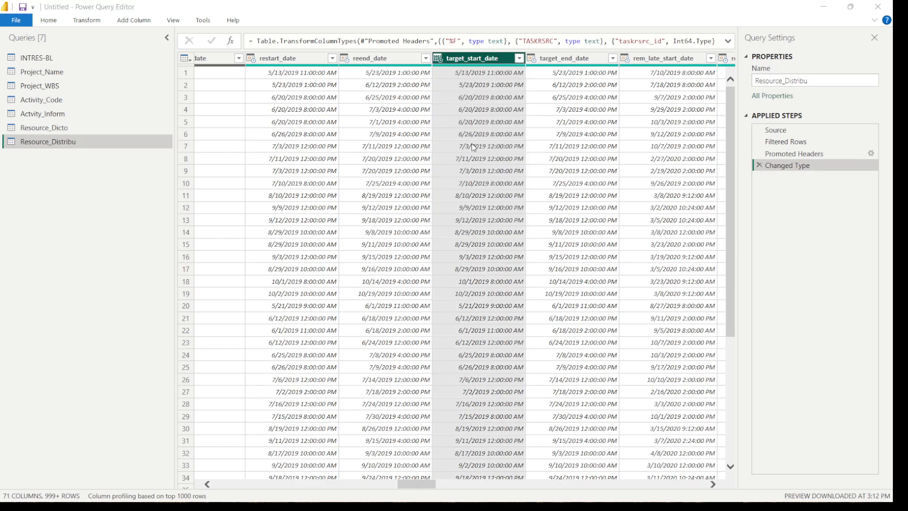
pyautogui.click(540, 283)
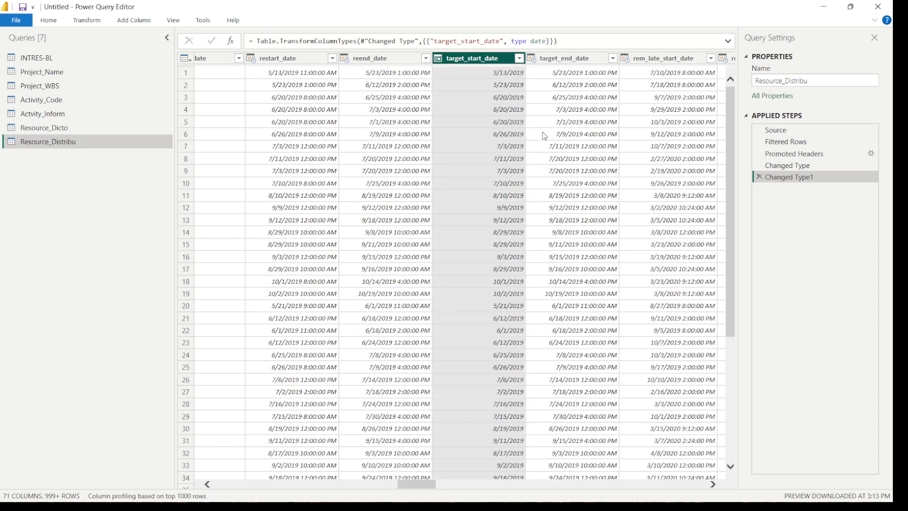
pyautogui.click(531, 58)
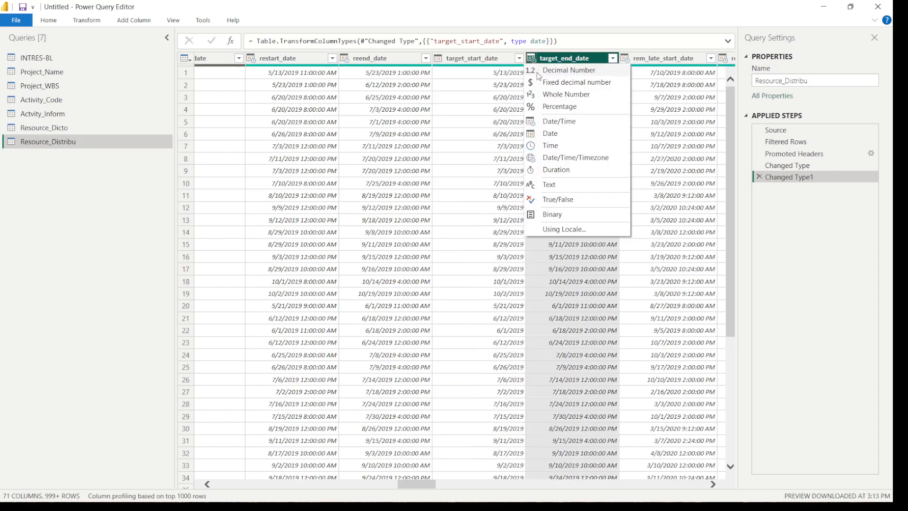
pyautogui.click(551, 134)
# Convert the rem_late_start_date and rem_late_end_date columns of the Resource_Distribu query to the Date type
pyautogui.click(713, 484)
pyautogui.click(713, 484)
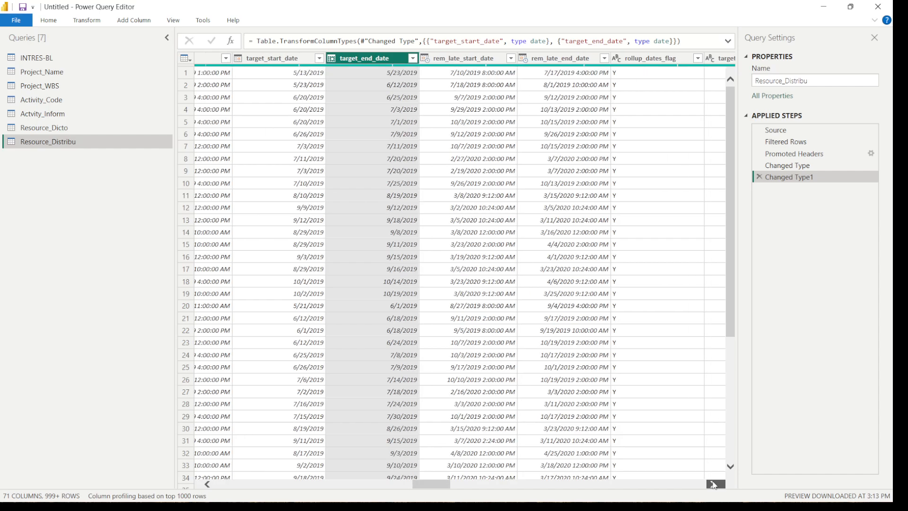
pyautogui.click(426, 59)
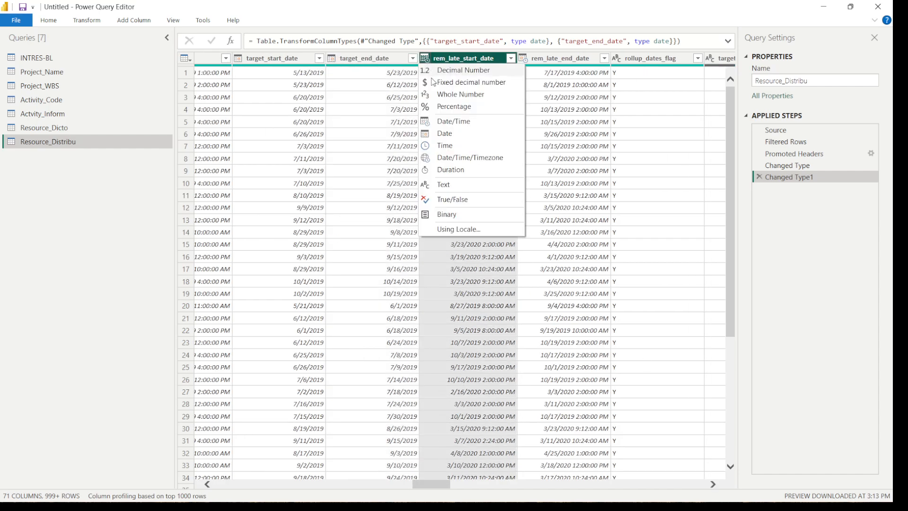
pyautogui.click(443, 134)
pyautogui.click(523, 59)
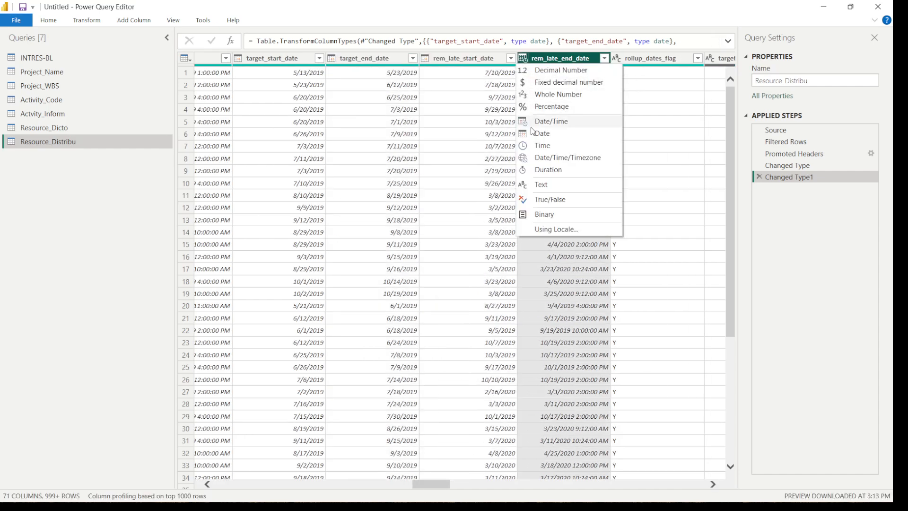
pyautogui.click(542, 134)
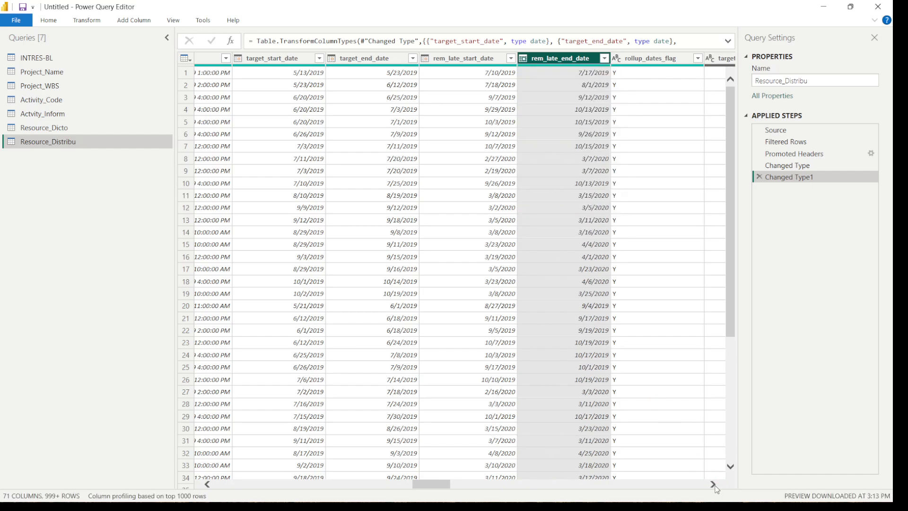
# Load the full value list of the rsrc_type column and apply its filter with all values, including RT_Labor, selected
pyautogui.click(713, 485)
pyautogui.click(713, 484)
pyautogui.click(713, 484)
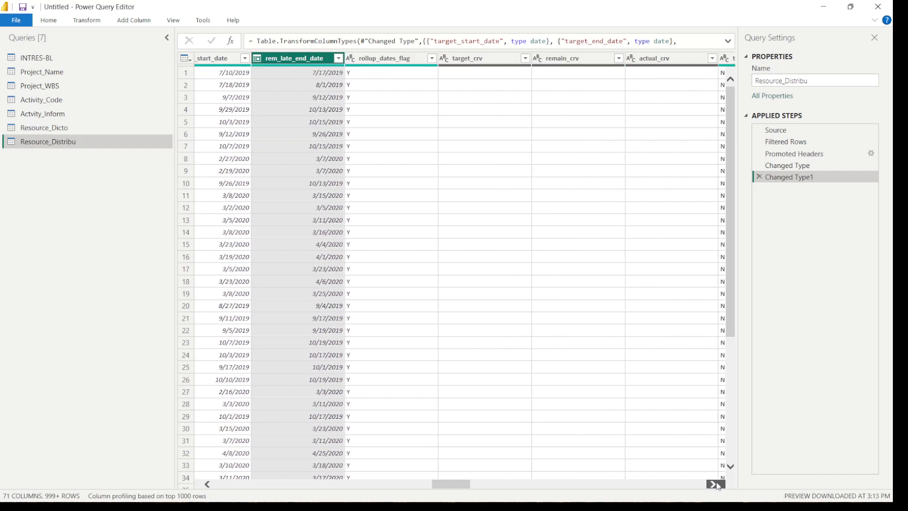
pyautogui.click(713, 485)
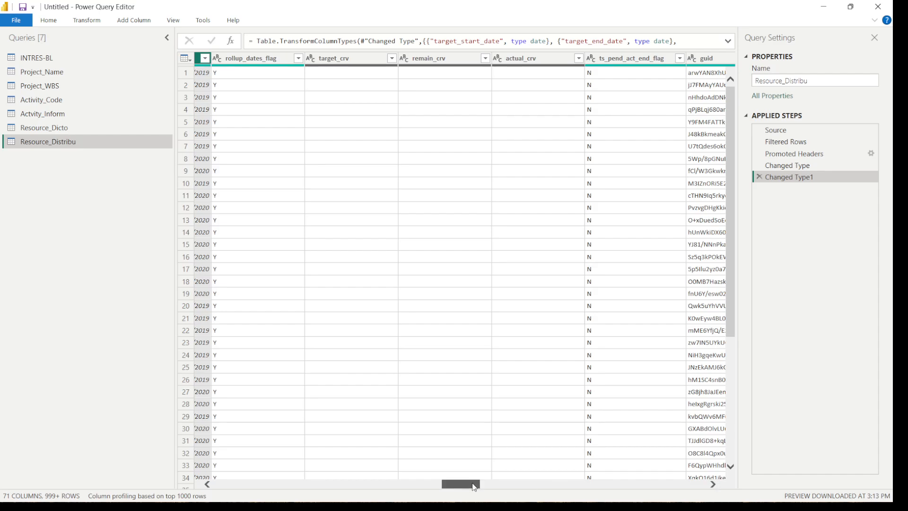
pyautogui.moveTo(475, 487); pyautogui.dragTo(529, 487)
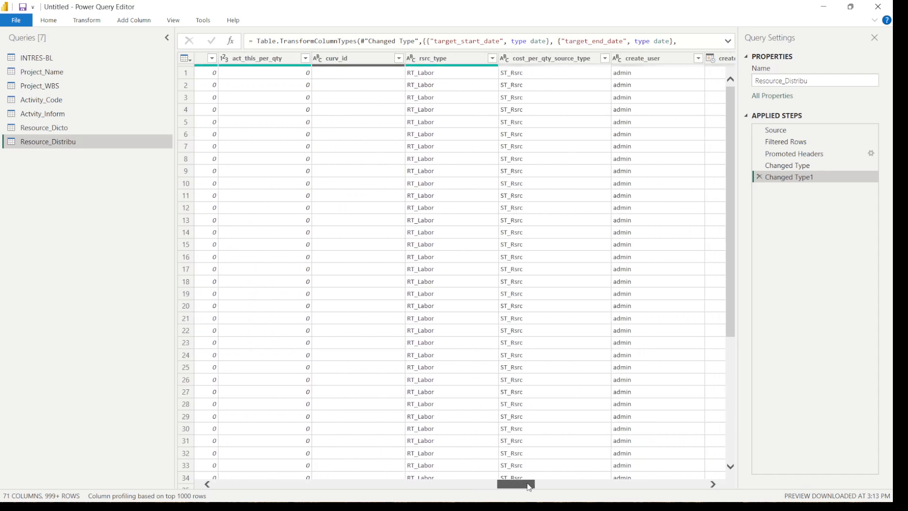
pyautogui.click(492, 58)
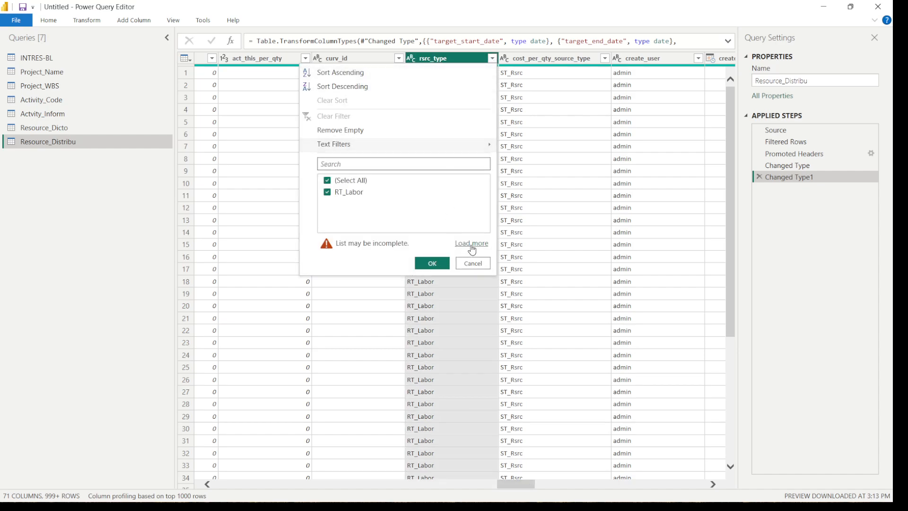
pyautogui.click(471, 243)
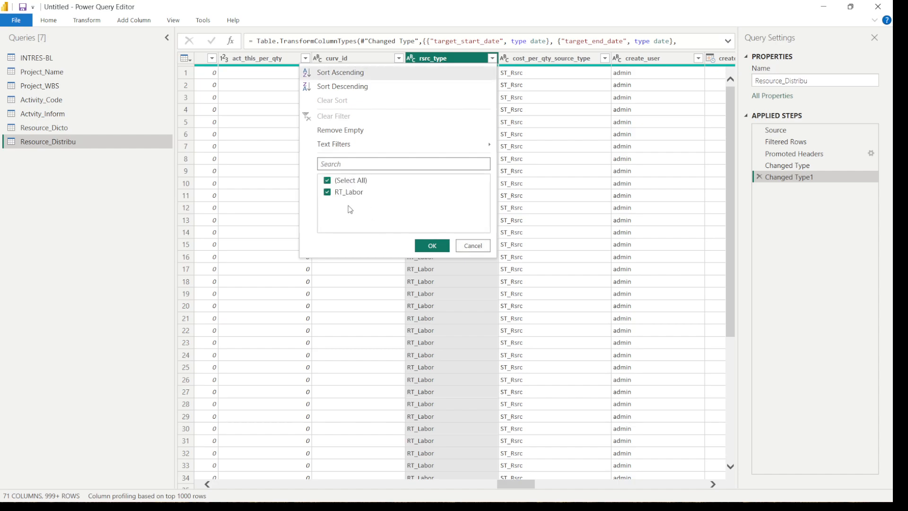
pyautogui.click(431, 246)
pyautogui.moveTo(527, 477); pyautogui.dragTo(285, 452)
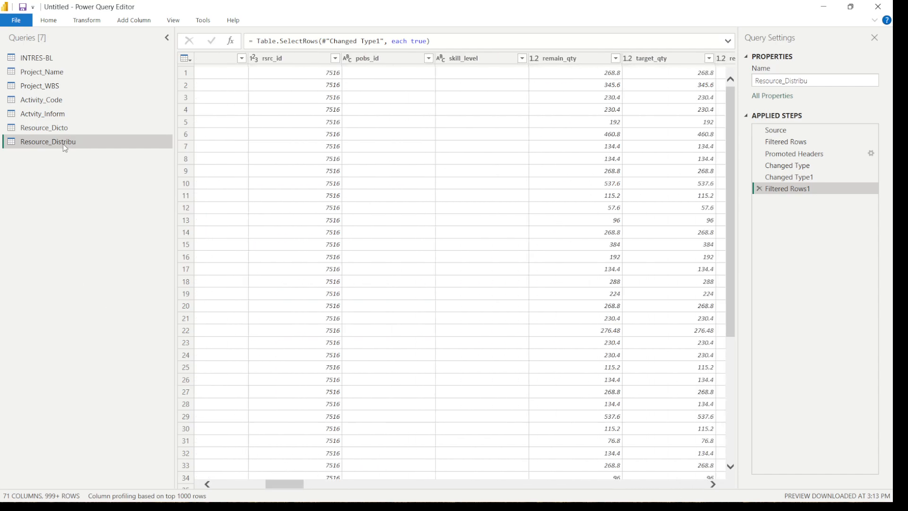
# Create a reference query from INTRES-BL and rename it Cost_Distribu
pyautogui.click(49, 57)
pyautogui.rightClick(50, 60)
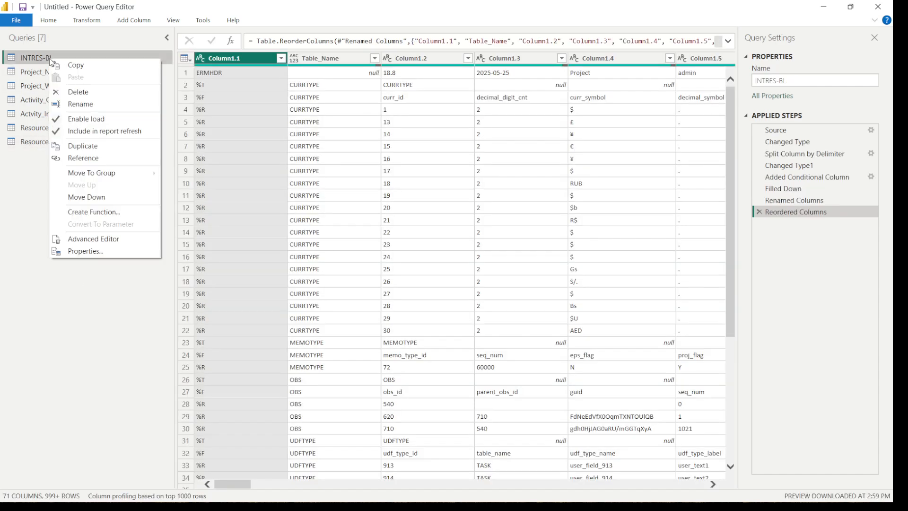
pyautogui.press('Escape')
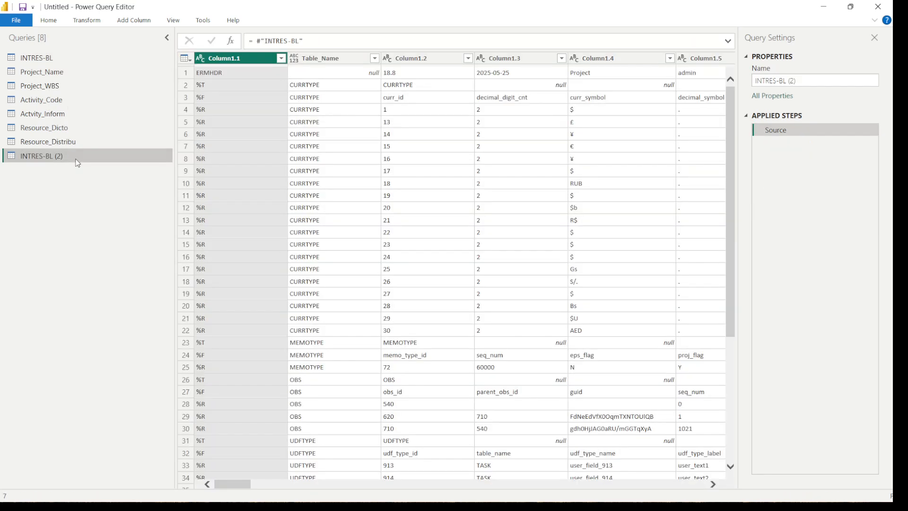
pyautogui.doubleClick(76, 157)
pyautogui.write('Cost_Distribu')
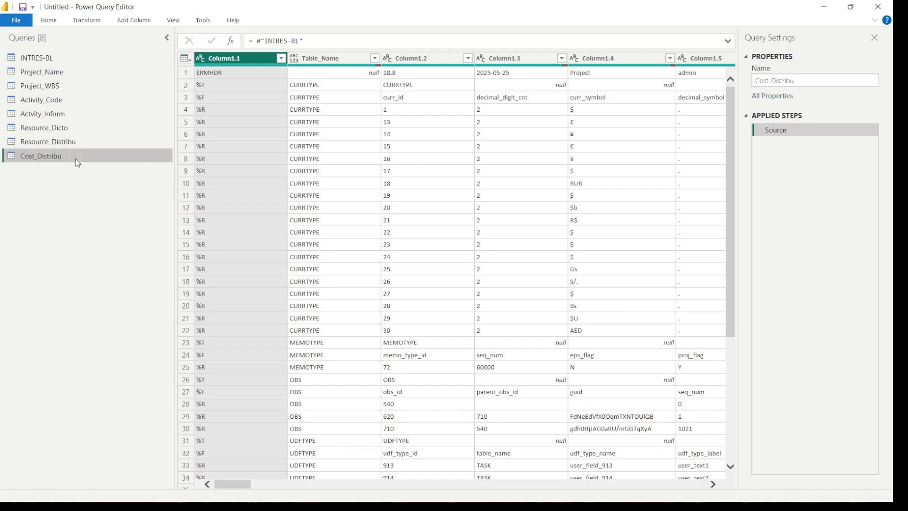
pyautogui.press('Return')
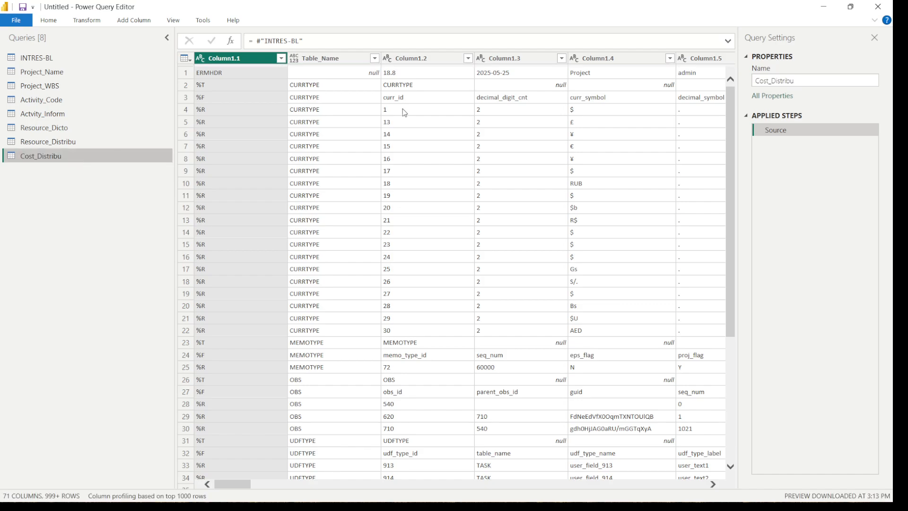
# Load the full Table_Name value list in Cost_Distribu and filter the column to PROJCOST only
pyautogui.click(375, 58)
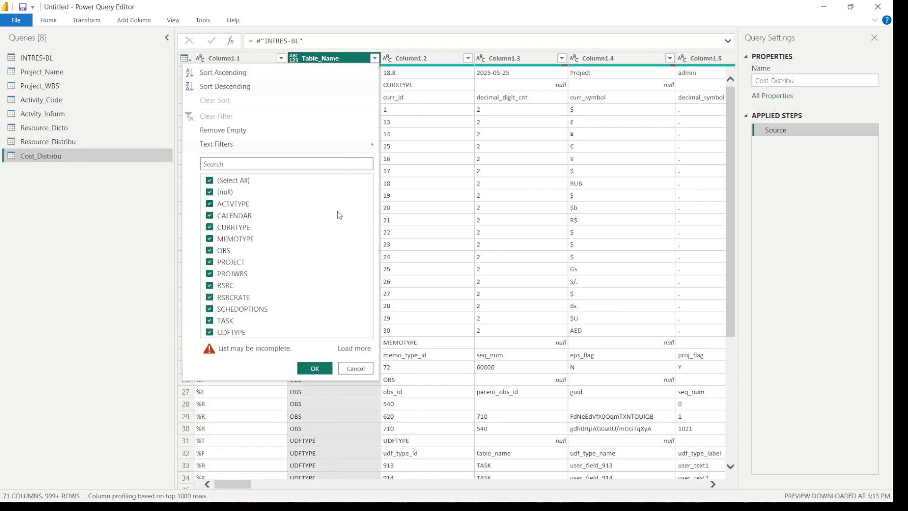
pyautogui.click(357, 355)
pyautogui.click(210, 181)
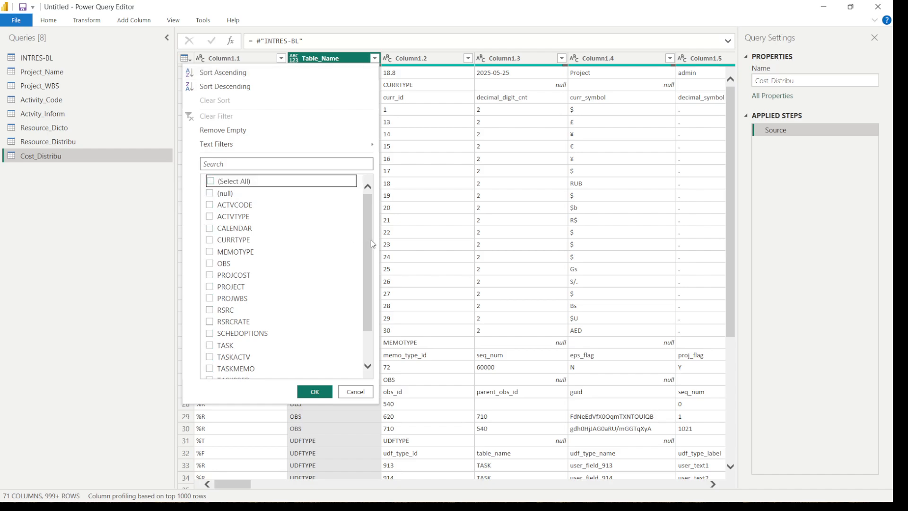
pyautogui.moveTo(372, 244); pyautogui.dragTo(373, 244)
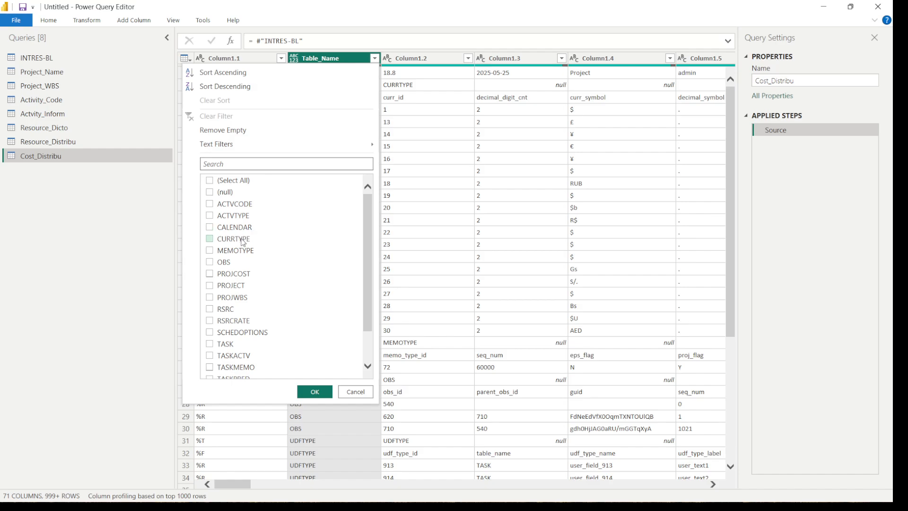
pyautogui.click(231, 274)
pyautogui.moveTo(365, 277); pyautogui.dragTo(372, 317)
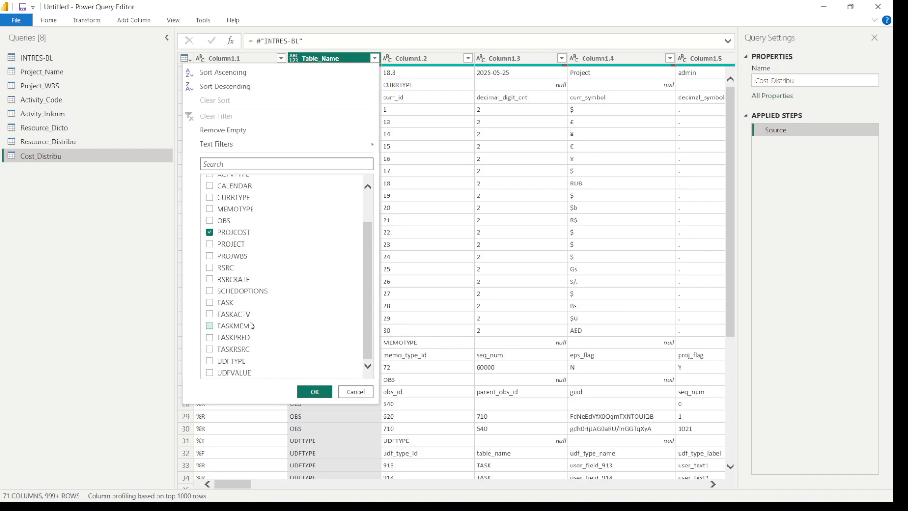
pyautogui.press('Return')
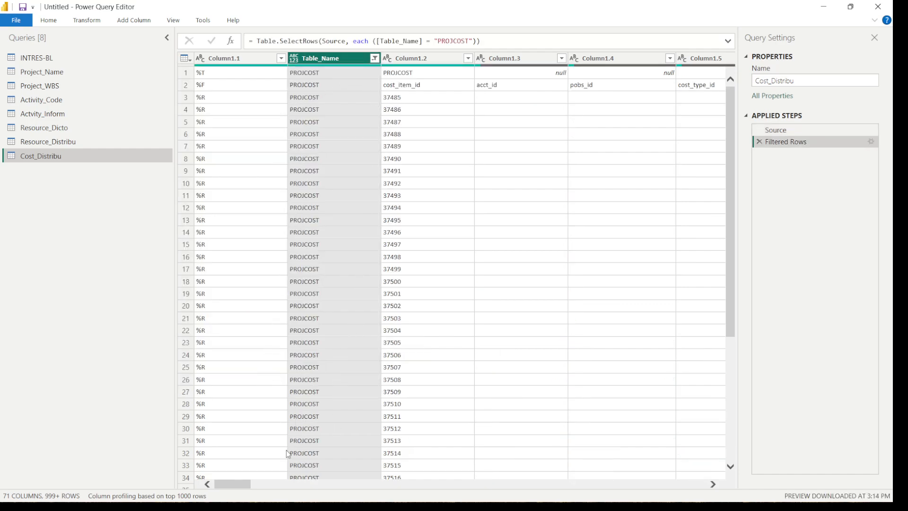
# Examine the PROJCOST field names and values across the columns, including task_id, cost_name, act_cost, cost_per_qty and remain_cost
pyautogui.moveTo(243, 485); pyautogui.dragTo(248, 484)
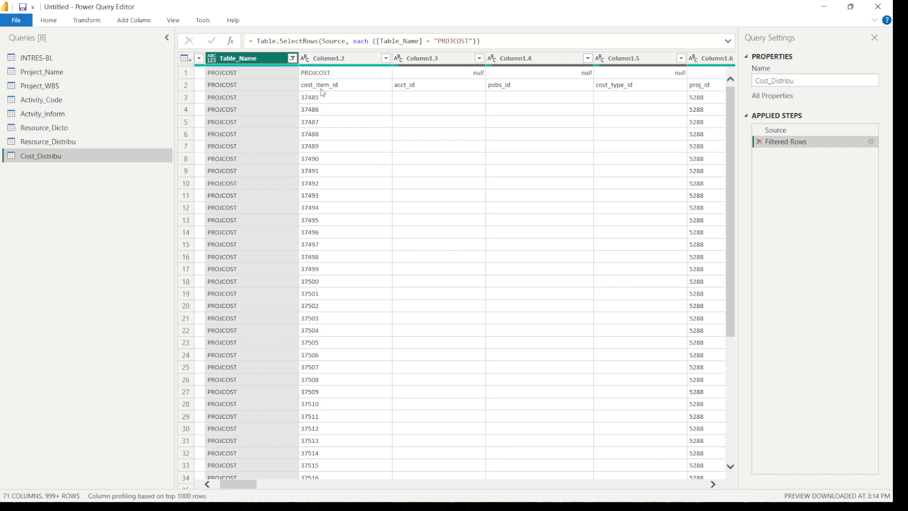
pyautogui.moveTo(246, 485); pyautogui.dragTo(269, 487)
pyautogui.click(534, 232)
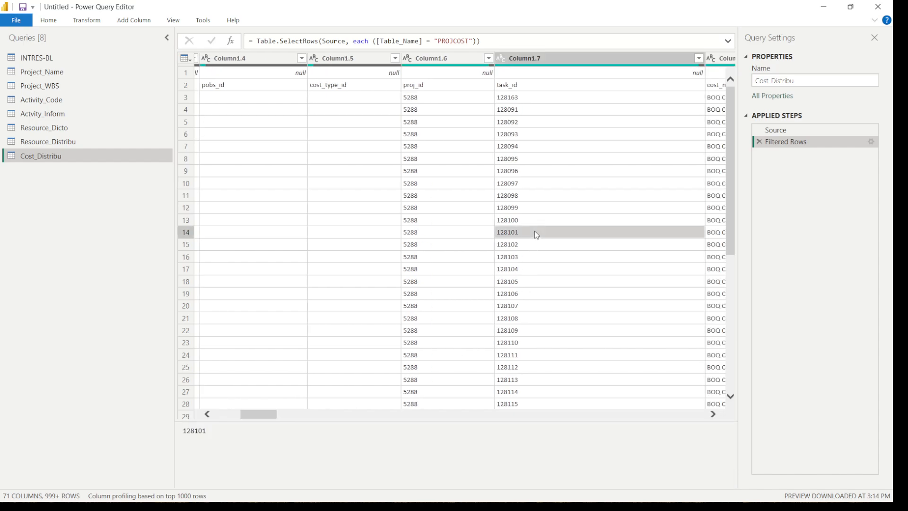
pyautogui.moveTo(254, 414); pyautogui.dragTo(261, 418)
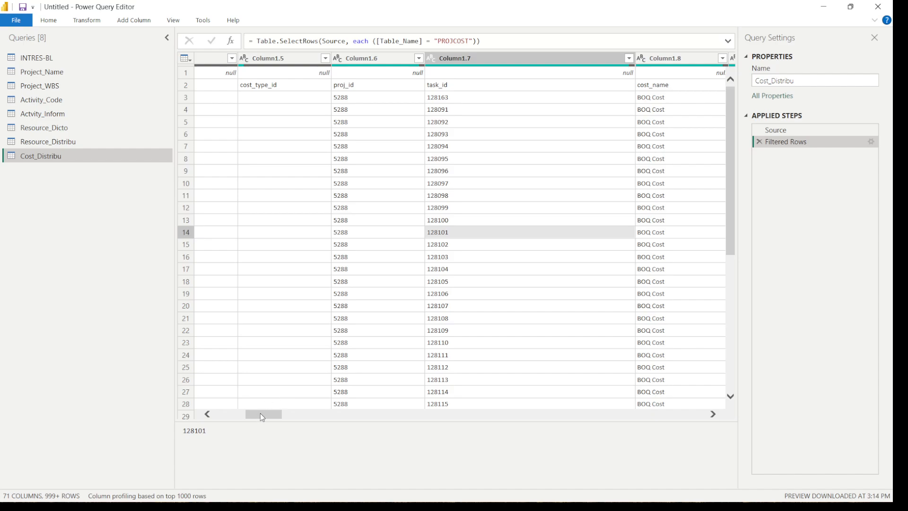
pyautogui.moveTo(263, 417); pyautogui.dragTo(296, 418)
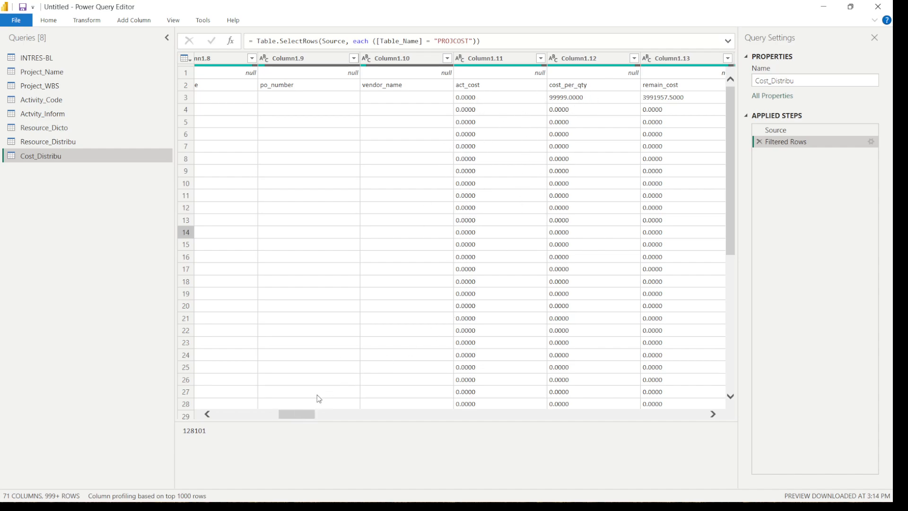
pyautogui.moveTo(298, 417); pyautogui.dragTo(239, 400)
pyautogui.click(374, 158)
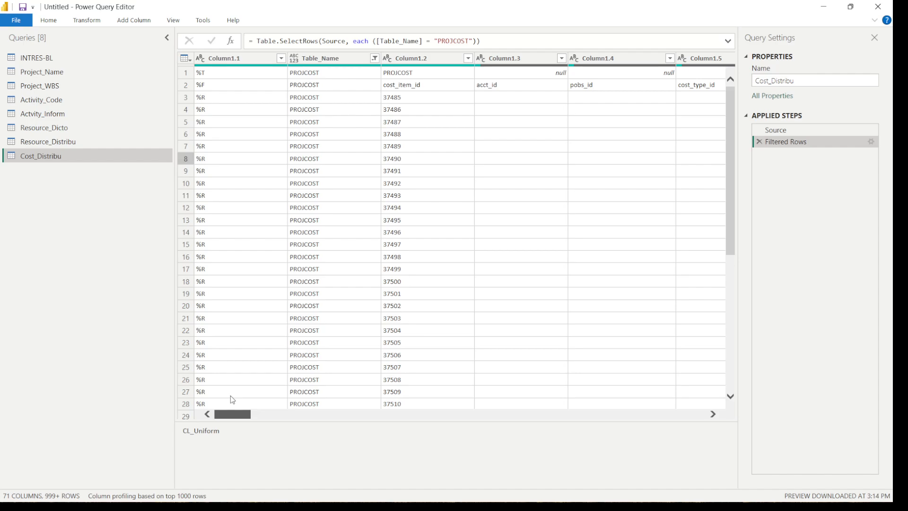
# Filter out the %T rows in Column1.1 of the Cost_Distribu query
pyautogui.click(282, 58)
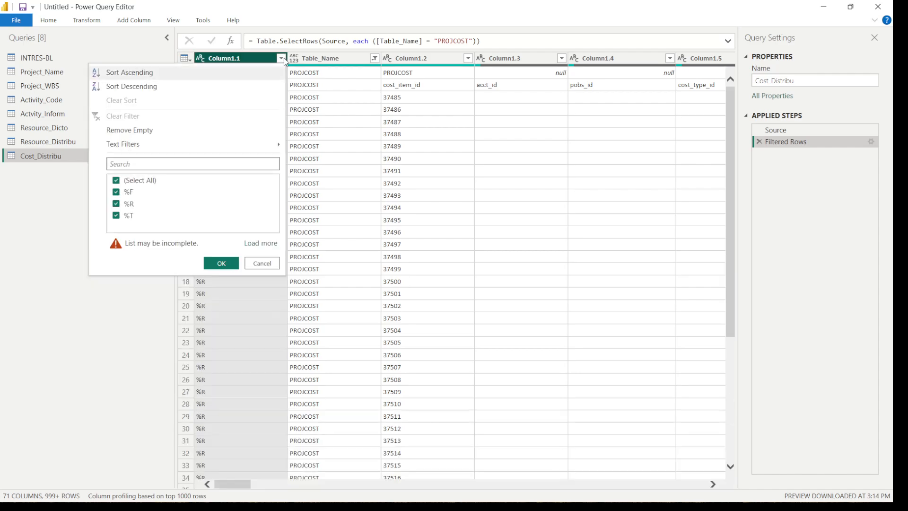
pyautogui.click(252, 243)
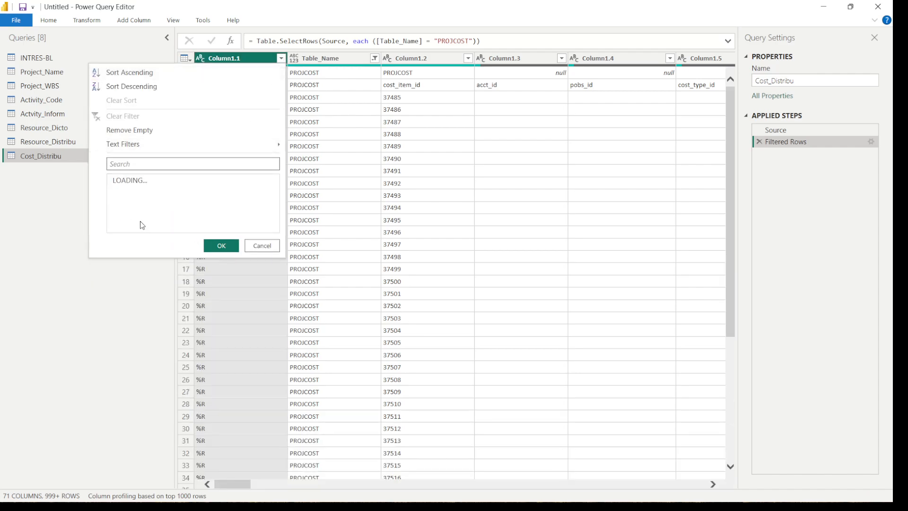
pyautogui.click(116, 216)
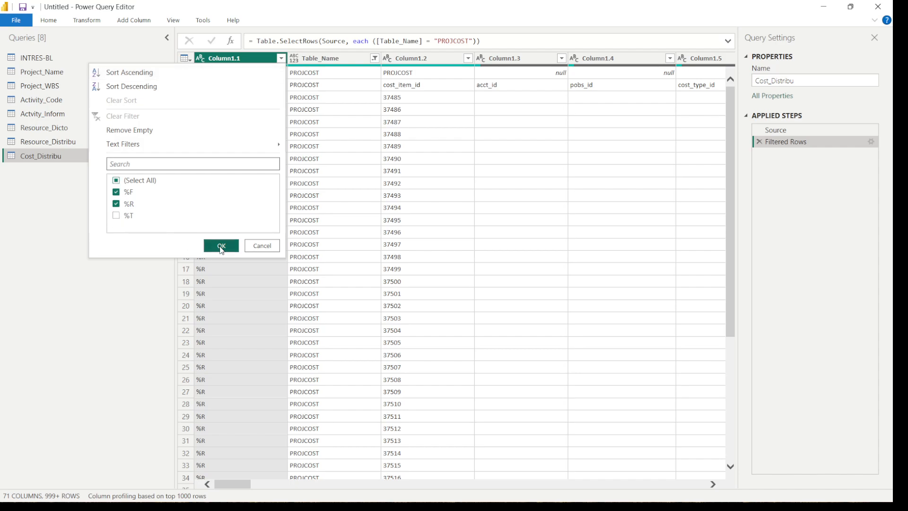
pyautogui.click(221, 246)
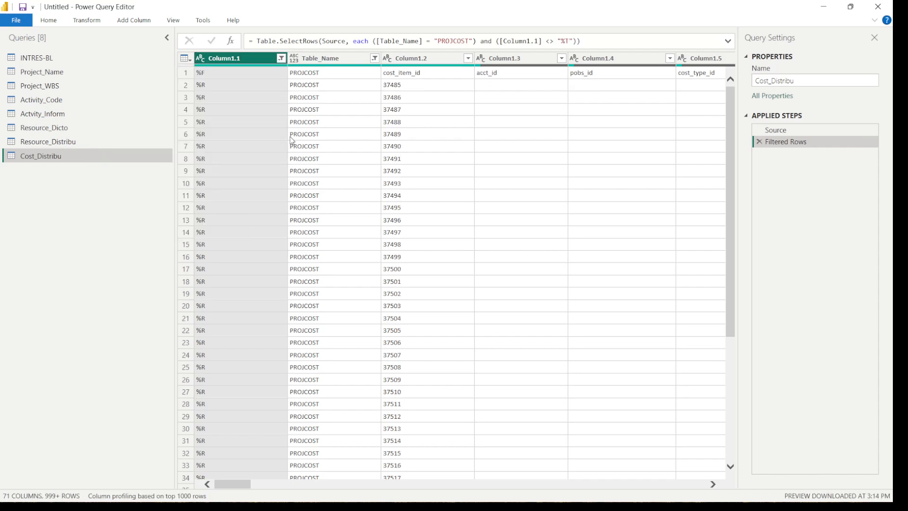
# Promote the first row of the Cost_Distribu query to column headers
pyautogui.click(97, 21)
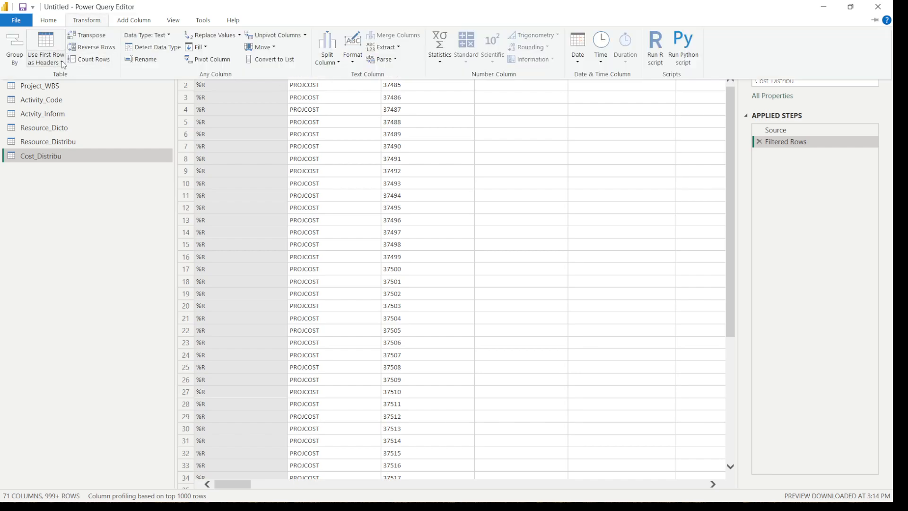
pyautogui.click(62, 62)
pyautogui.click(47, 74)
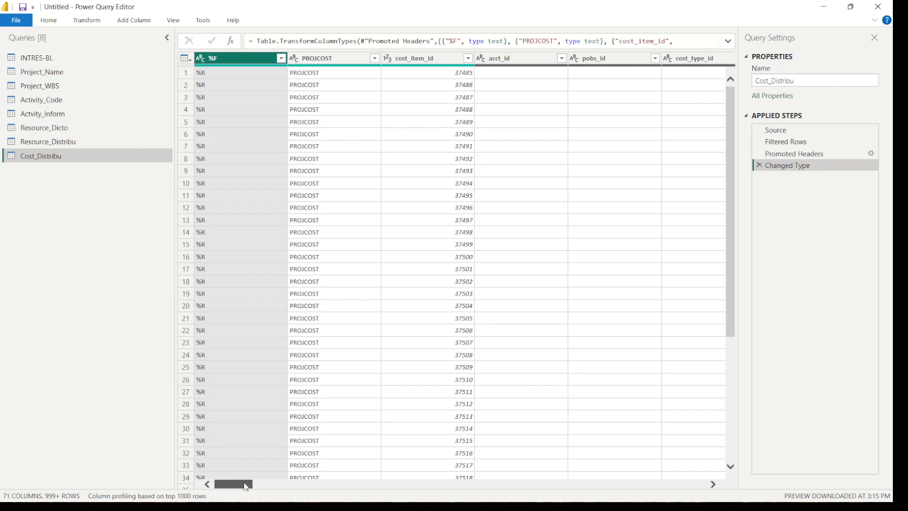
# Load the full value list of the cost_name column and apply its filter with all values, including BOQ Cost, selected
pyautogui.moveTo(244, 484); pyautogui.dragTo(283, 490)
pyautogui.click(535, 58)
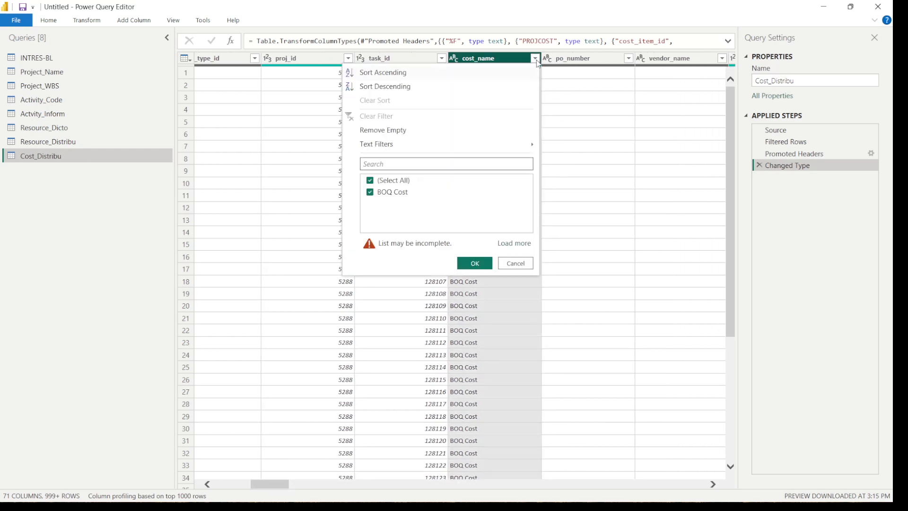
pyautogui.click(514, 243)
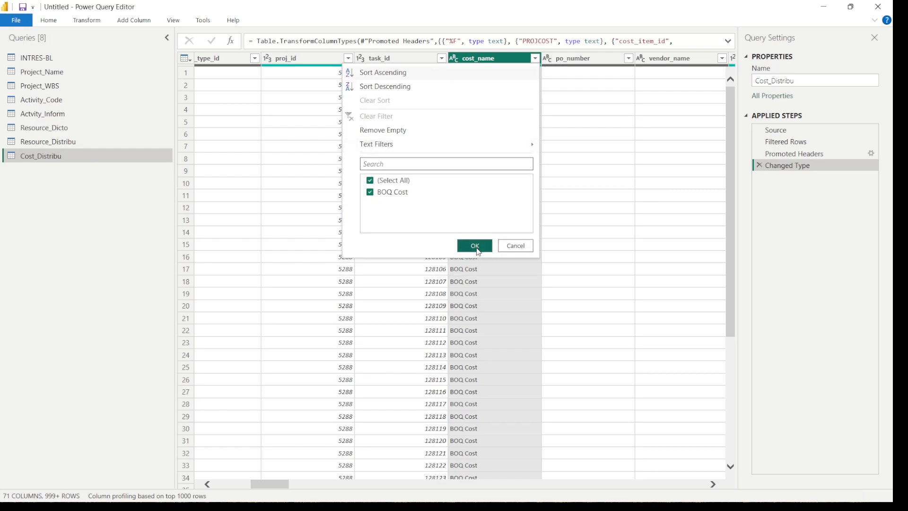
pyautogui.click(475, 245)
pyautogui.moveTo(286, 488); pyautogui.dragTo(296, 488)
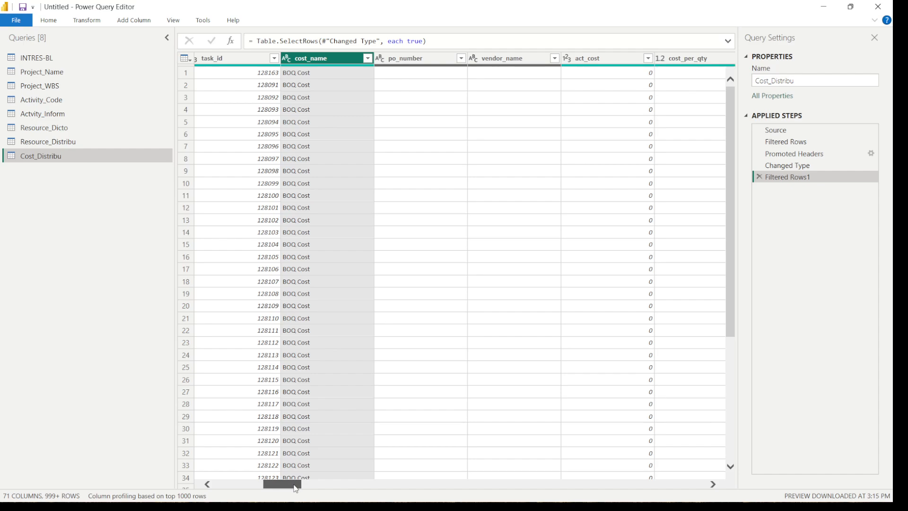
pyautogui.moveTo(298, 489); pyautogui.dragTo(223, 421)
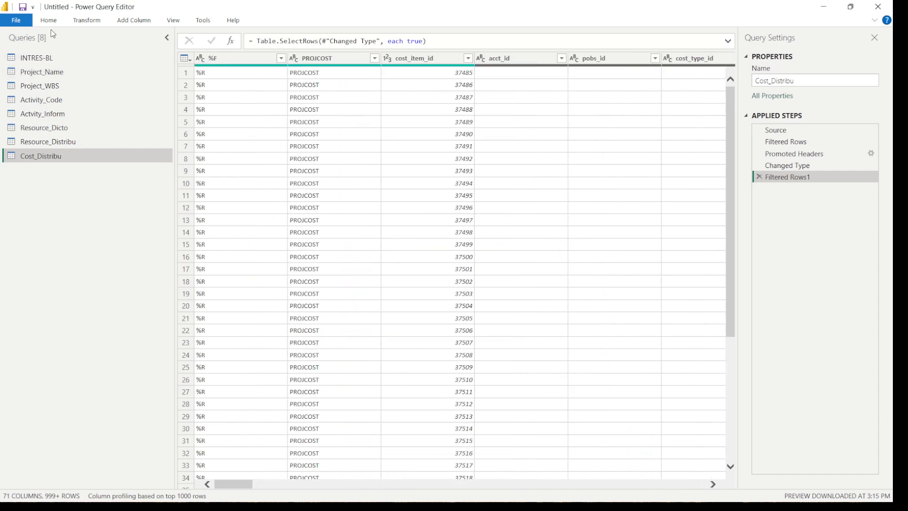
# Close the query editor, applying all queries to the model, and switch to the Power BI Desktop report window
pyautogui.click(17, 20)
pyautogui.click(31, 38)
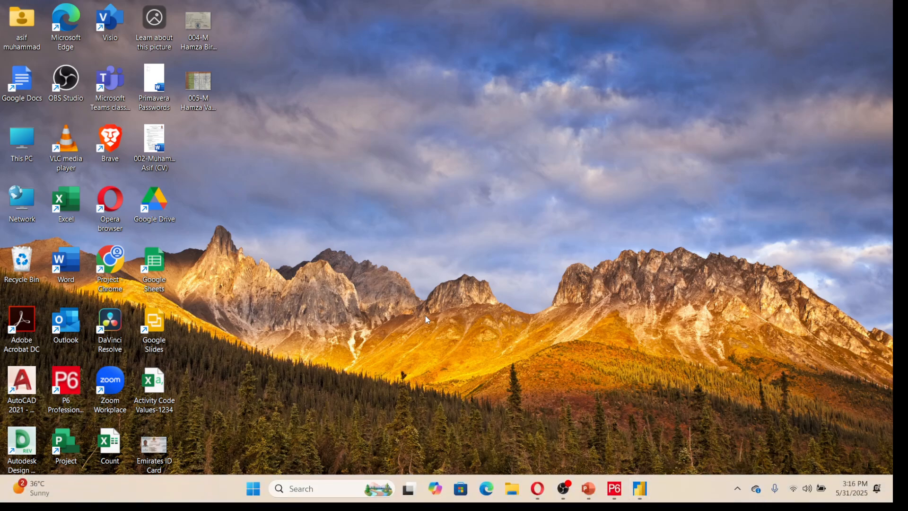
pyautogui.click(641, 490)
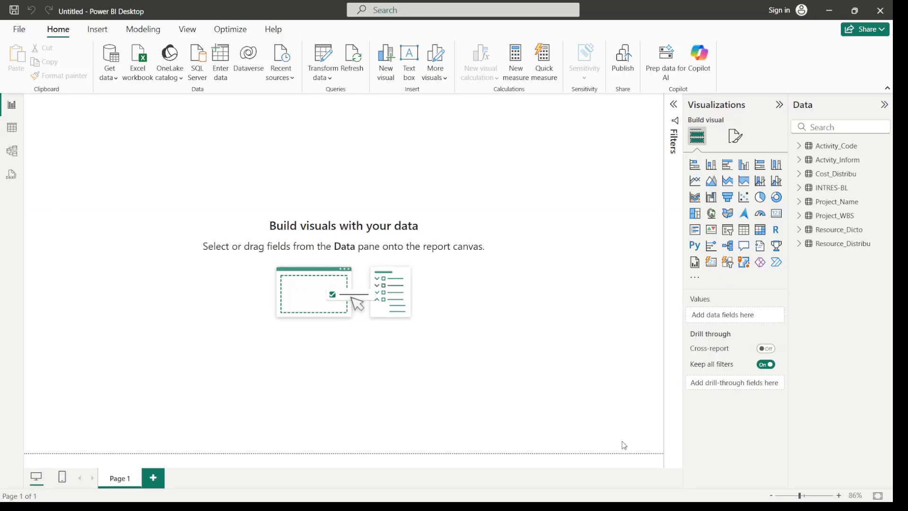